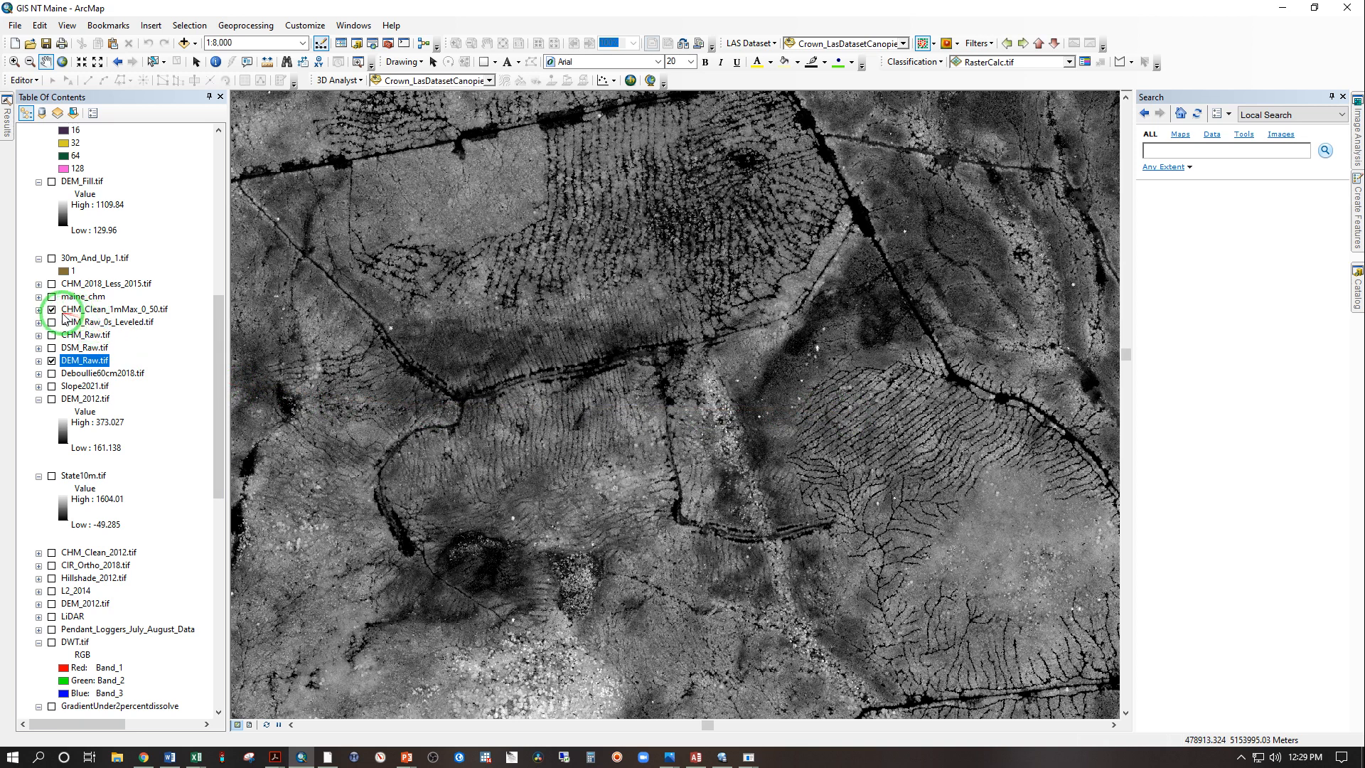
Step: Hide the CHM_Clean_1mMax_0_50.tif layer from the map
left_click(51, 309)
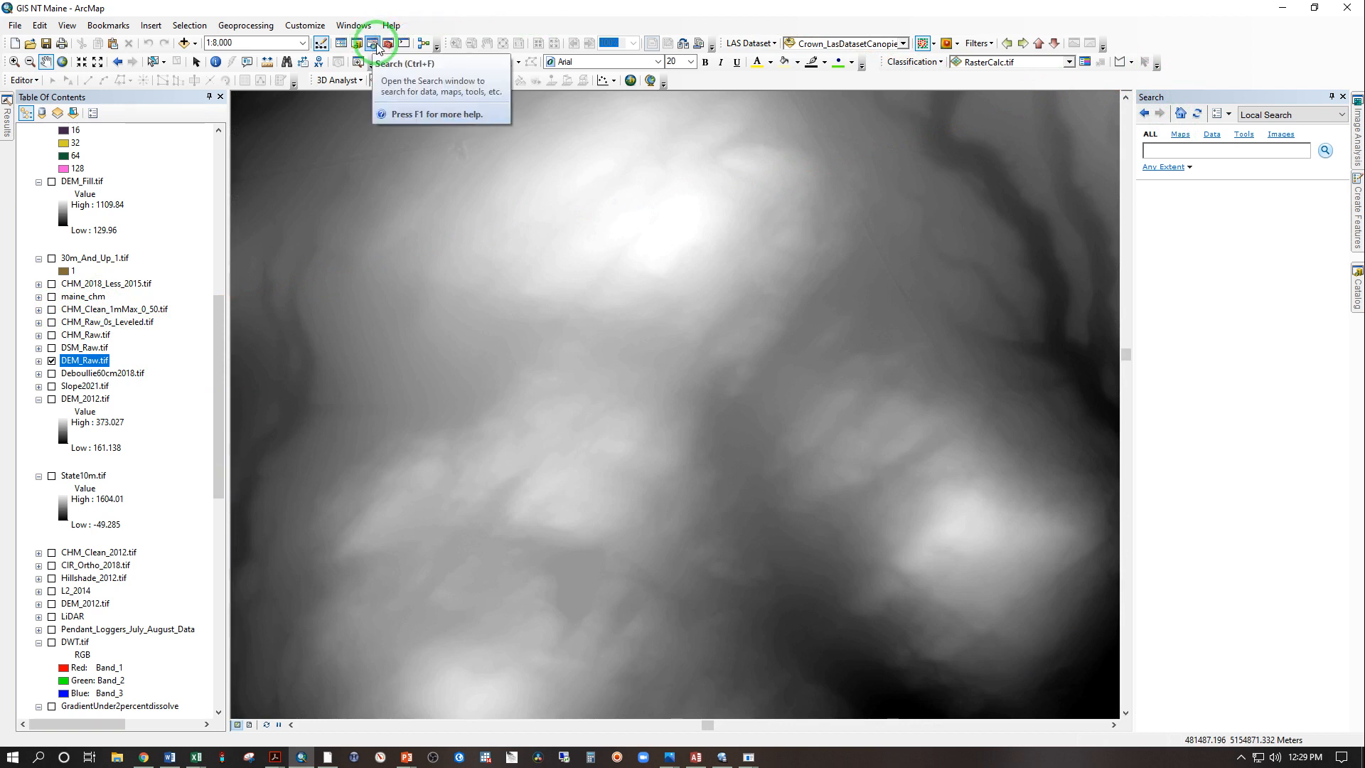
left_click(1146, 150)
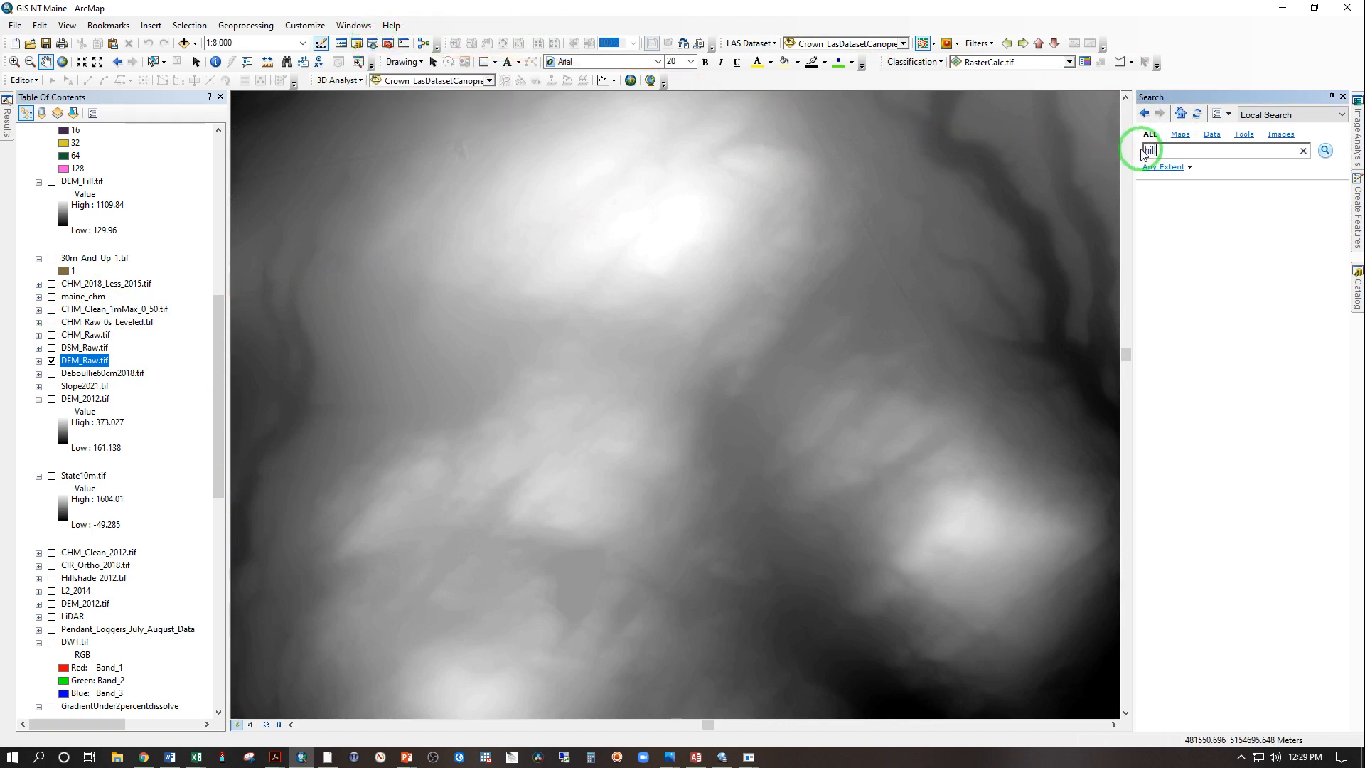
key("Return")
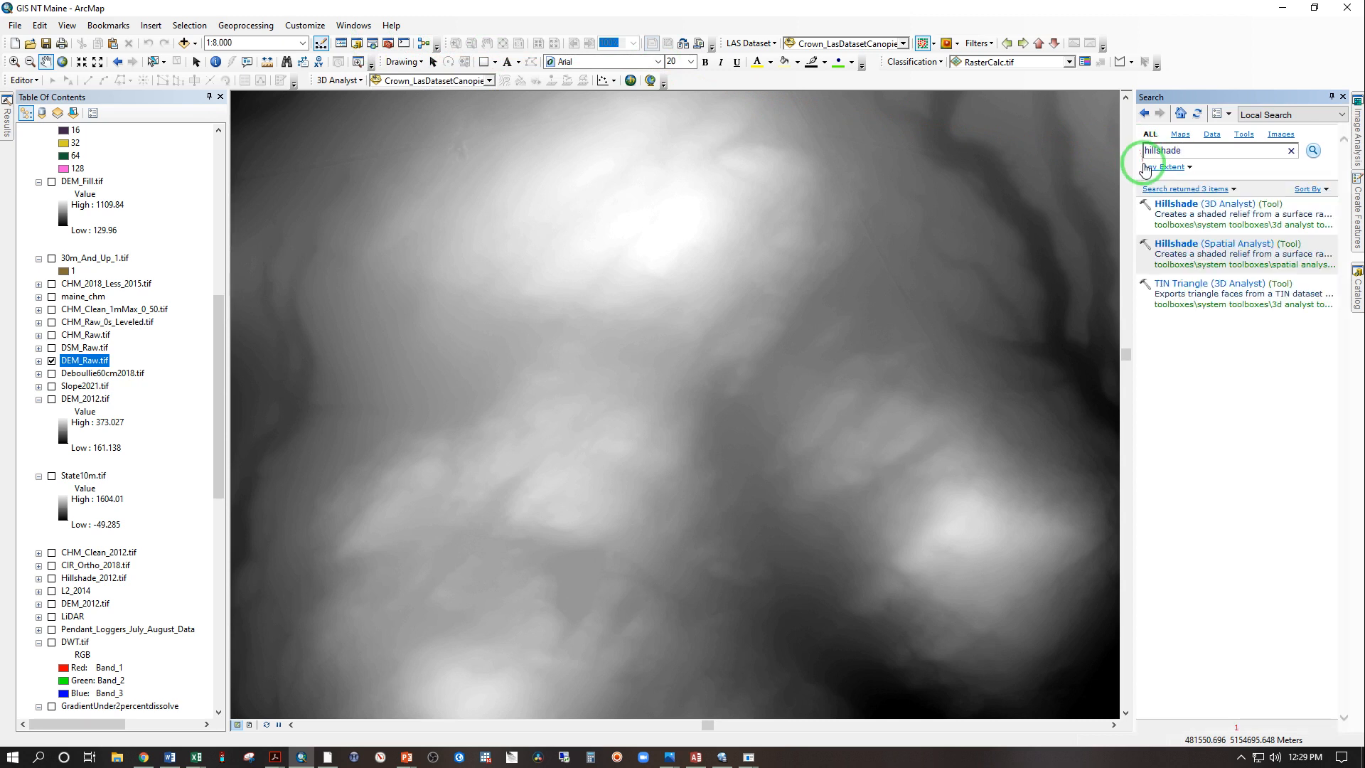
left_click(1181, 242)
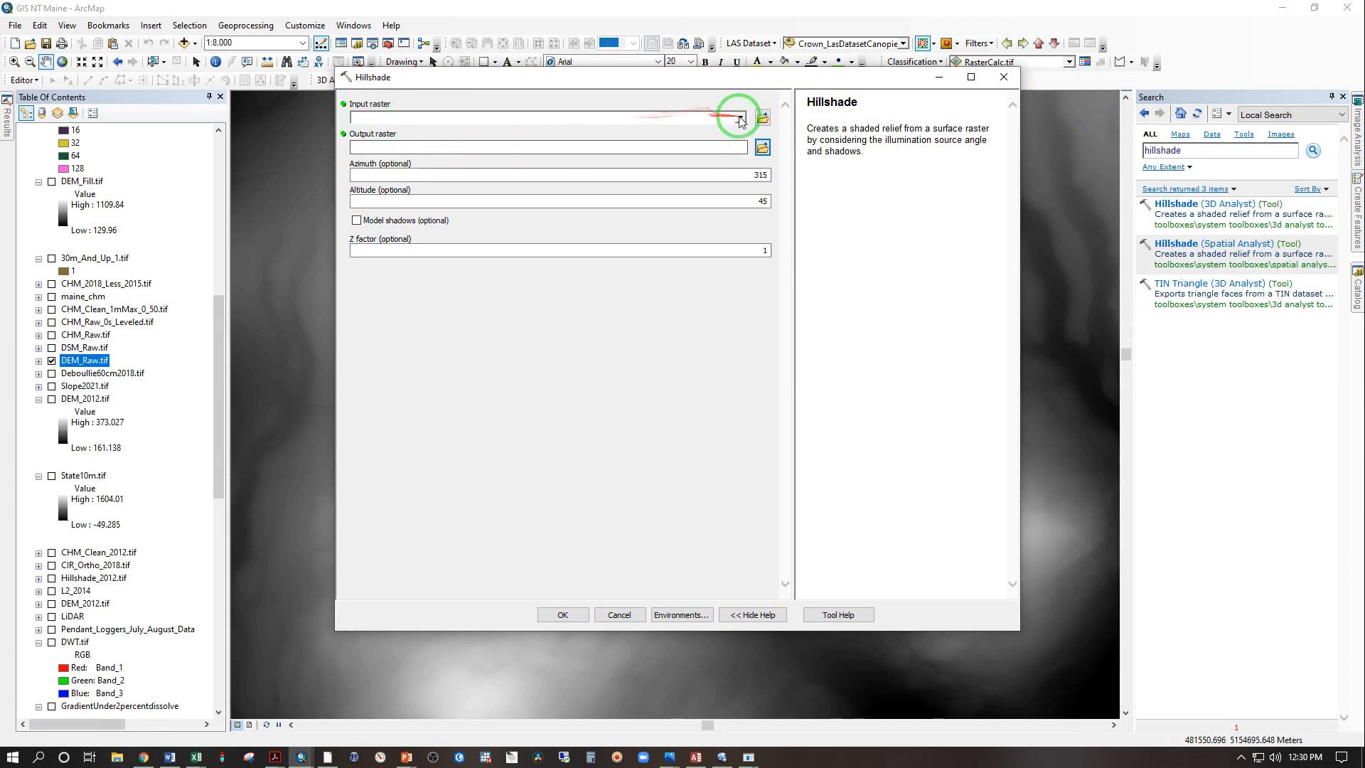
left_click(740, 119)
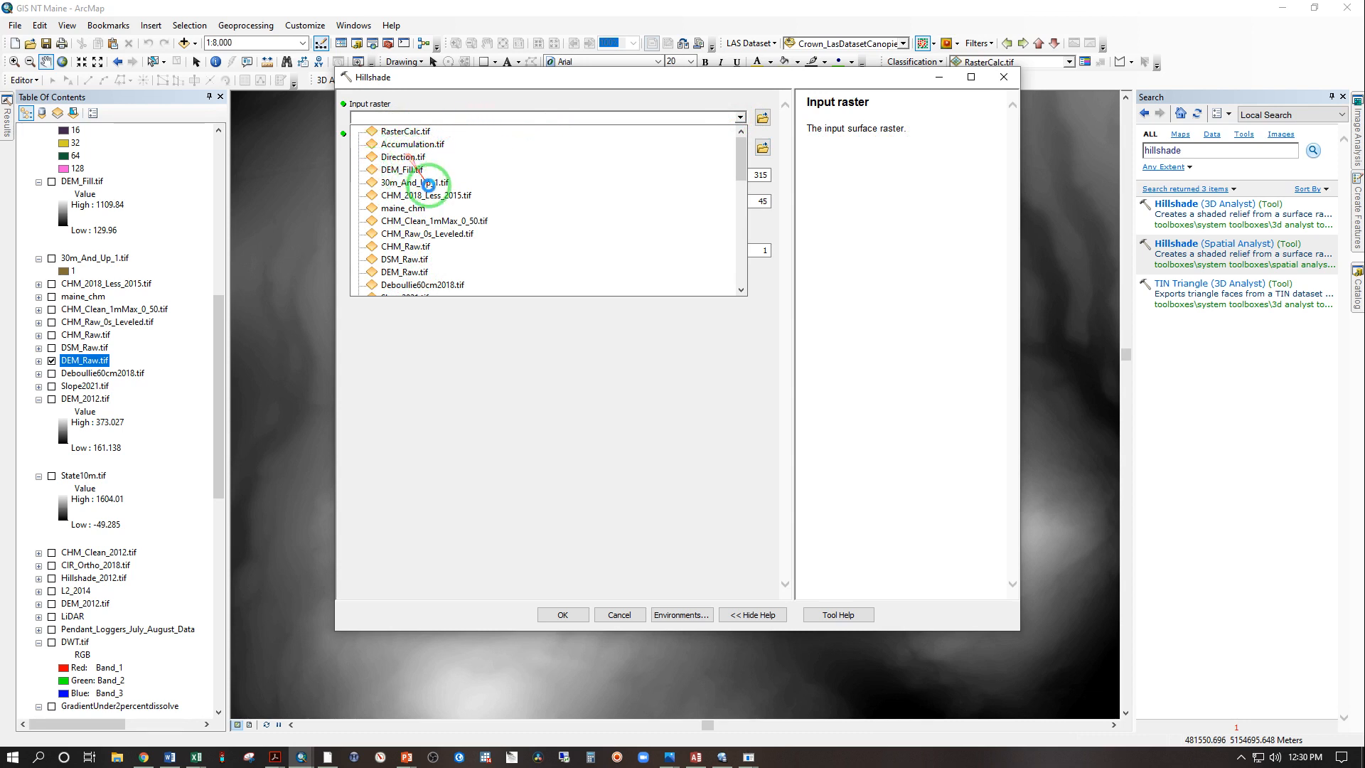
left_click(763, 148)
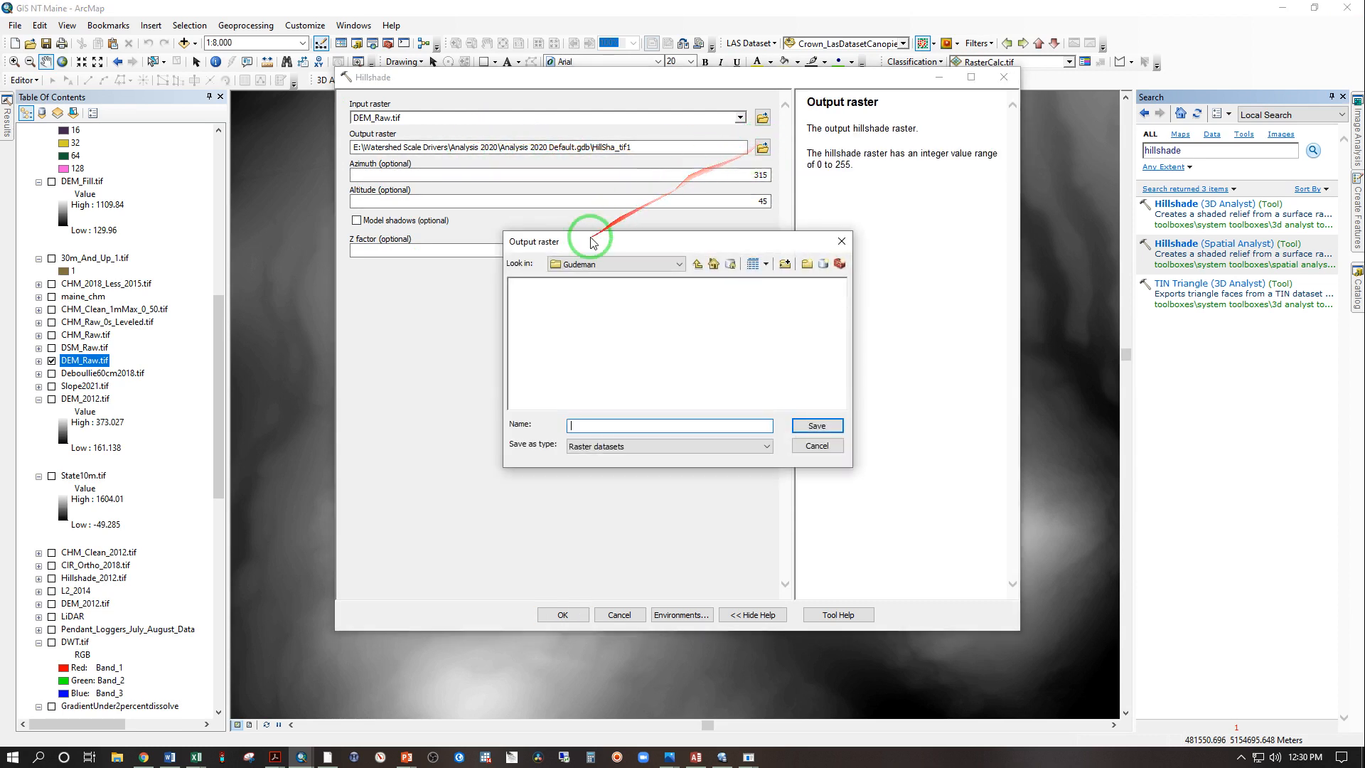
left_click(806, 453)
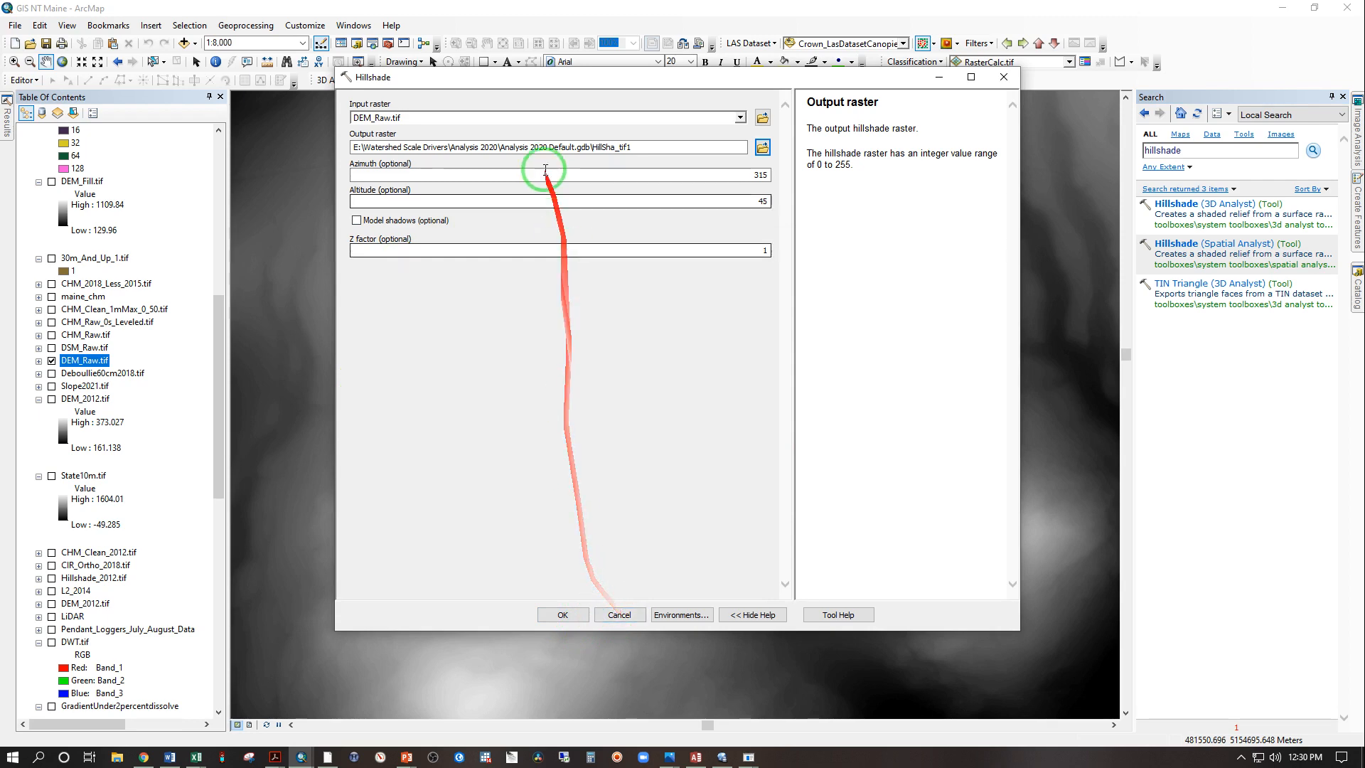
left_click(629, 615)
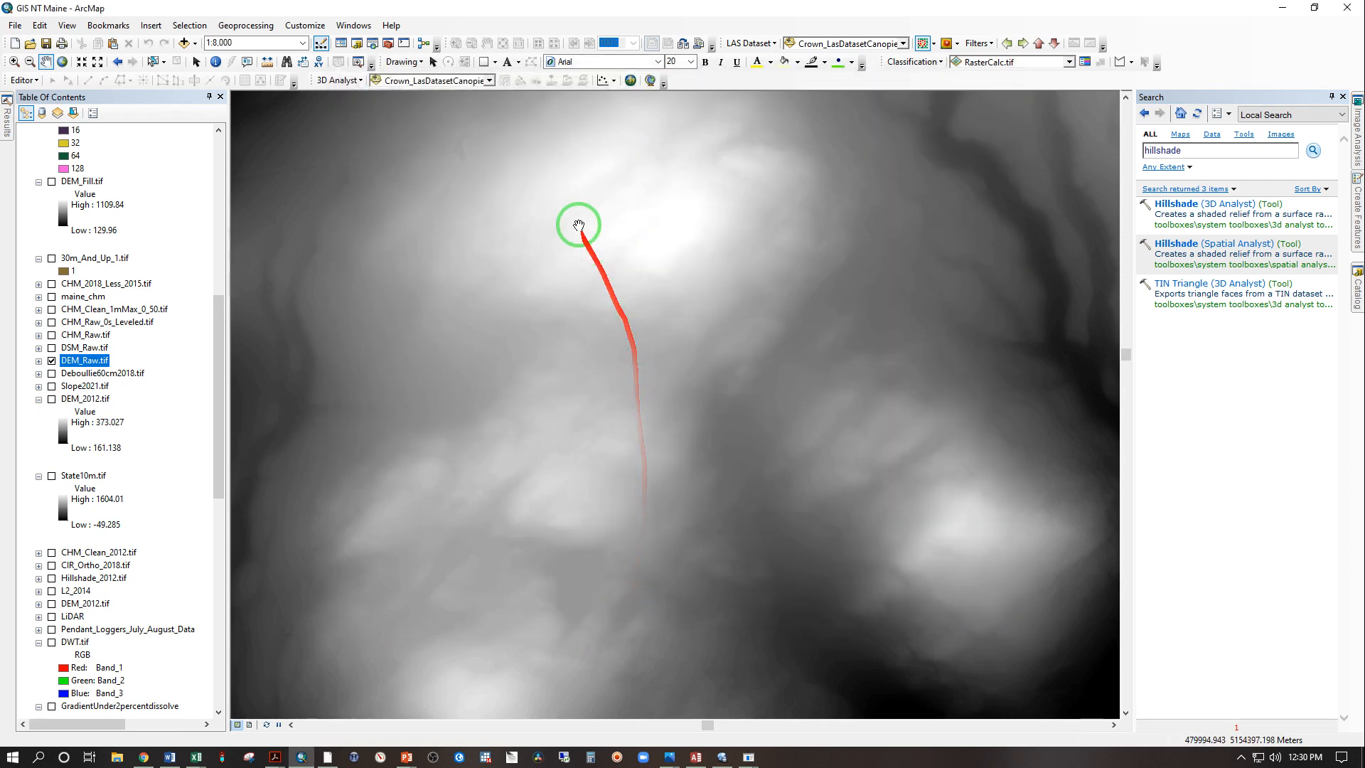
Step: Apply a MultiDirectionalHillshade function to DEM_Fill.tif through Image Analysis, replacing the identity function and keeping the default parameters
left_click(349, 28)
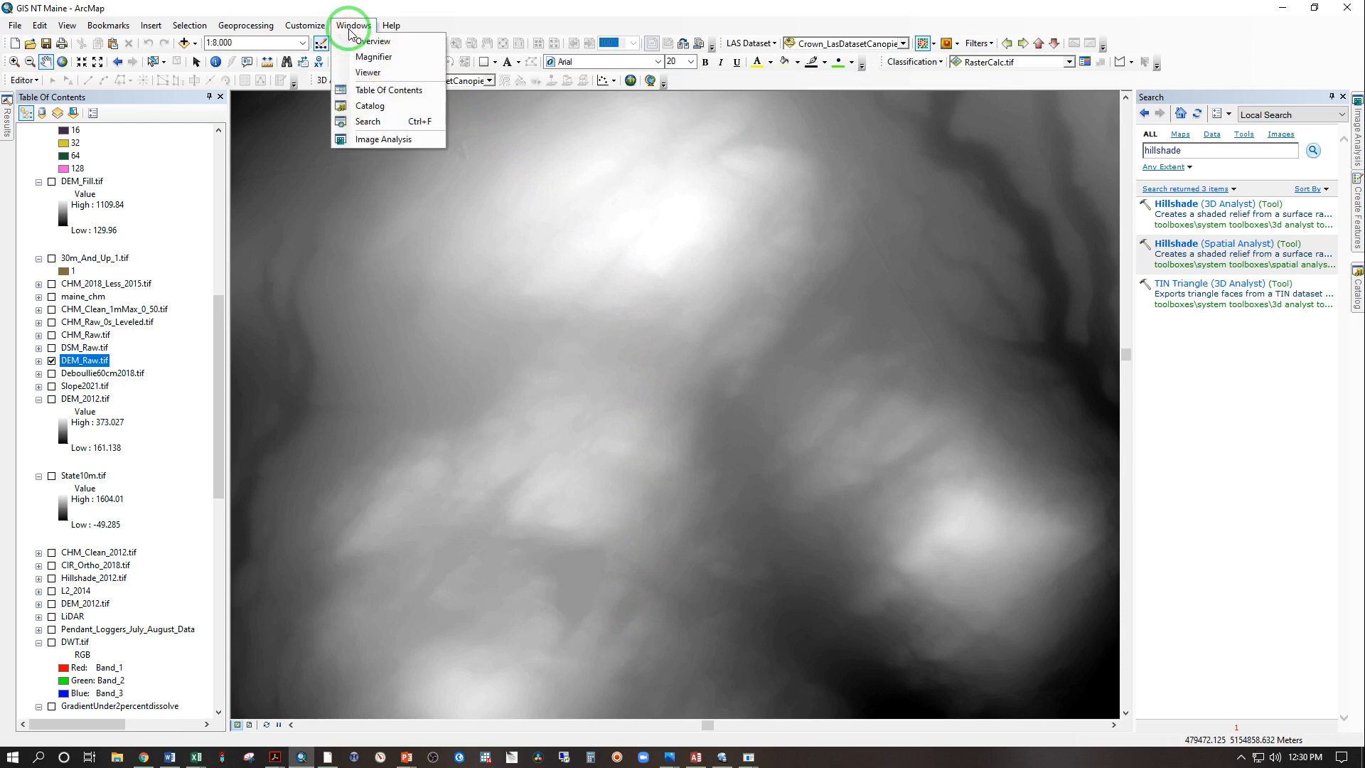
left_click(361, 141)
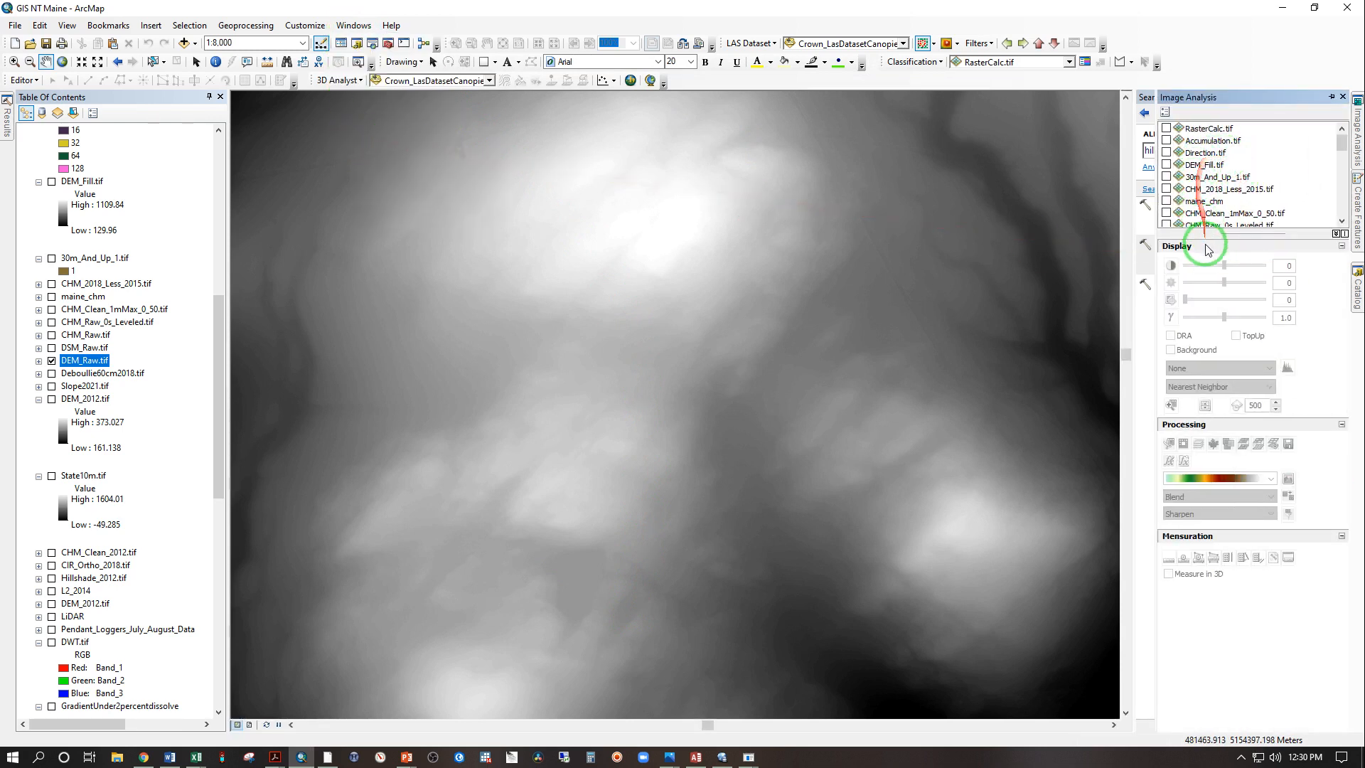
left_click(1191, 167)
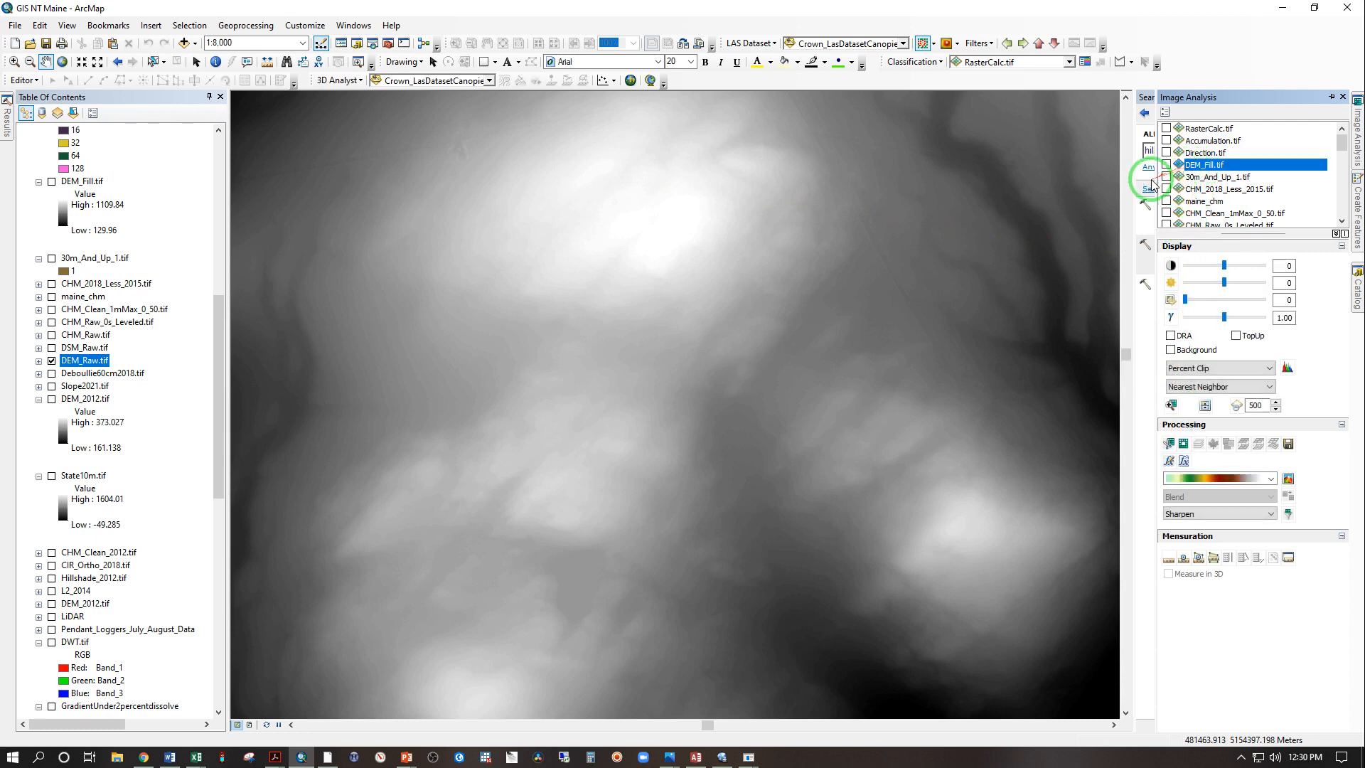
left_click(1169, 463)
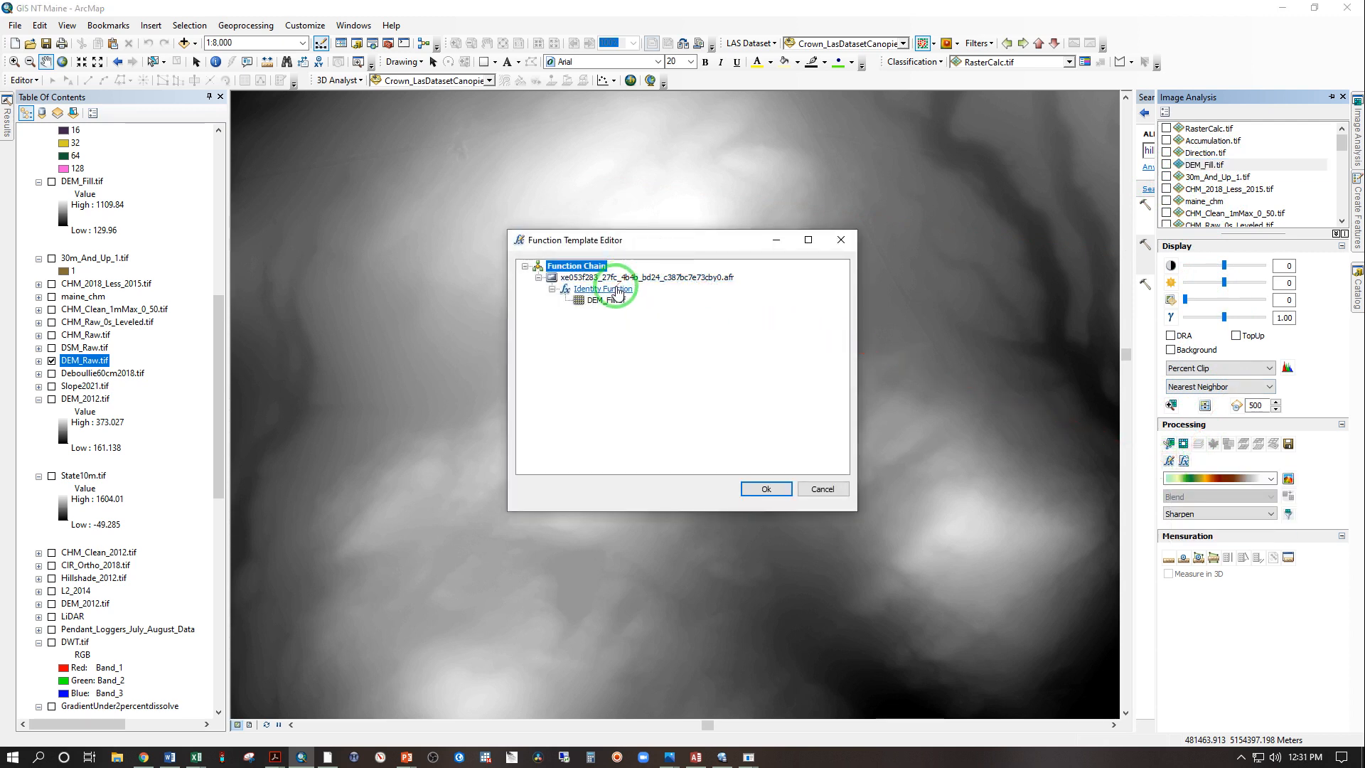
left_click(625, 278)
left_click(595, 290)
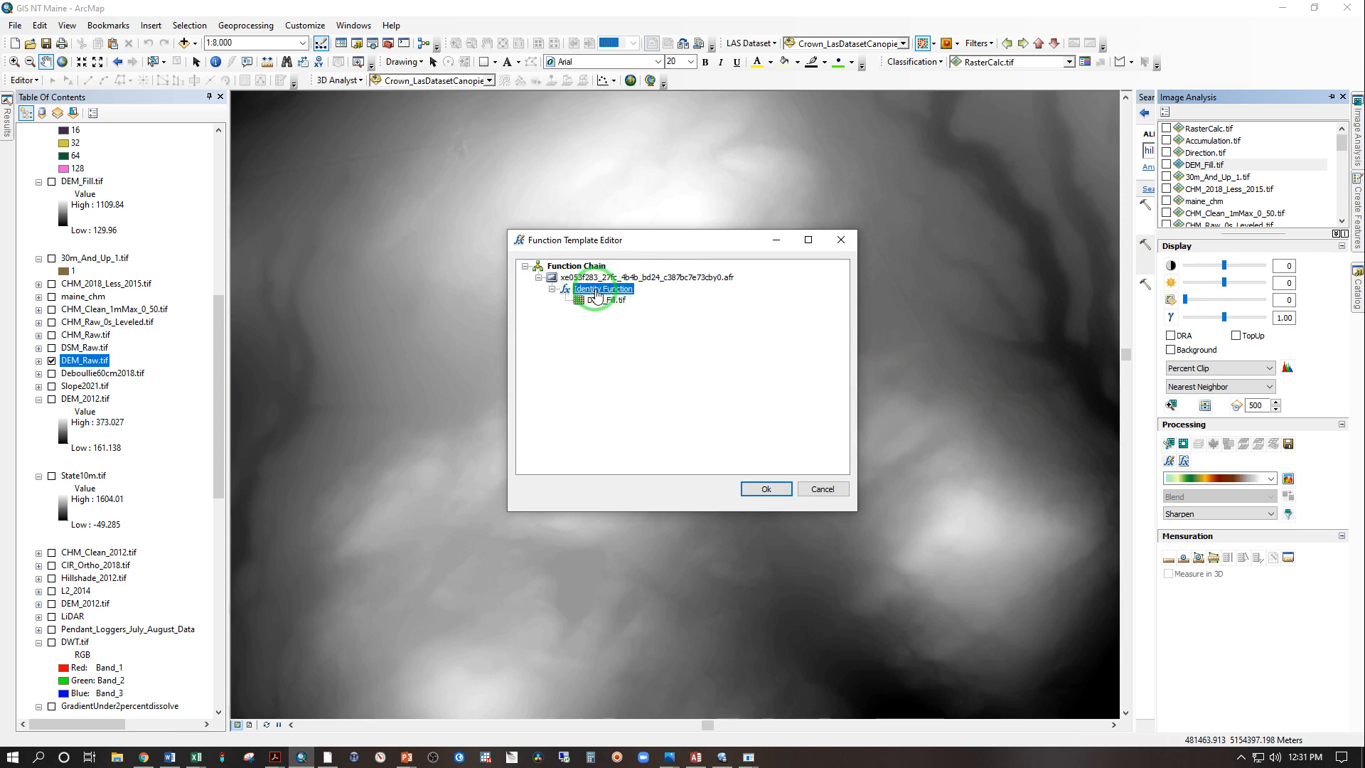
right_click(597, 296)
left_click(620, 300)
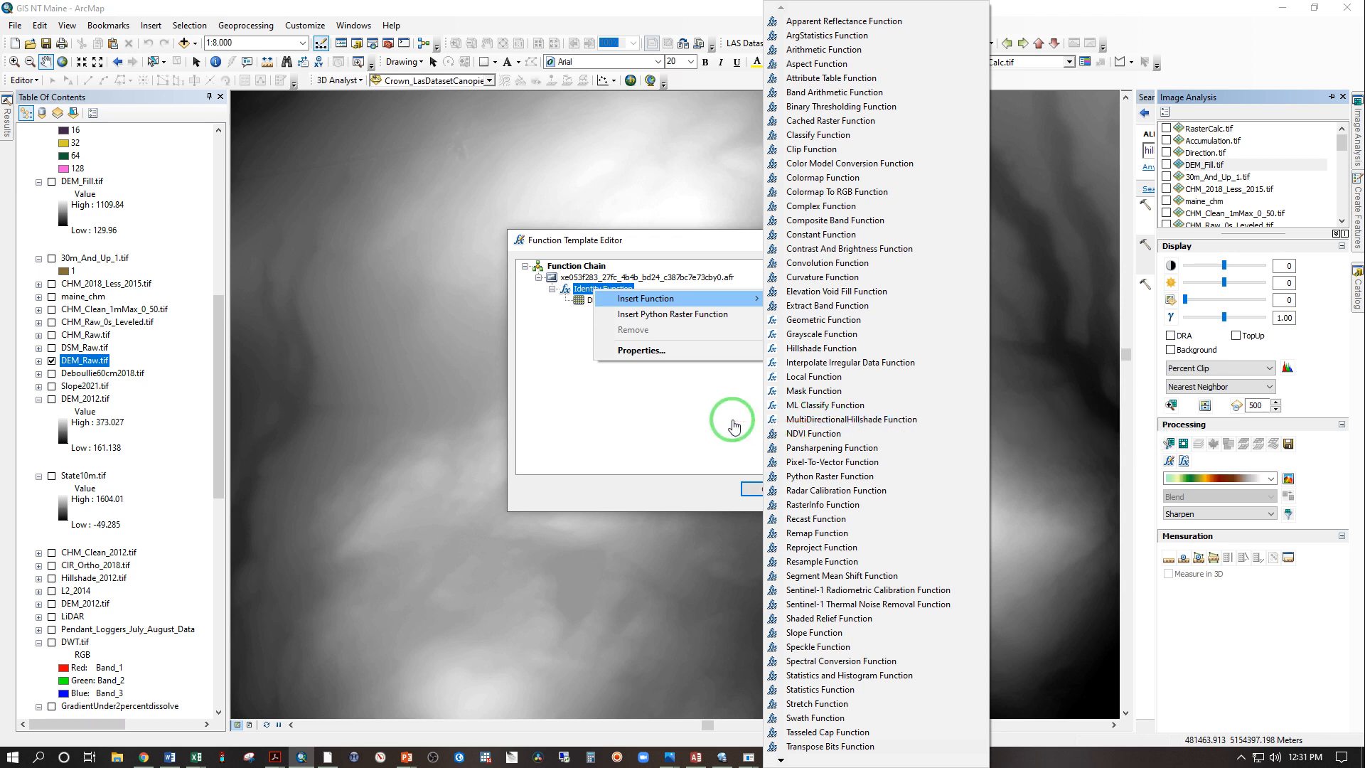
left_click(805, 419)
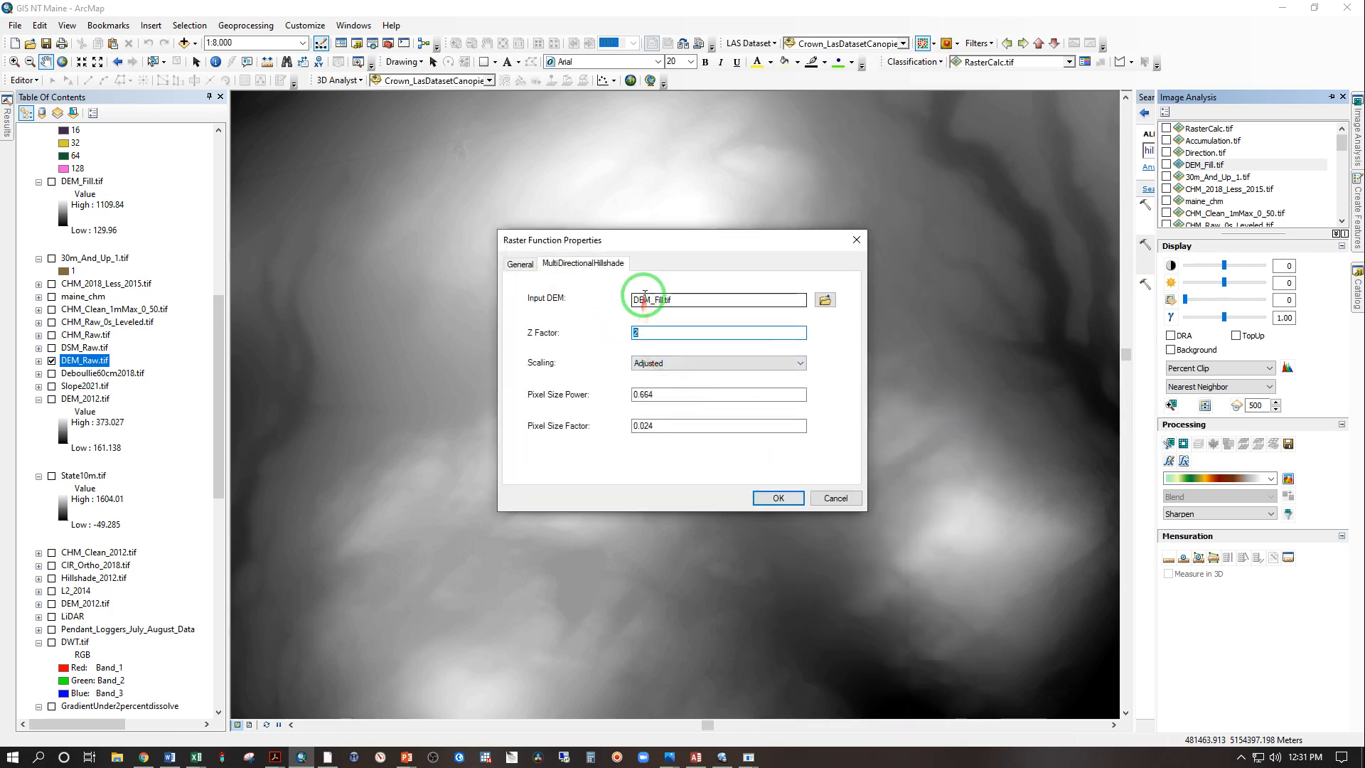
left_click(775, 497)
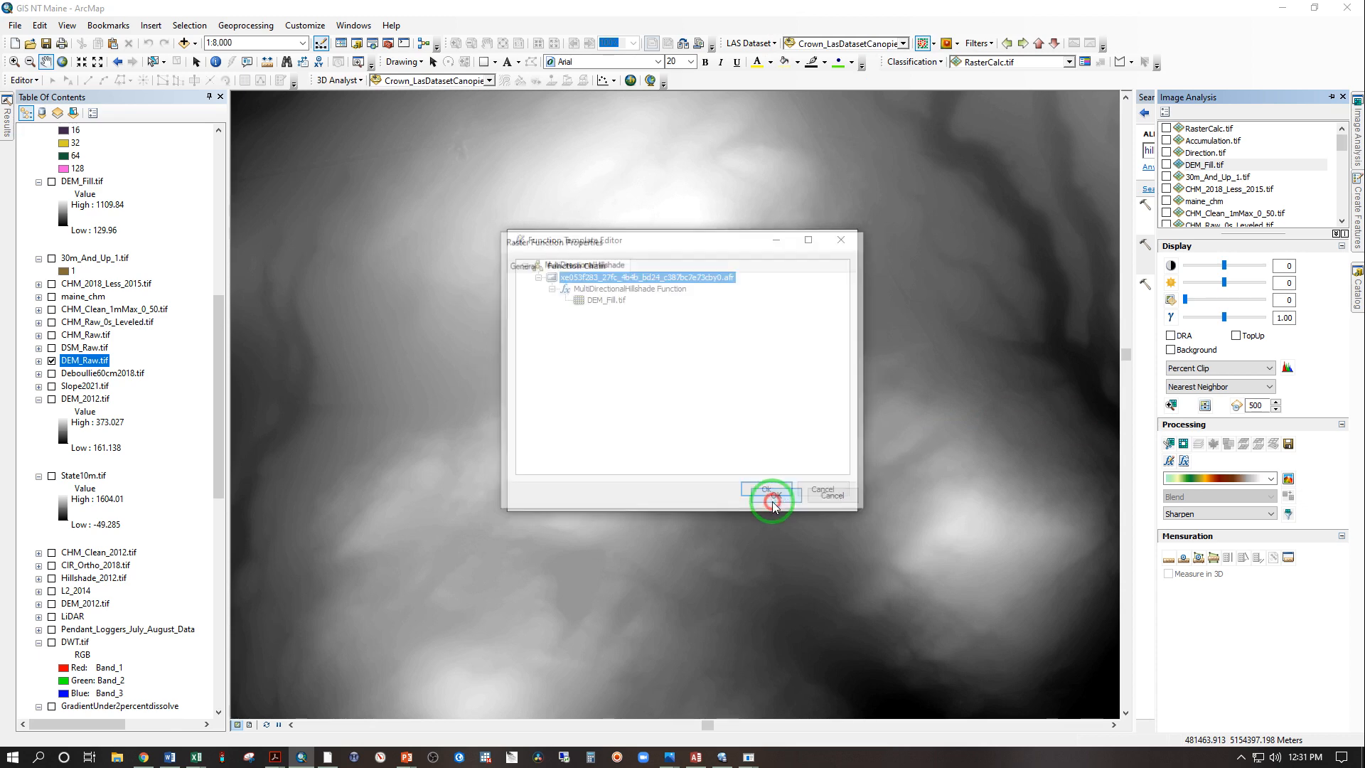
left_click(763, 488)
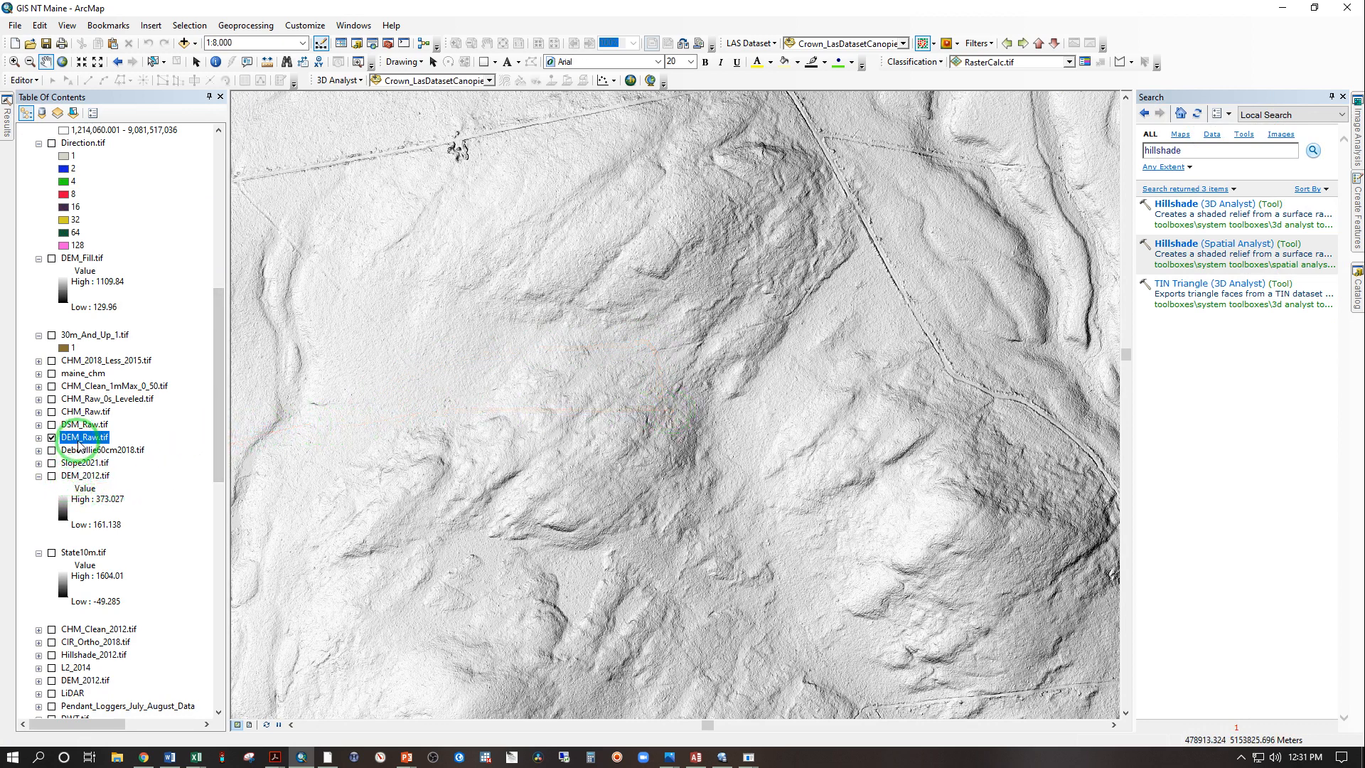
Step: Move the DEM_Raw.tif layer directly above Func_DEM_Fill.tif in the layer order
scroll(82, 428, "up", 12)
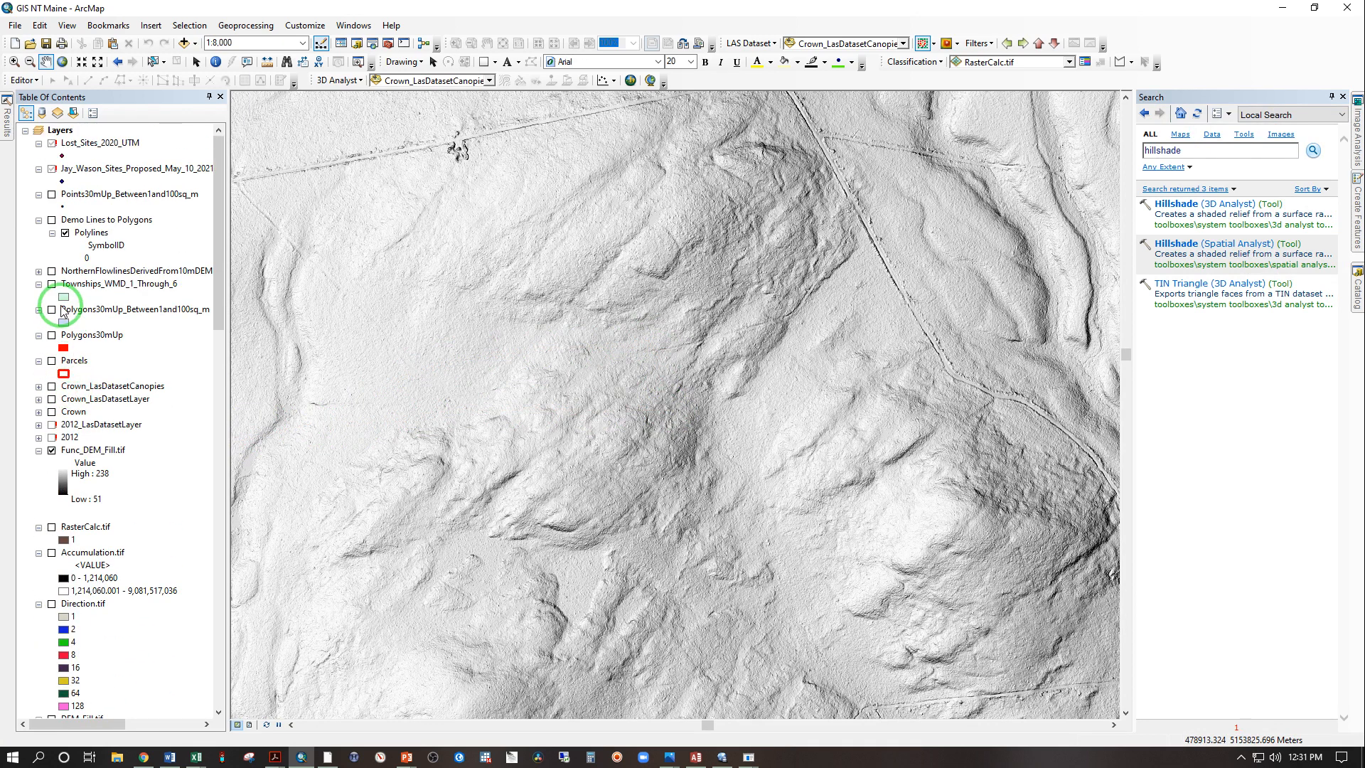
scroll(67, 317, "down", 3)
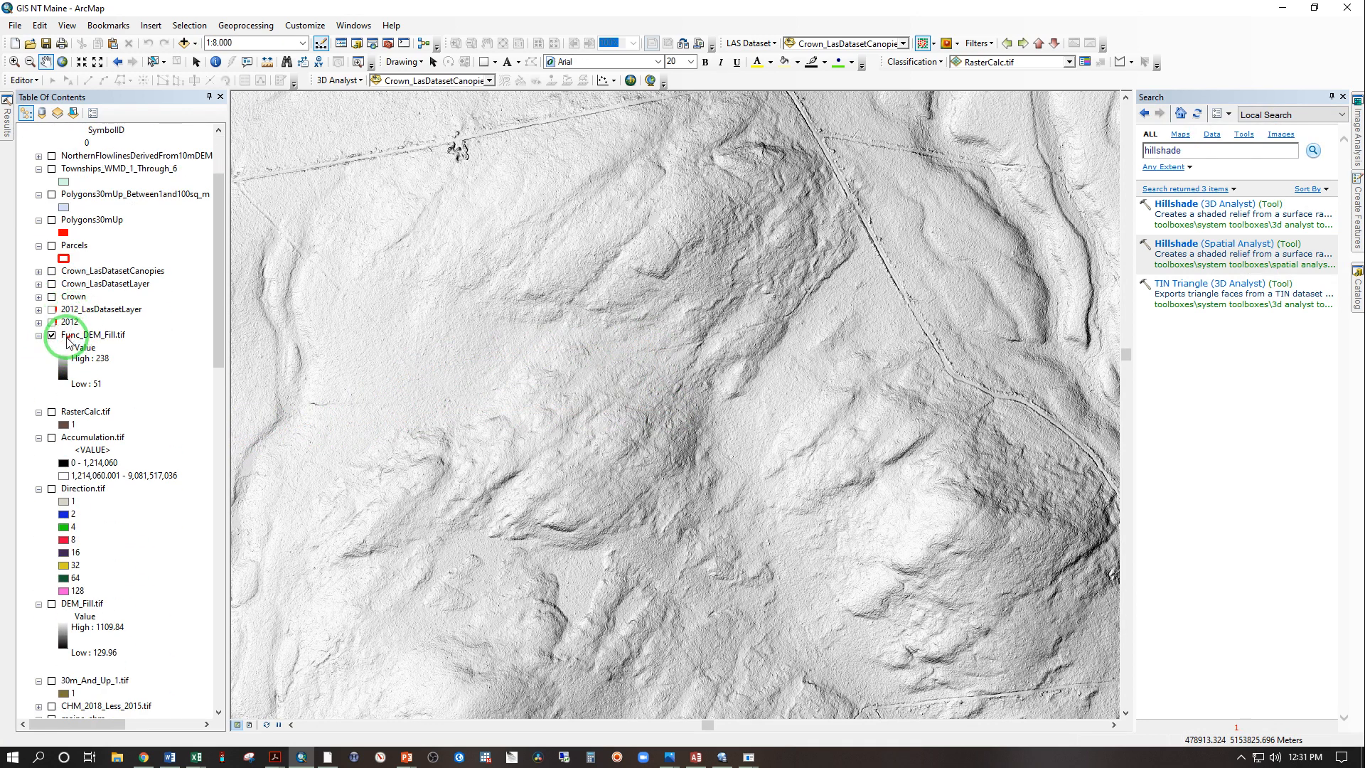
scroll(116, 341, "down", 3)
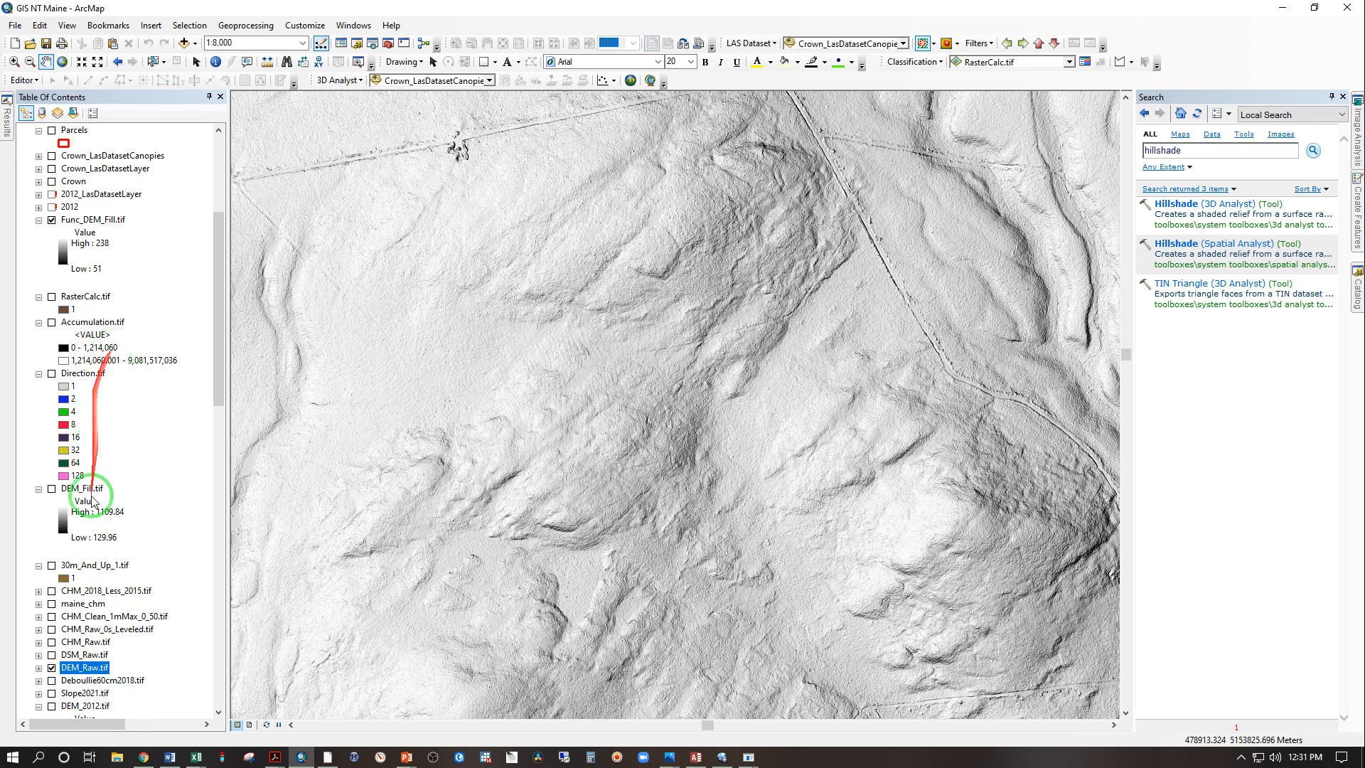
left_click_drag(85, 671, 104, 218)
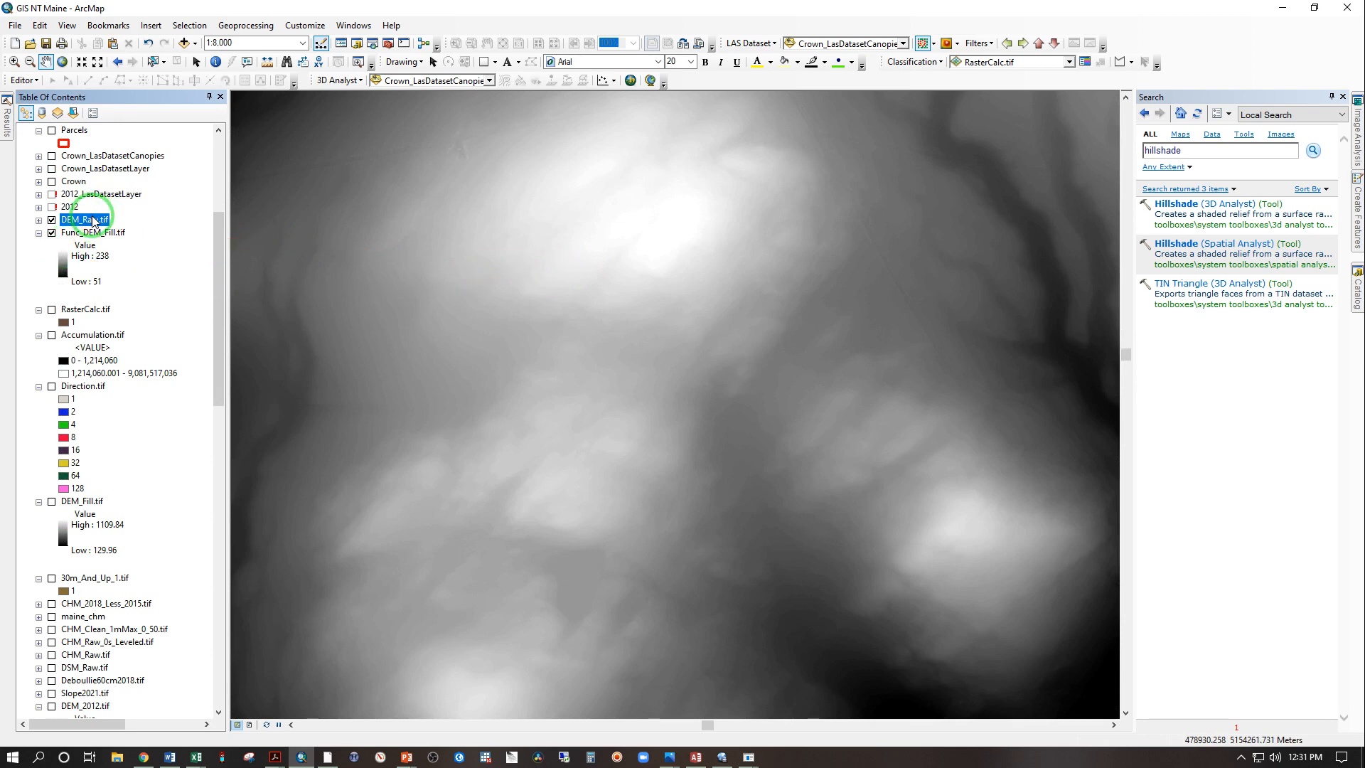
Step: Symbolize DEM_Raw.tif with the stretched elevation color ramp running from pale green through yellow, red and brown to white
double_click(83, 219)
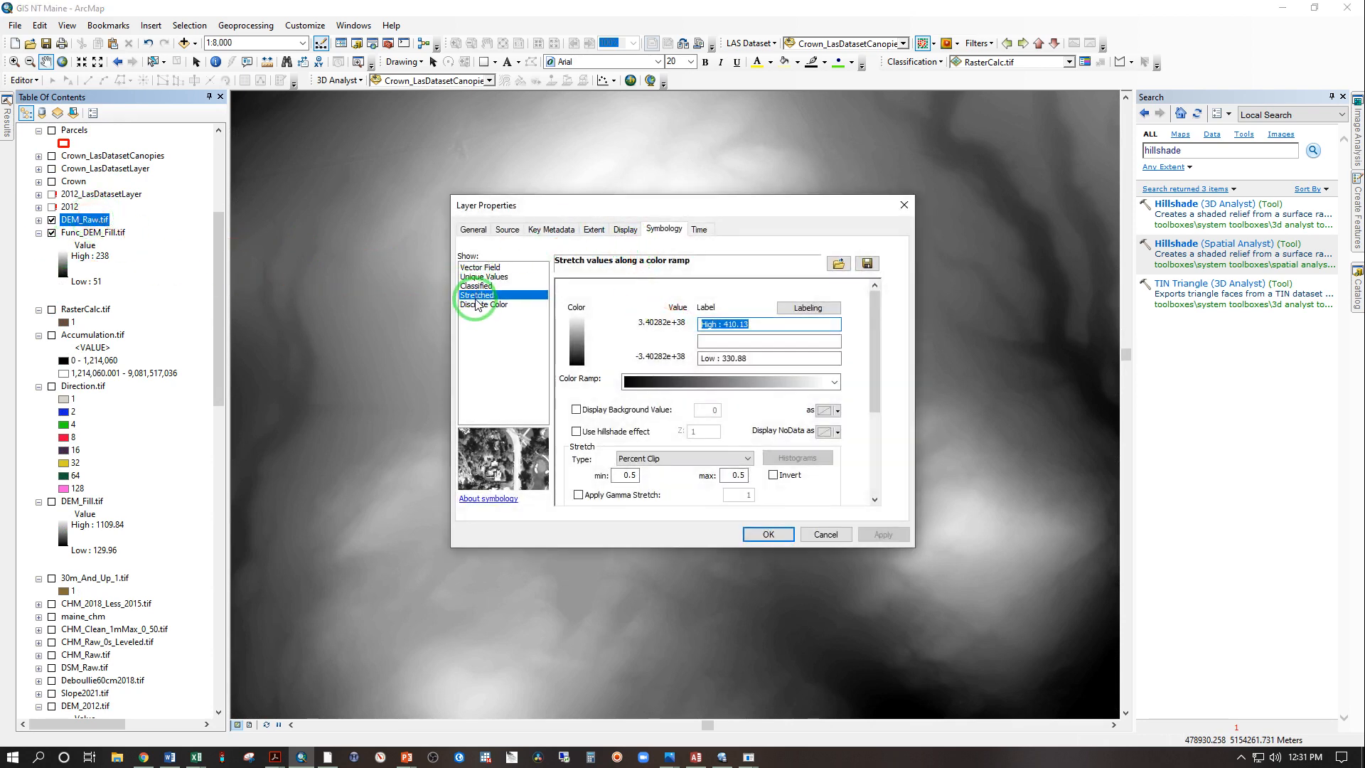
left_click(800, 384)
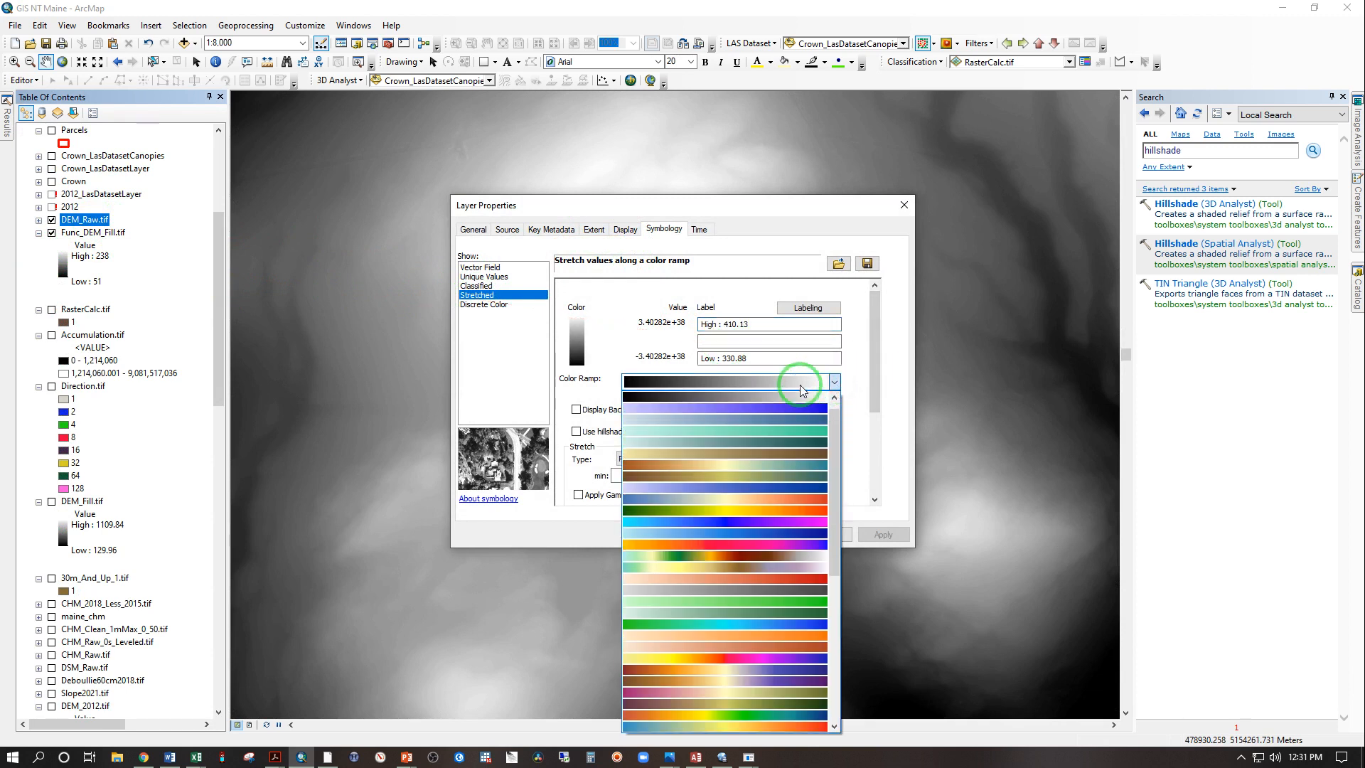
left_click(729, 556)
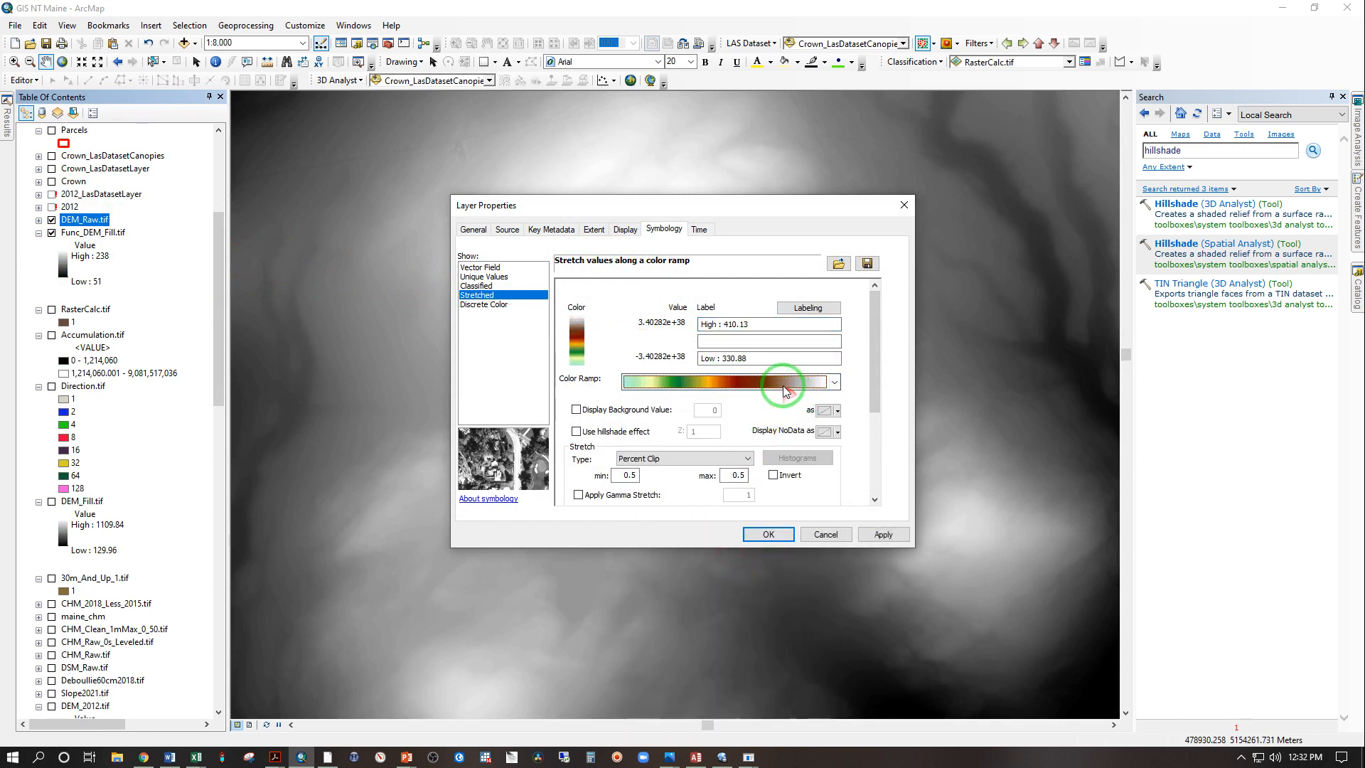
left_click(882, 534)
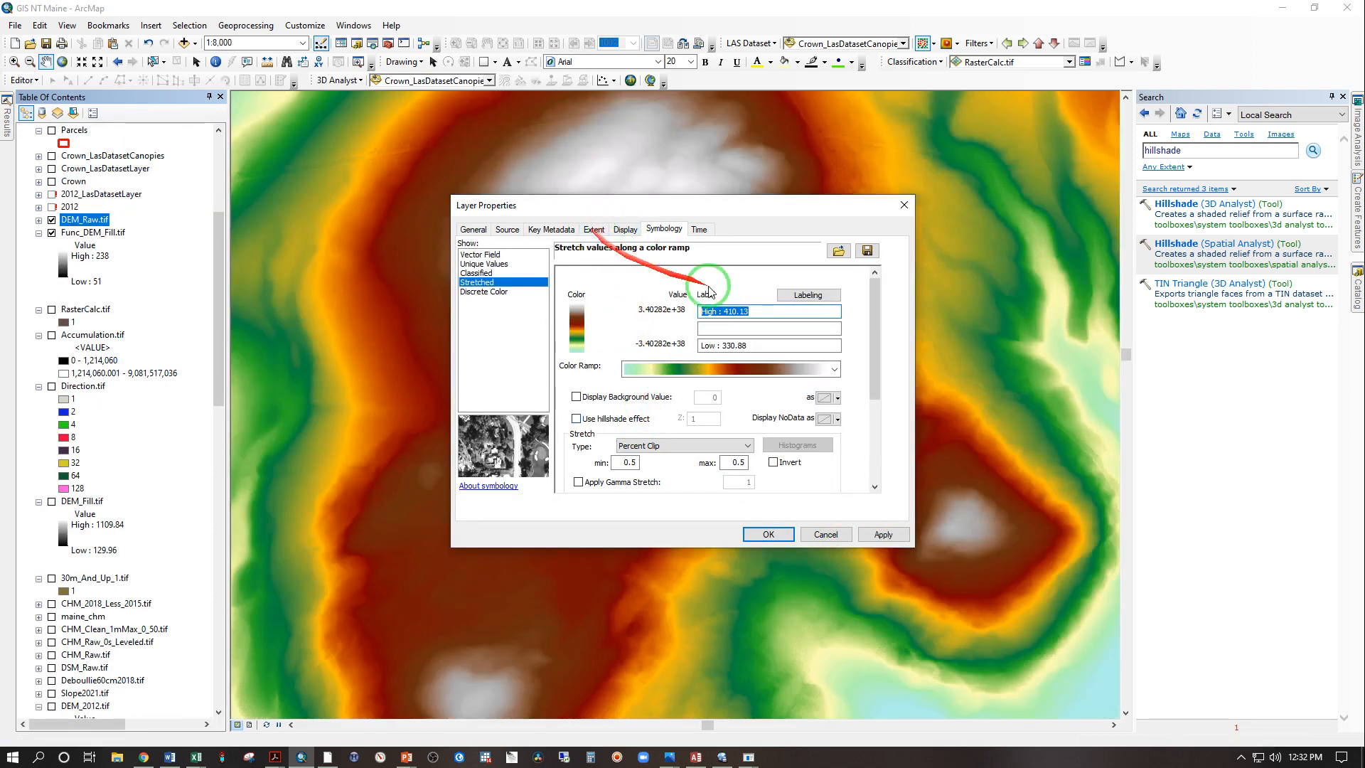
Step: Try stretch statistics from each raster dataset on DEM_Raw.tif and switch back to From Current Display Extent
scroll(875, 392, "down", 5)
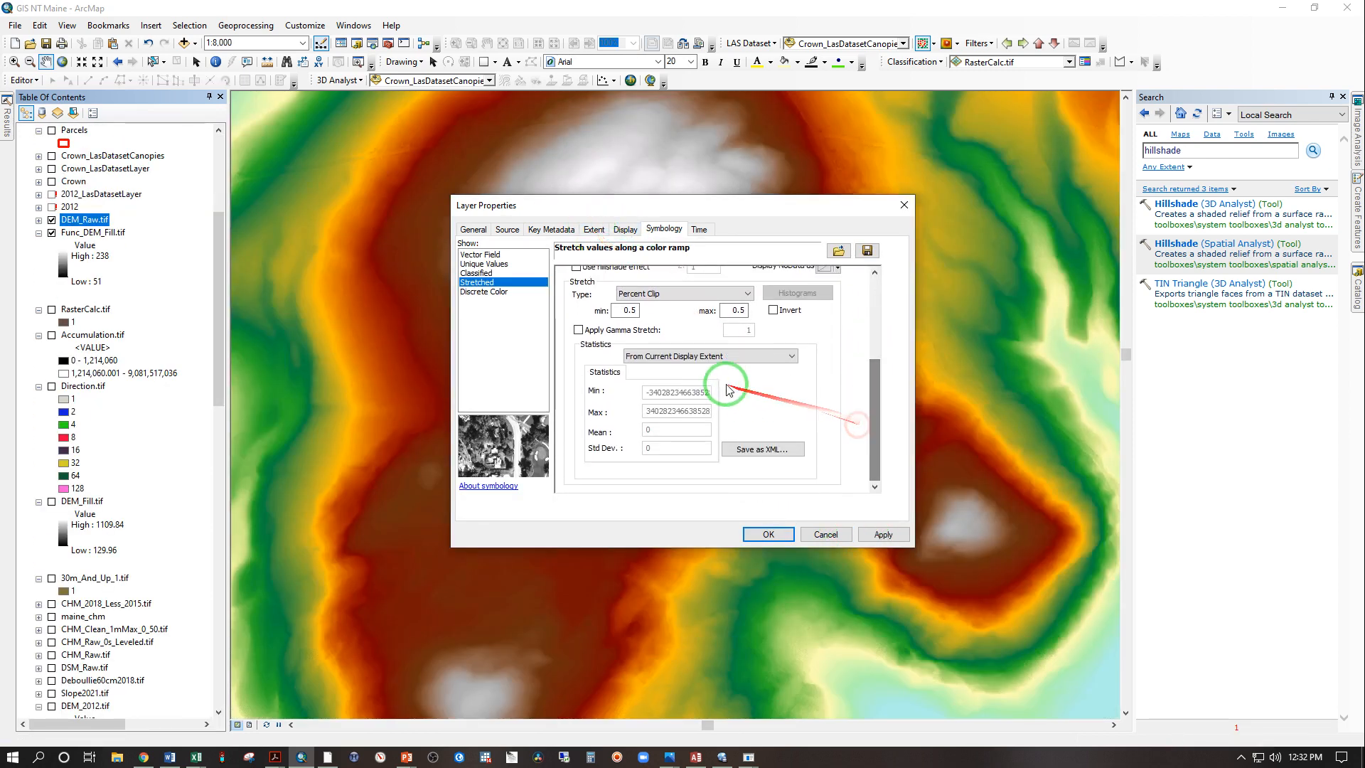
left_click(653, 358)
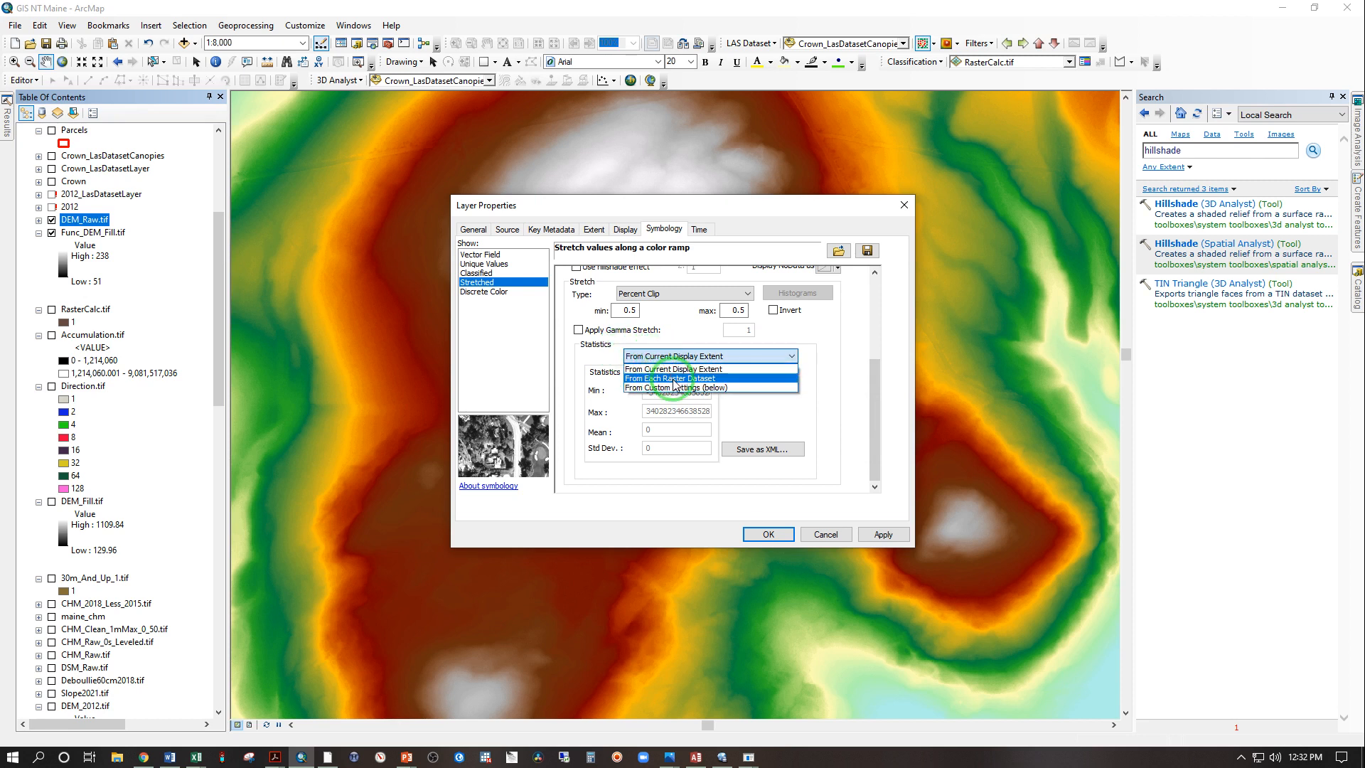
left_click(673, 382)
left_click(883, 534)
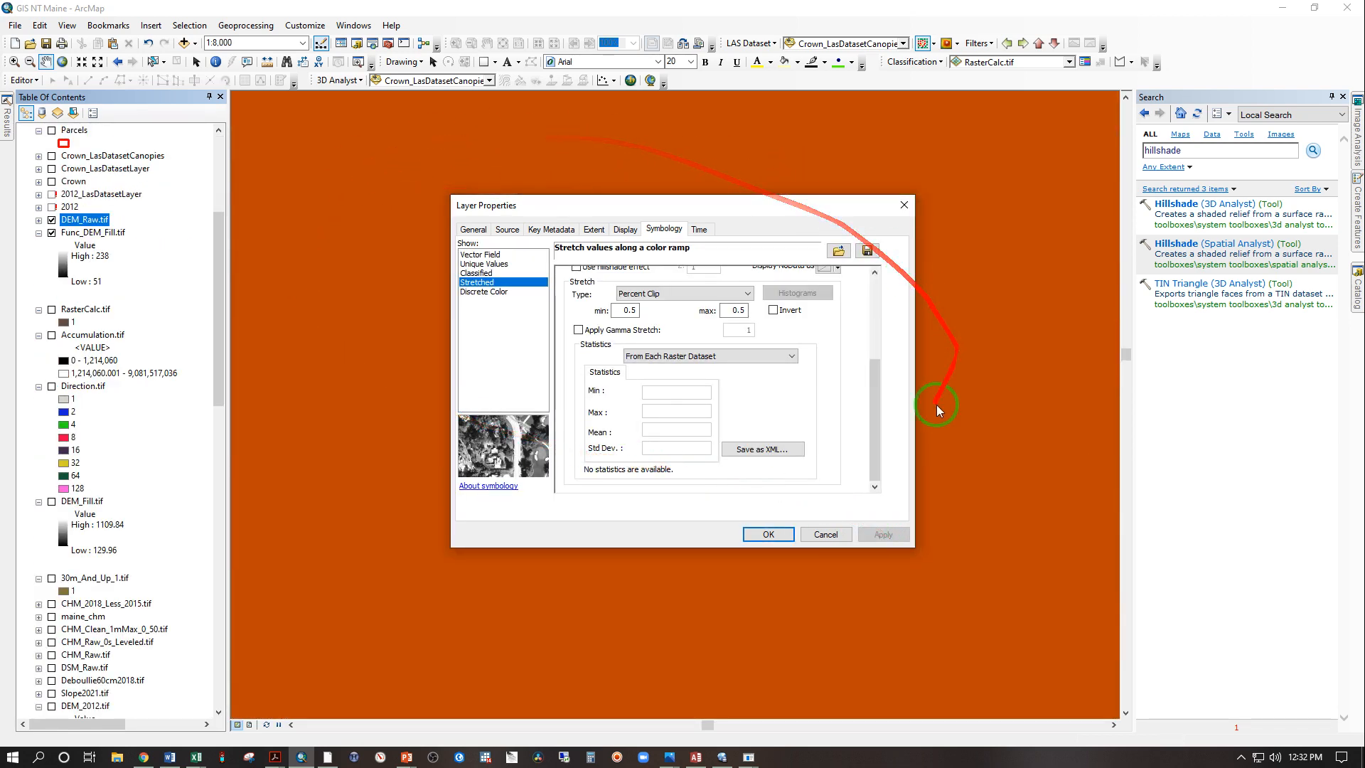
left_click(681, 359)
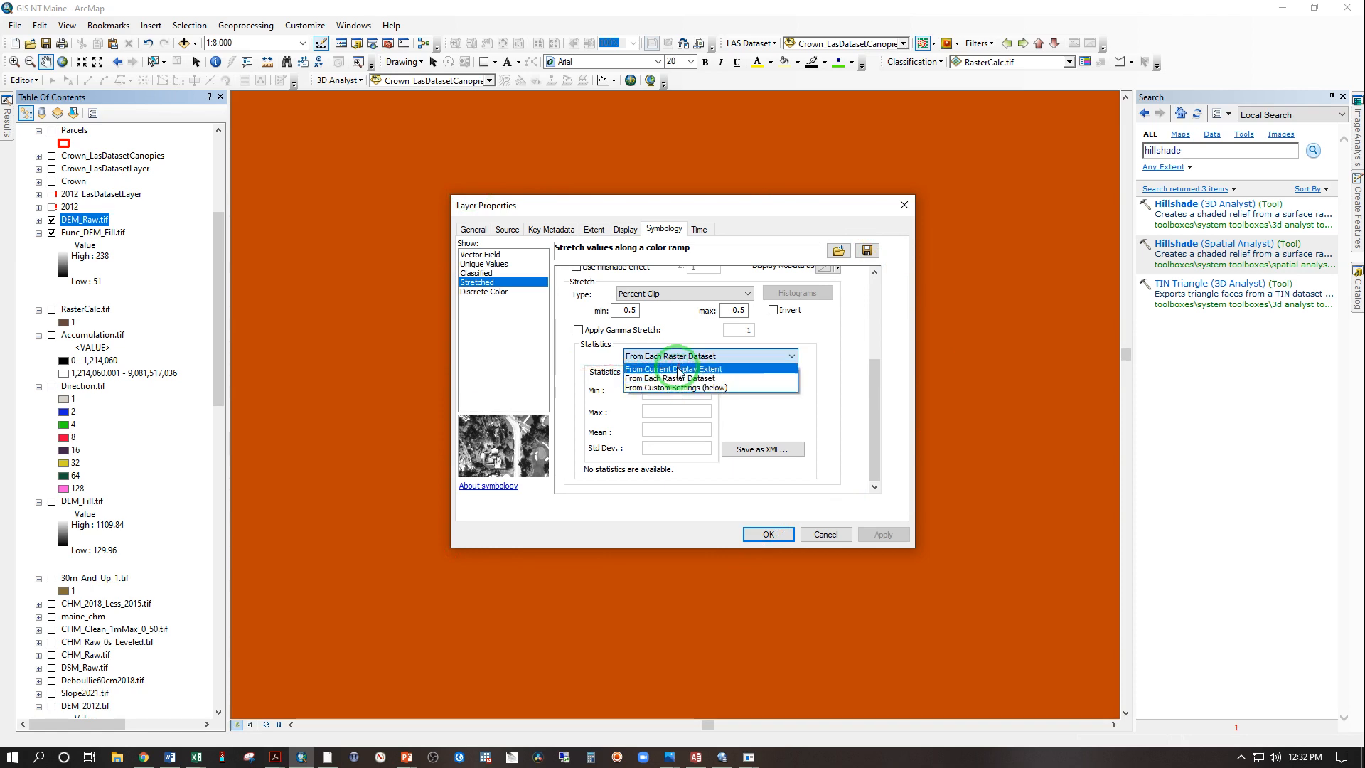
left_click(679, 371)
left_click(885, 534)
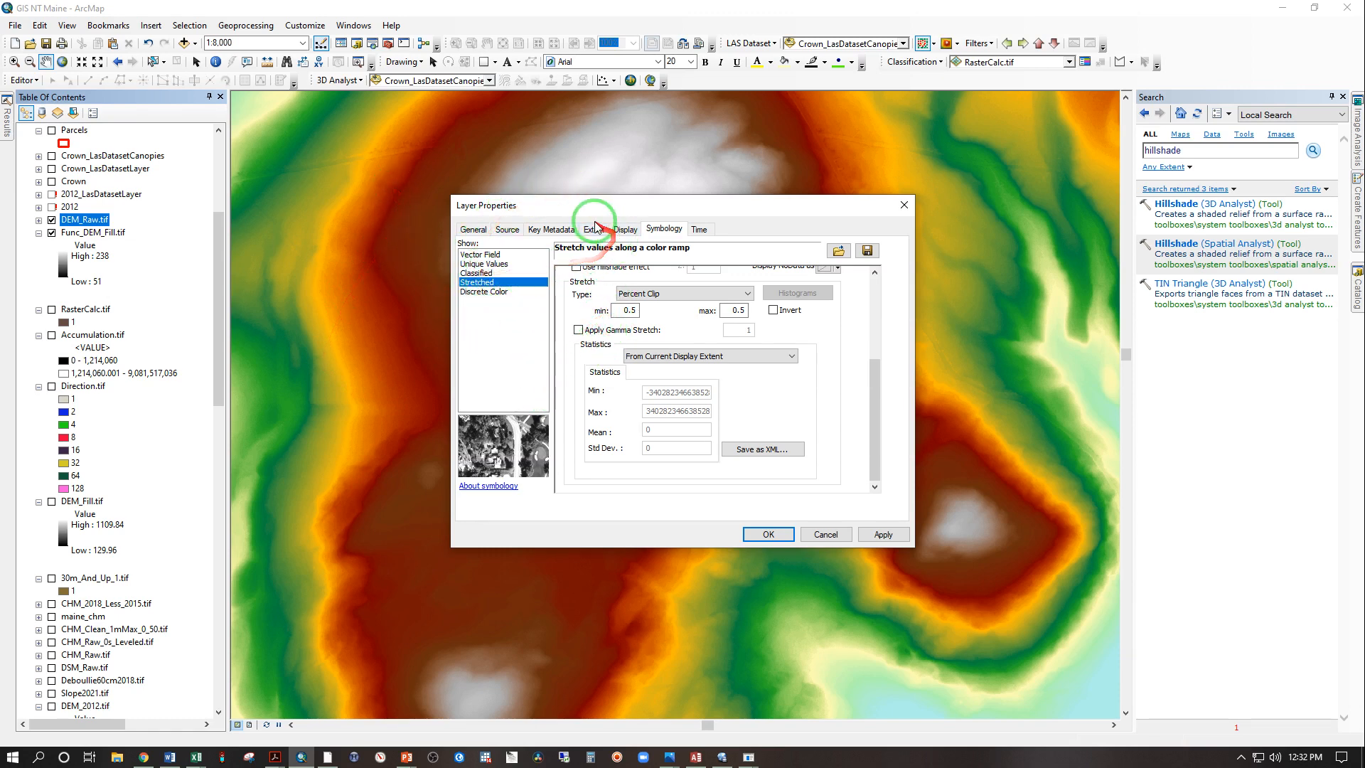
Step: Set the transparency of DEM_Raw.tif to 60% so it overlays the hillshade, and close its layer properties
left_click(624, 229)
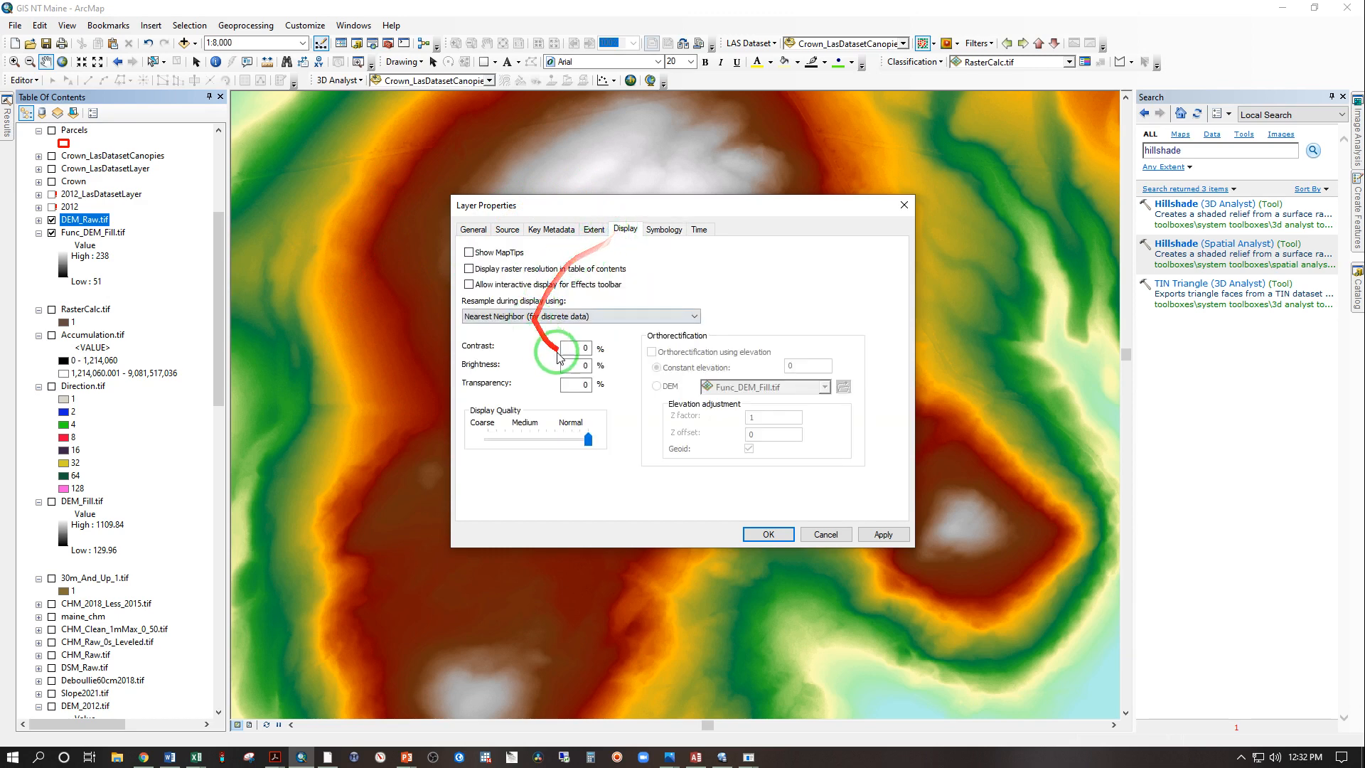
left_click(581, 385)
type("60")
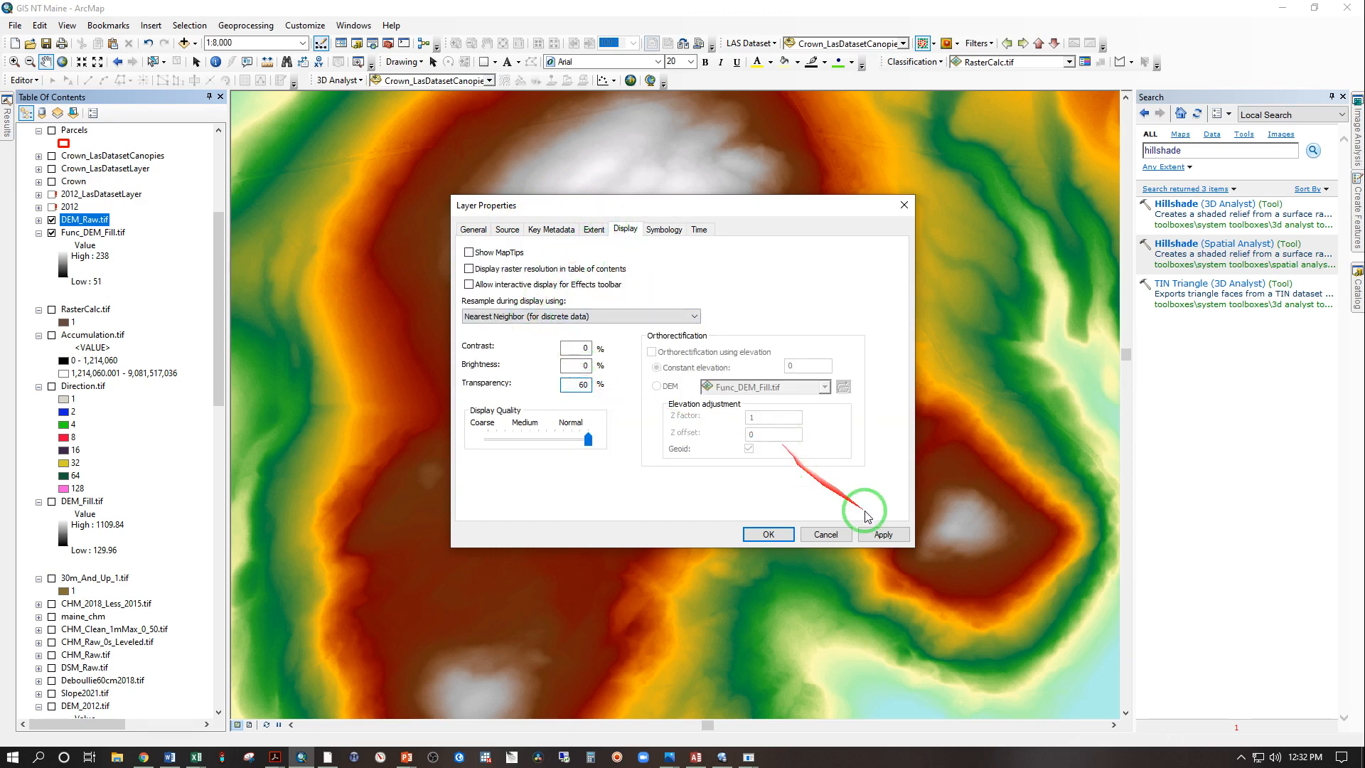
left_click(899, 536)
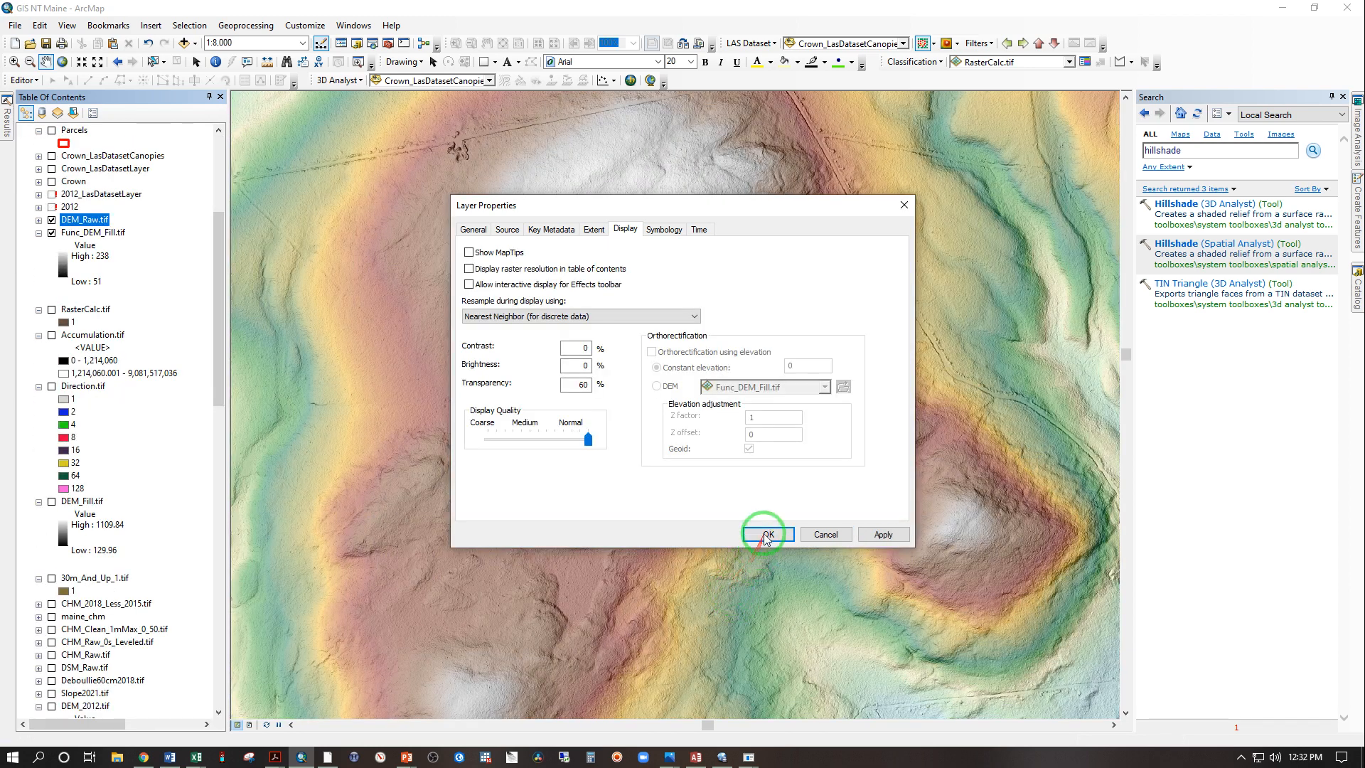
left_click(766, 534)
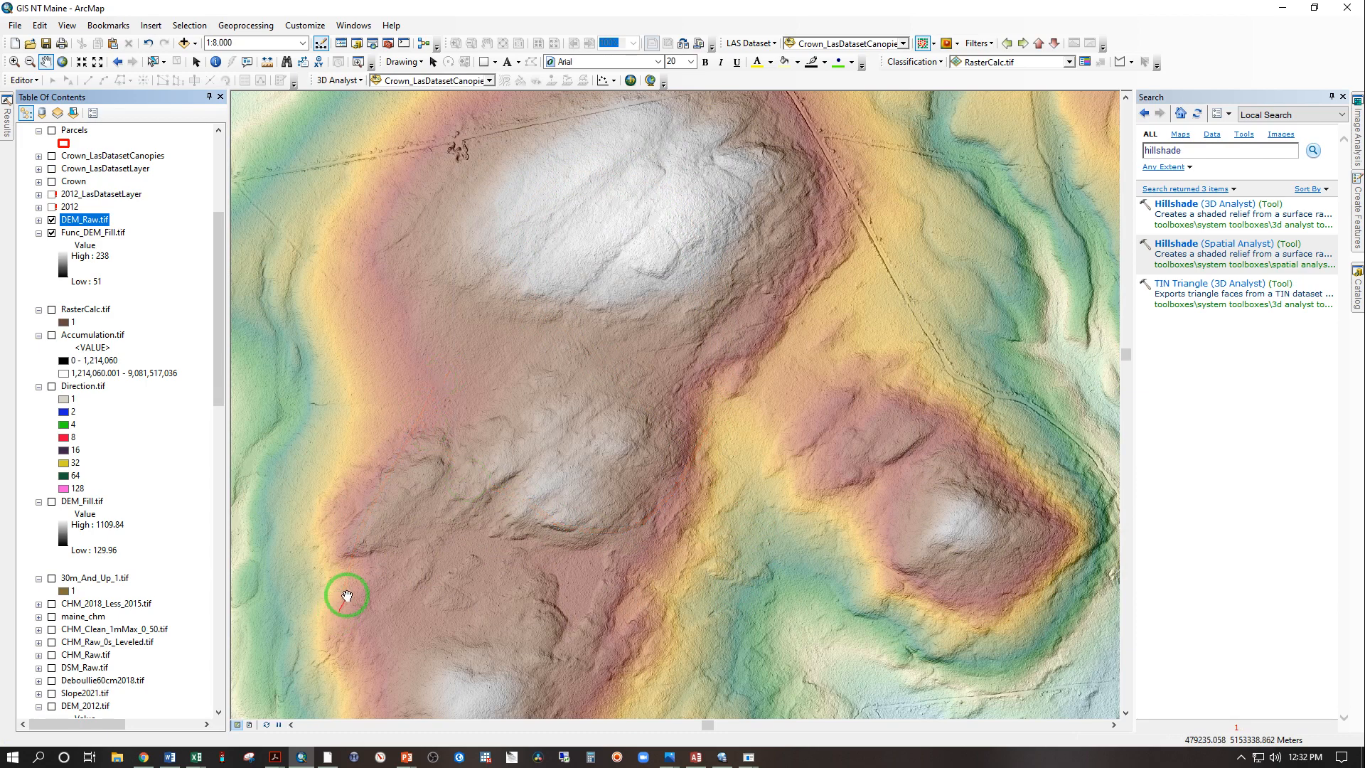
scroll(576, 320, "up", 1)
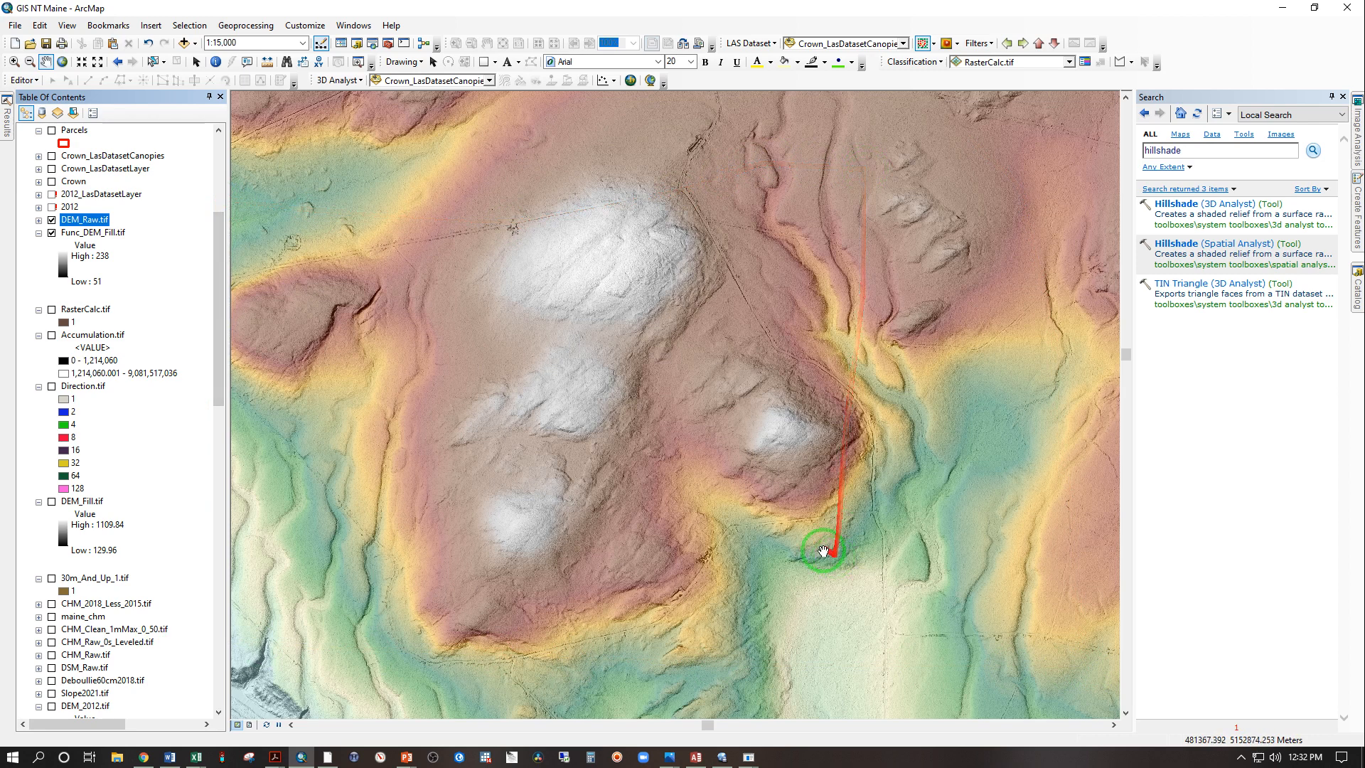
Step: Turn off DEM_Raw.tif and Func_DEM_Fill.tif and display the CHM_Clean_1mMax_0_50.tif canopy height layer instead
scroll(60, 310, "up", 2)
scroll(60, 311, "up", 2)
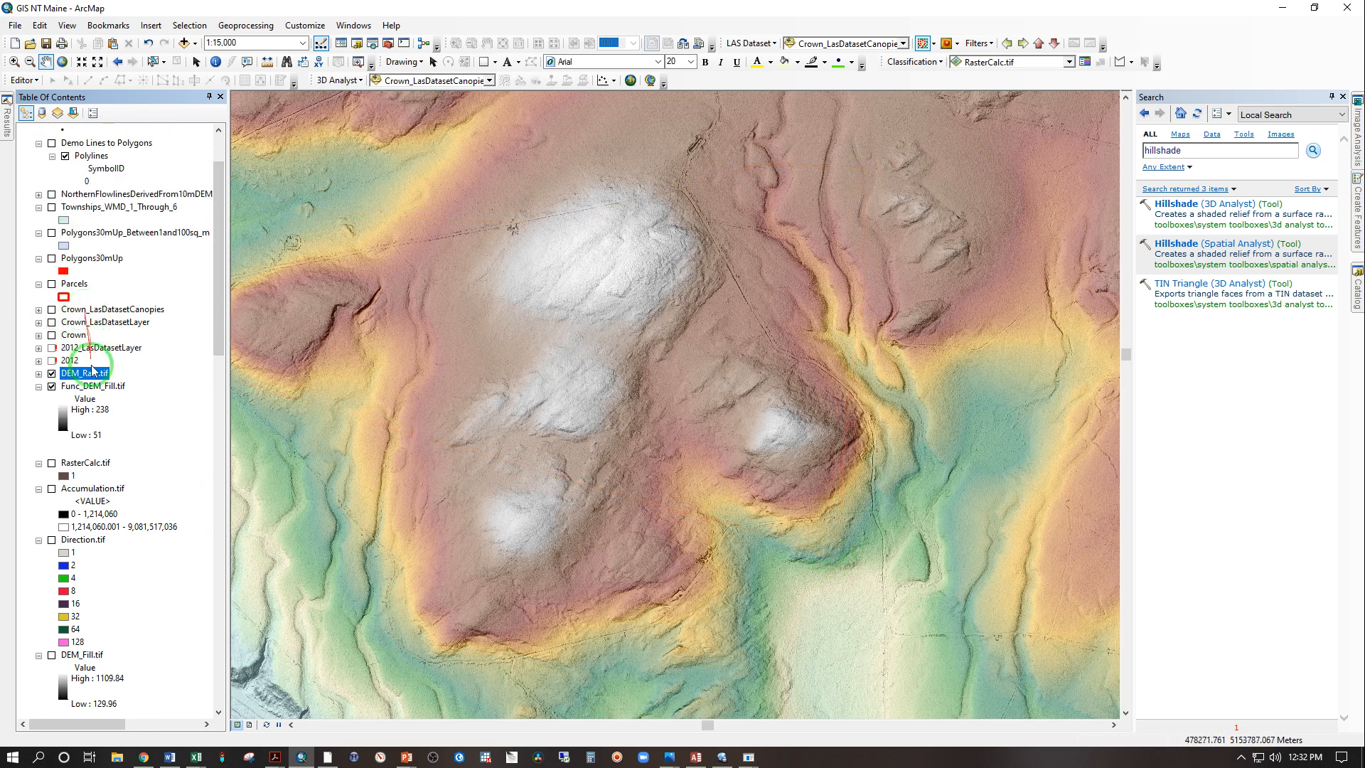
scroll(92, 369, "down", 2)
left_click(49, 310)
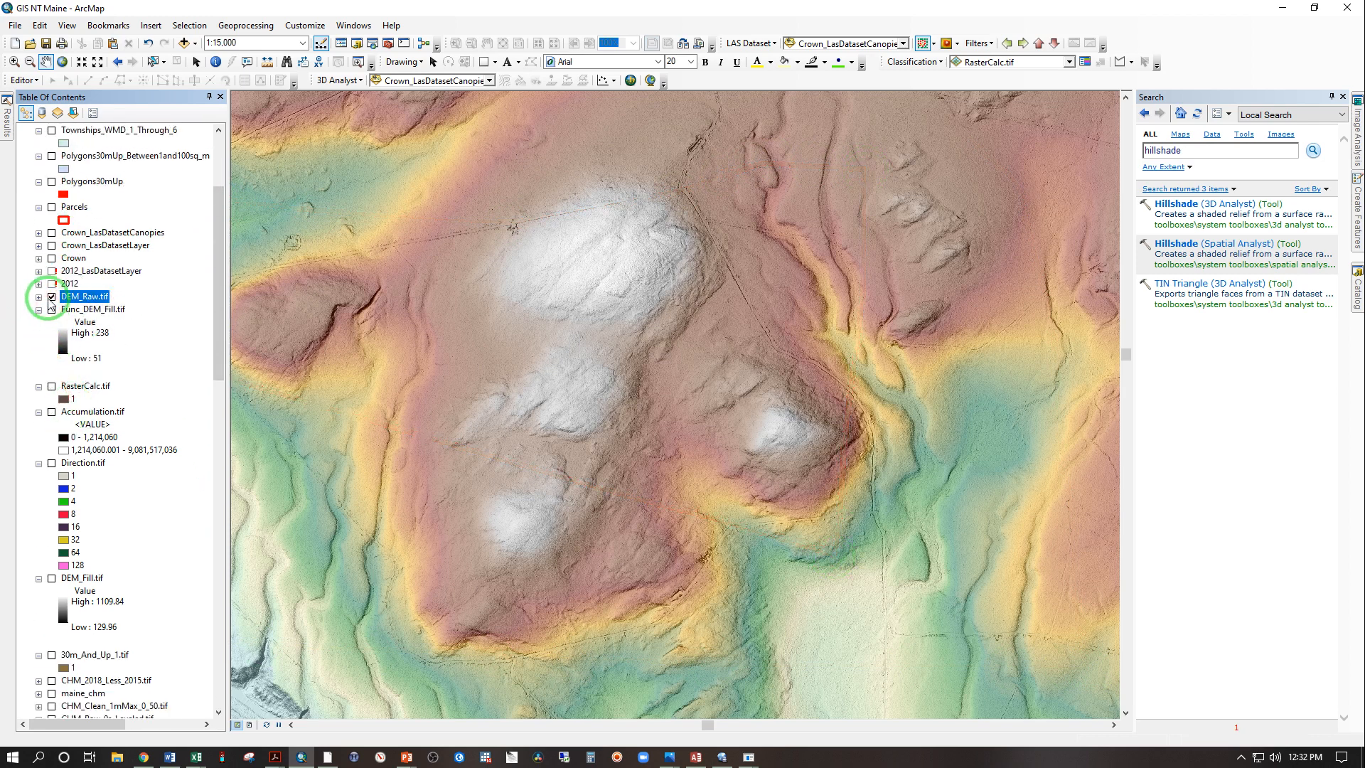
scroll(57, 419, "down", 7)
scroll(57, 418, "down", 1)
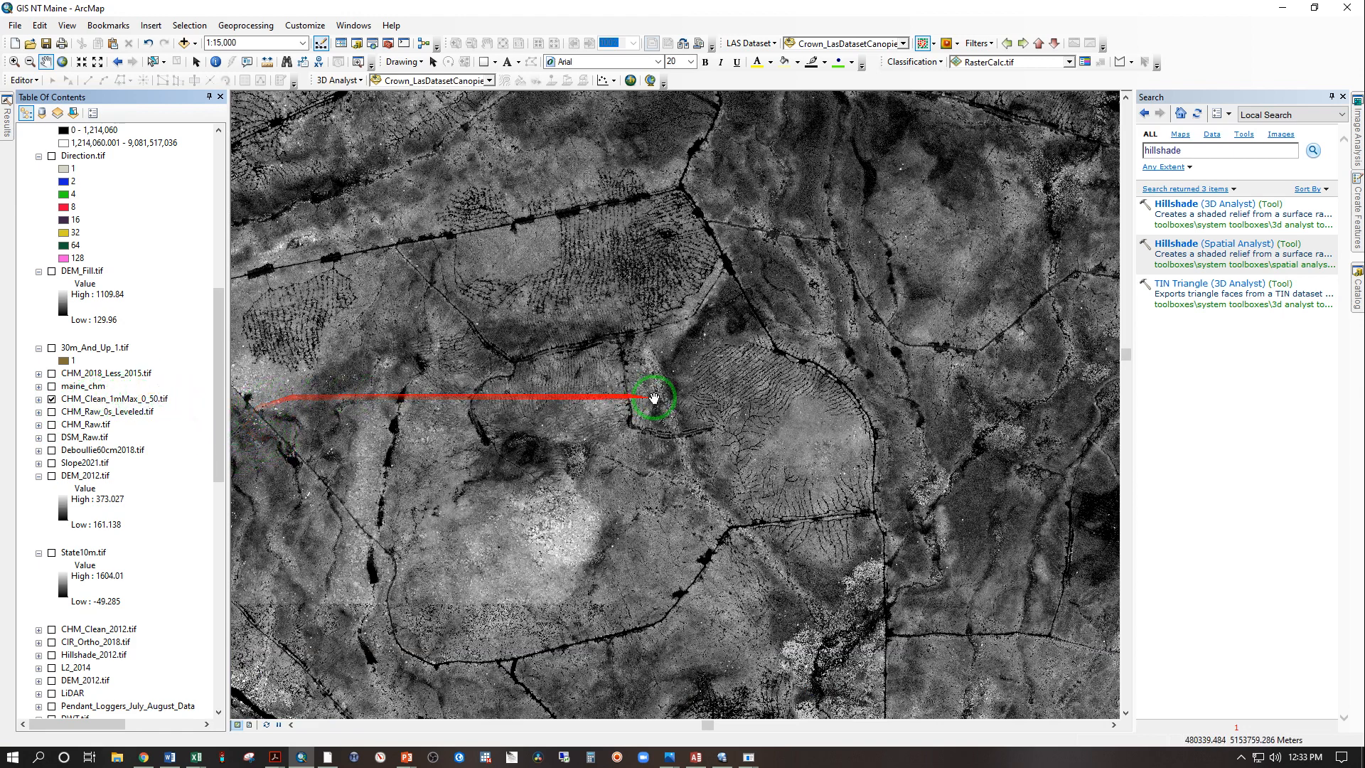
Step: Identify the pixel value of a bright tree crown in CHM_Clean_1mMax_0_50.tif at 1:250 scale, and close the results
scroll(719, 504, "up", 2)
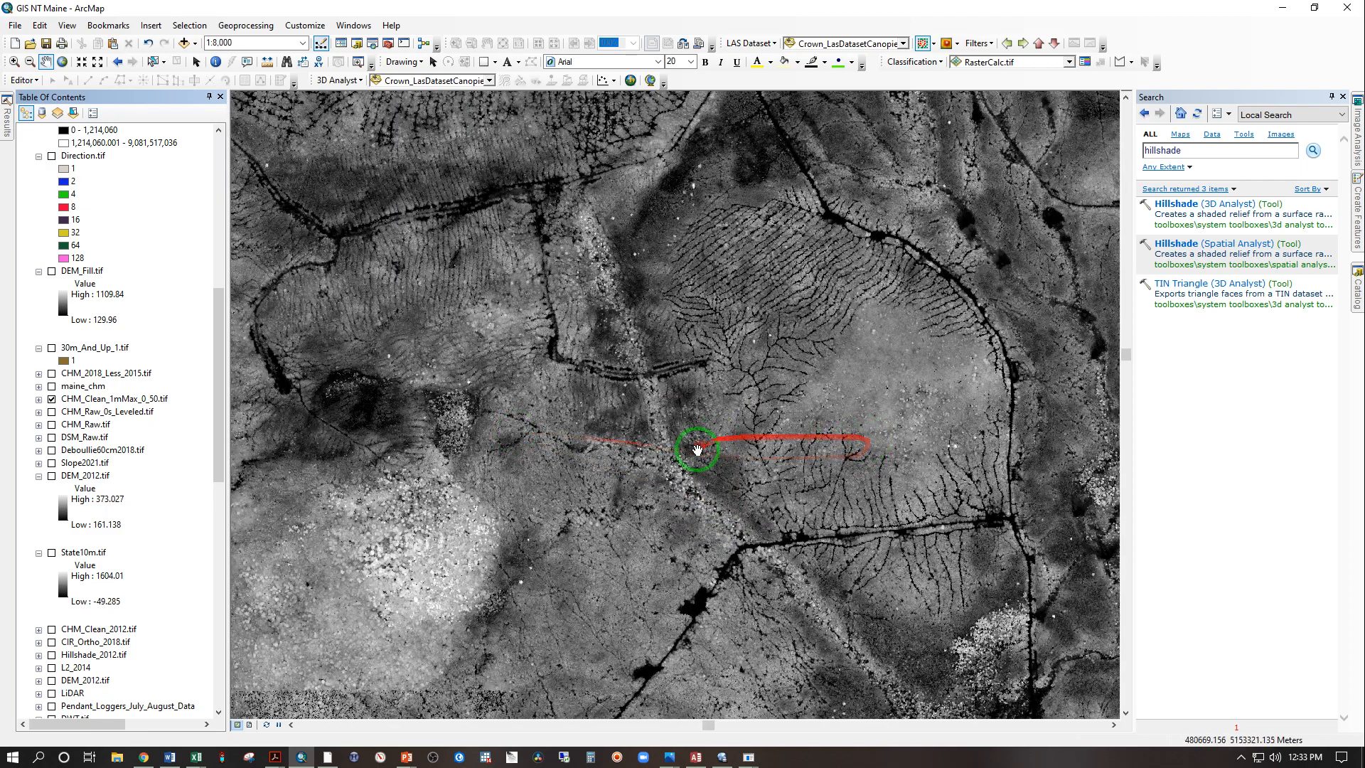
scroll(678, 460, "up", 4)
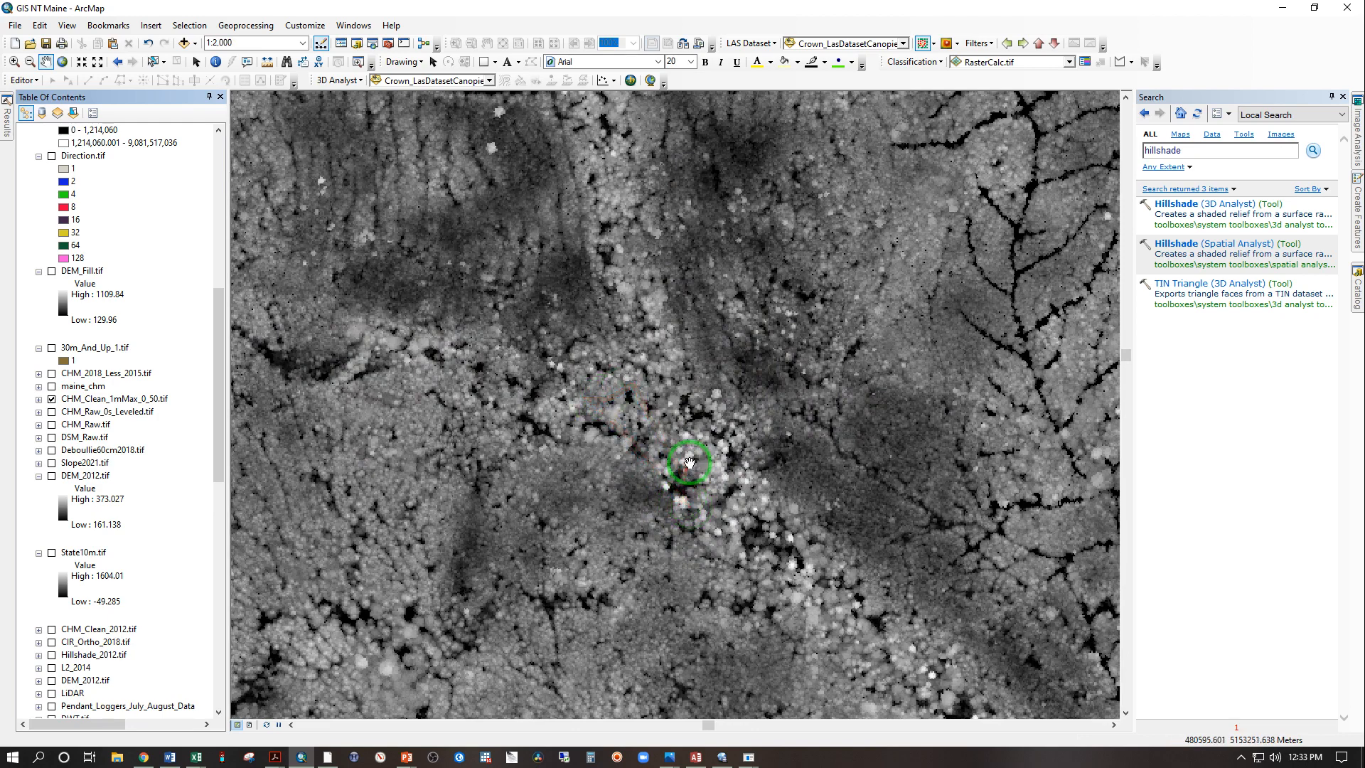
scroll(689, 462, "up", 1)
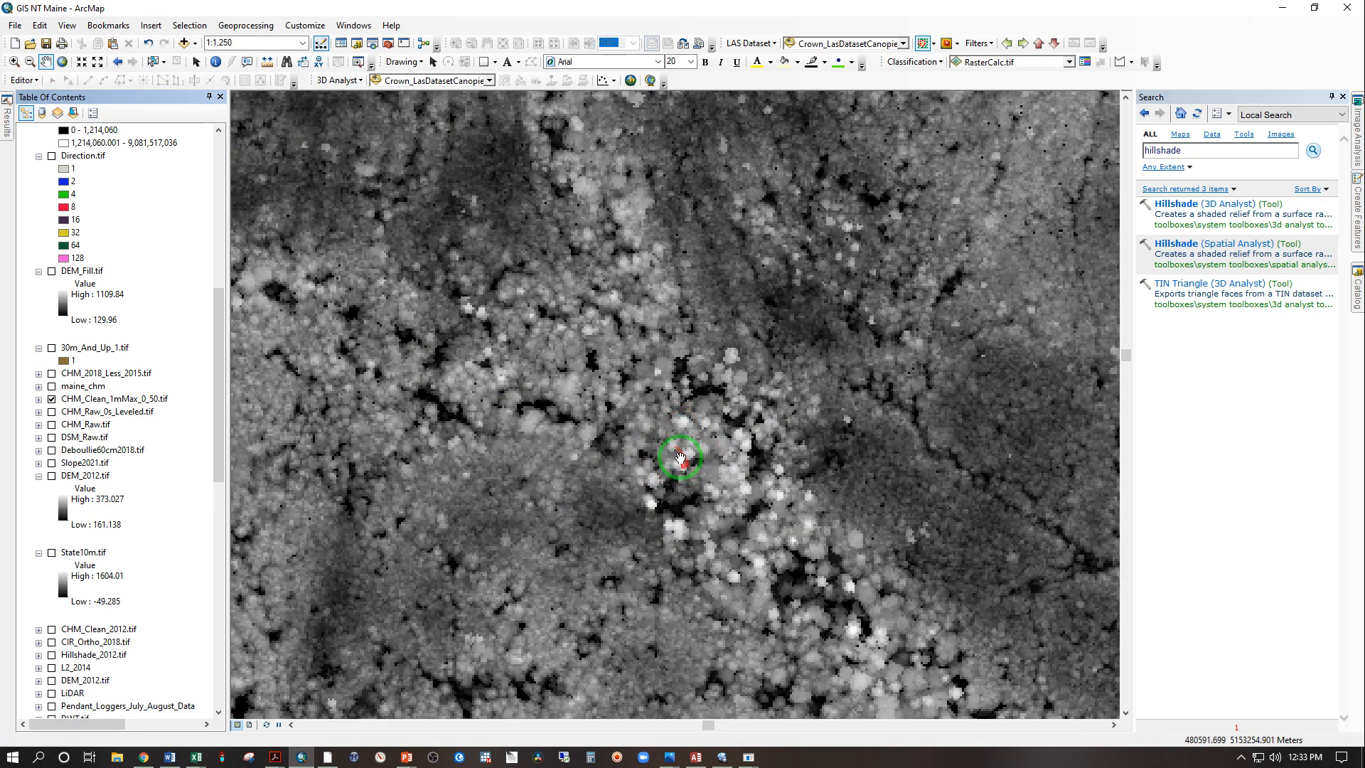
scroll(683, 452, "up", 3)
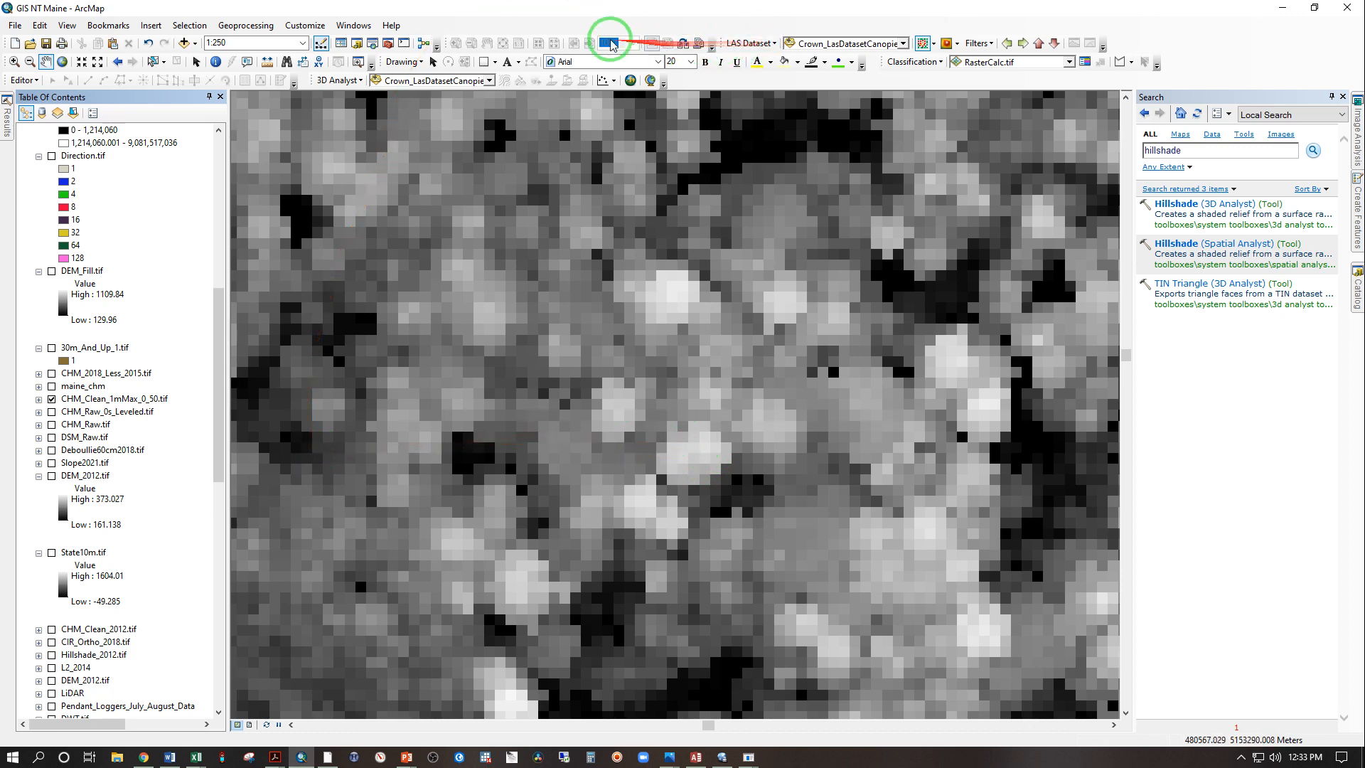
left_click(216, 61)
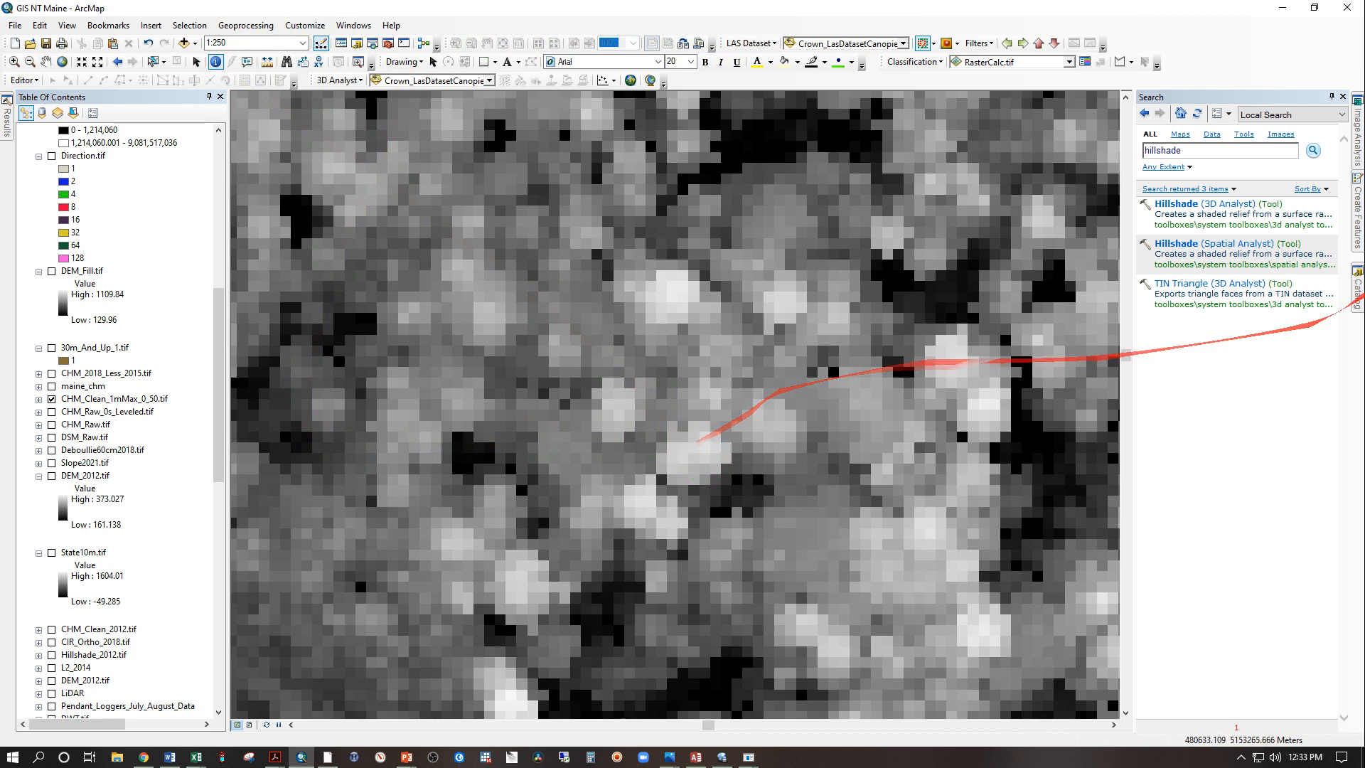
left_click(981, 104)
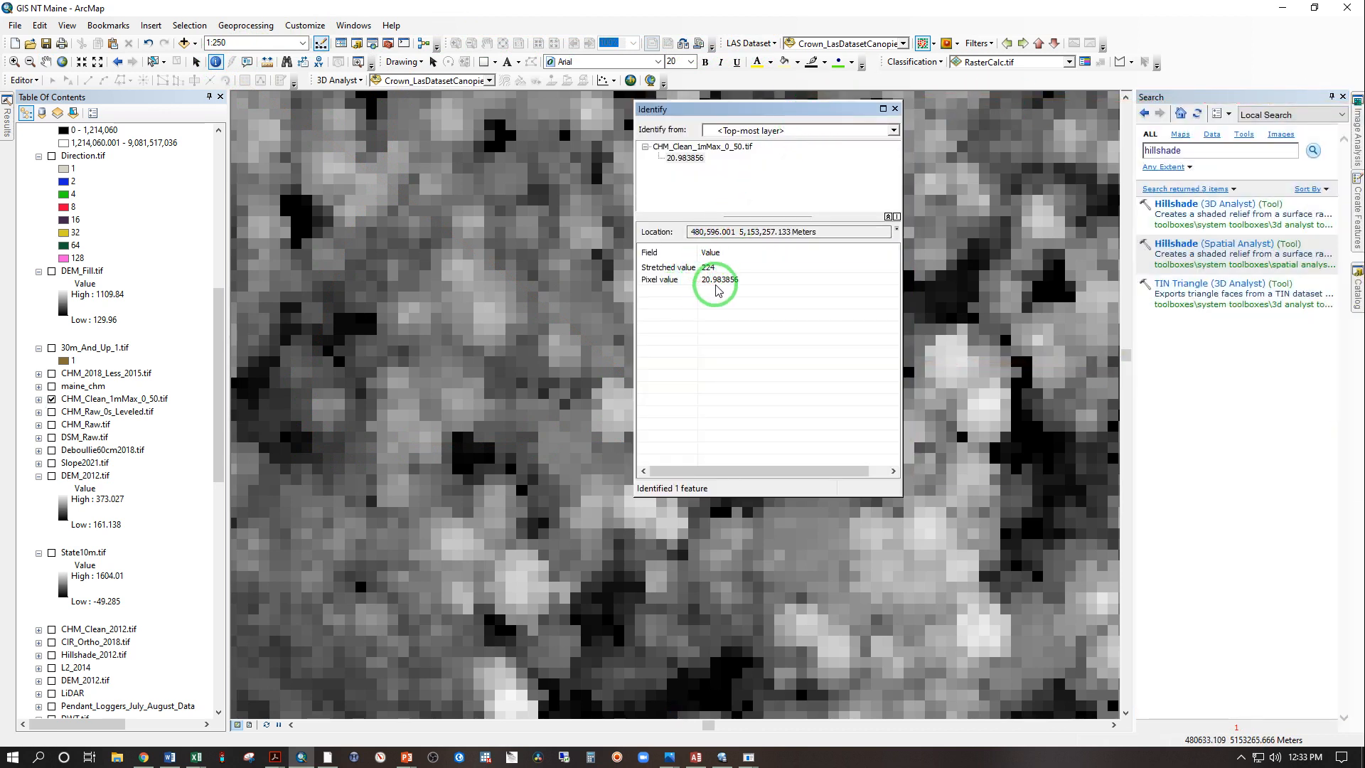
left_click(895, 109)
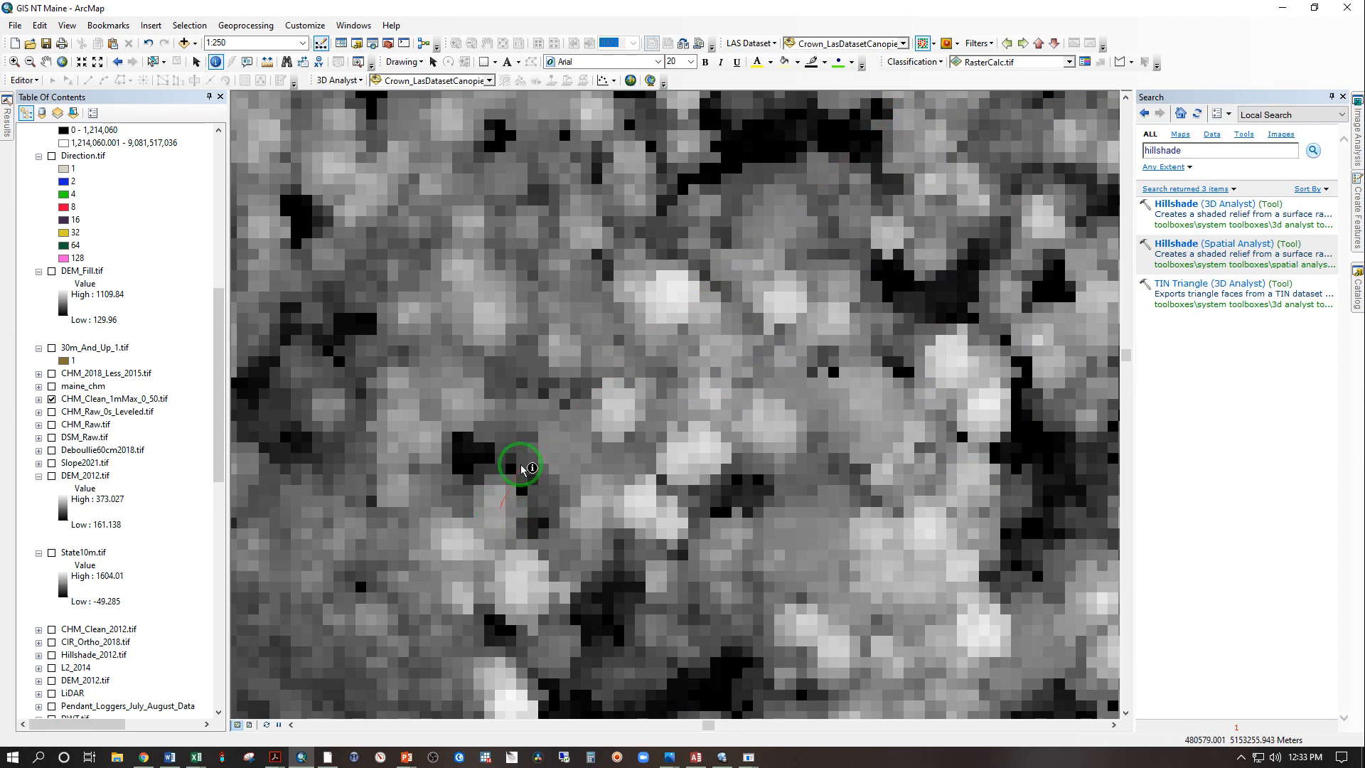
Step: Switch the symbology of CHM_Clean_1mMax_0_50.tif to Classified with 2 classes
scroll(492, 415, "up", 2)
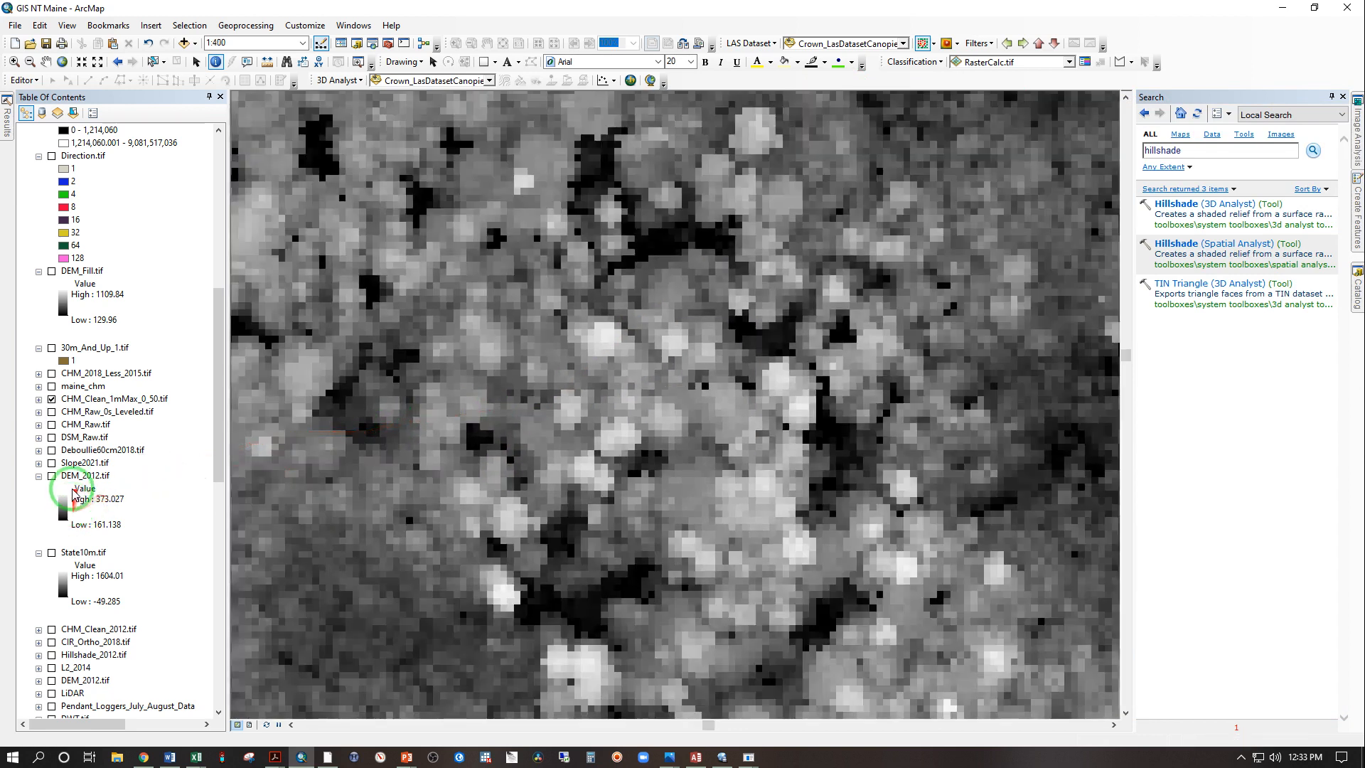
left_click(38, 398)
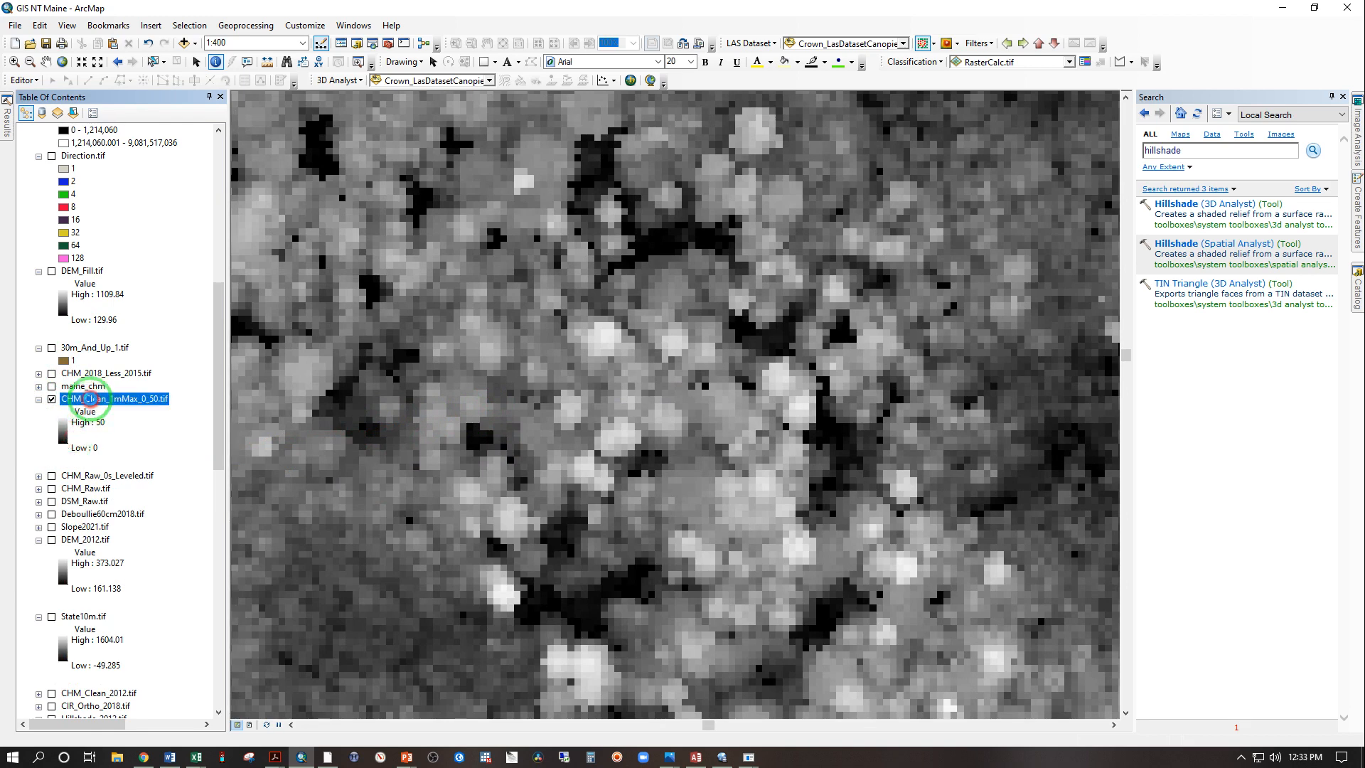
double_click(89, 399)
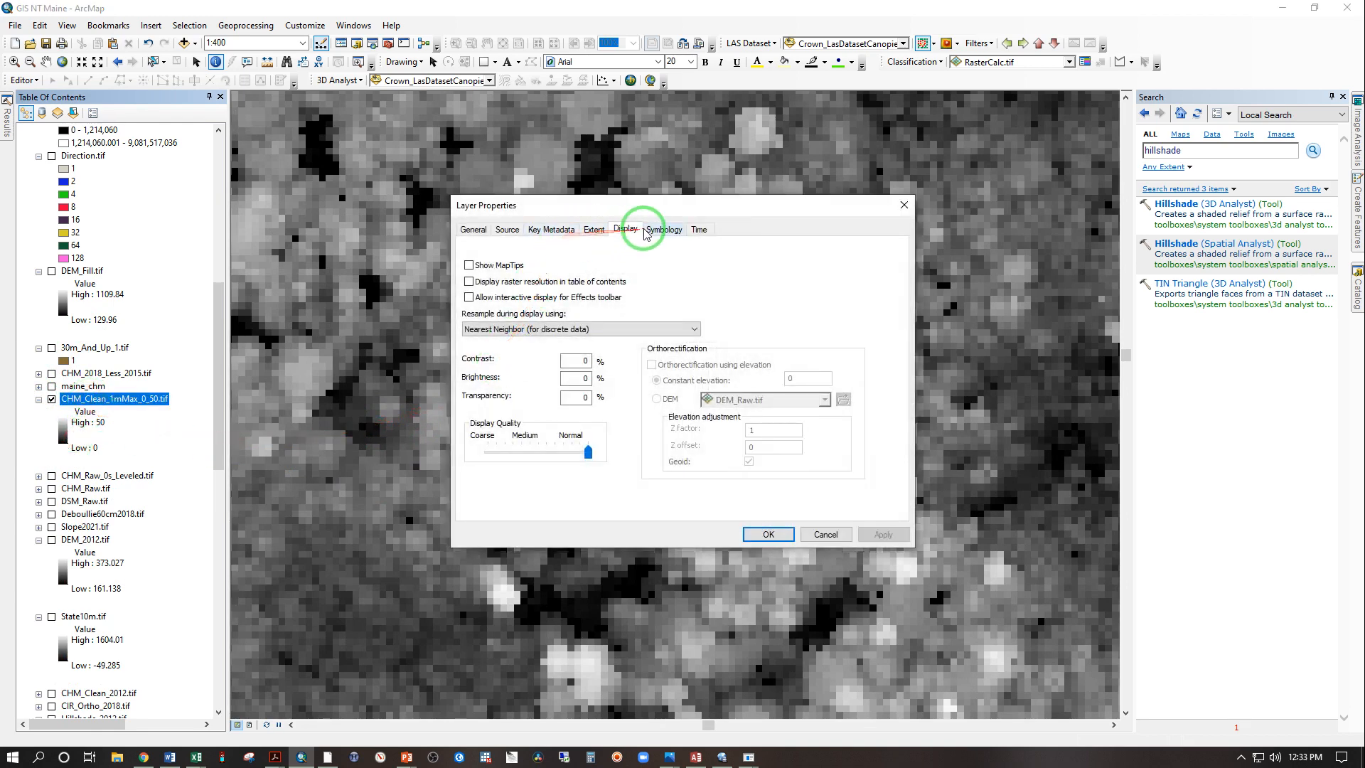
left_click(646, 231)
left_click(484, 279)
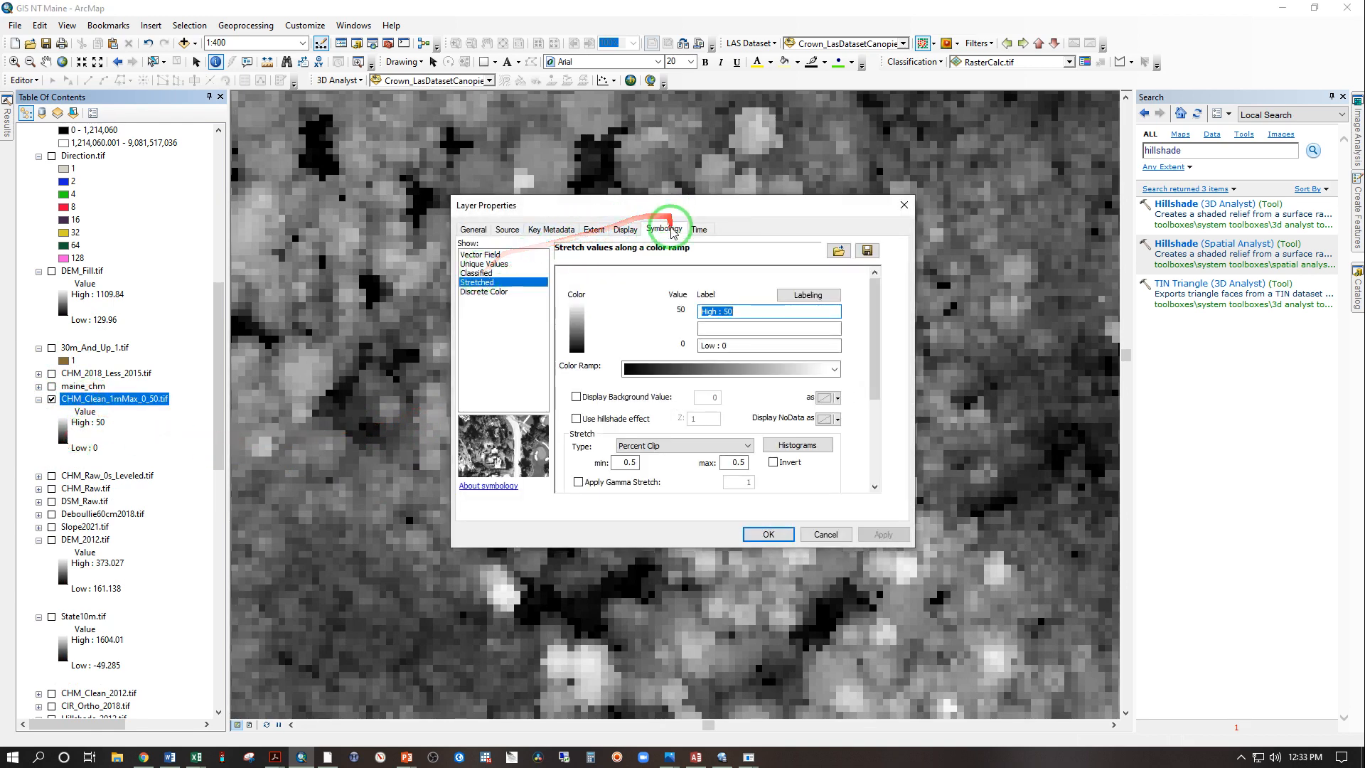
left_click(515, 273)
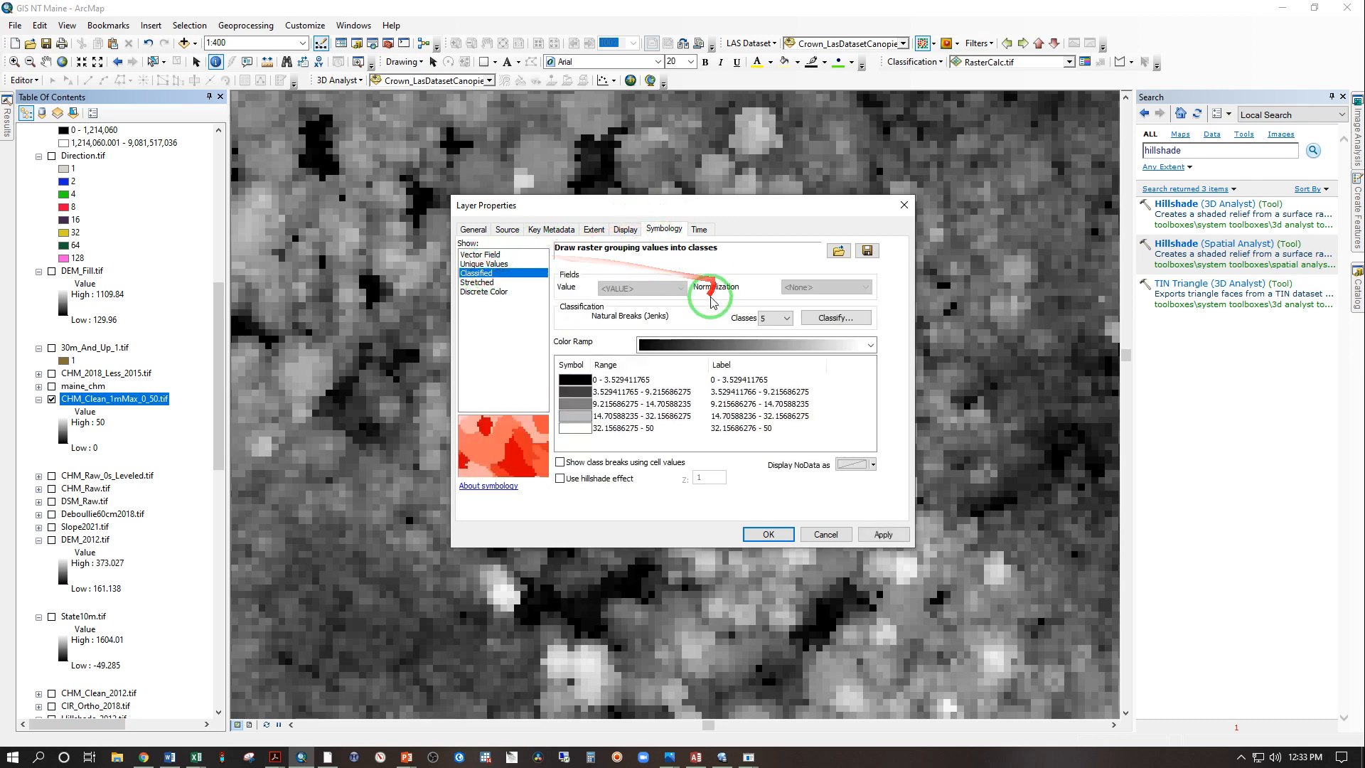
left_click(789, 319)
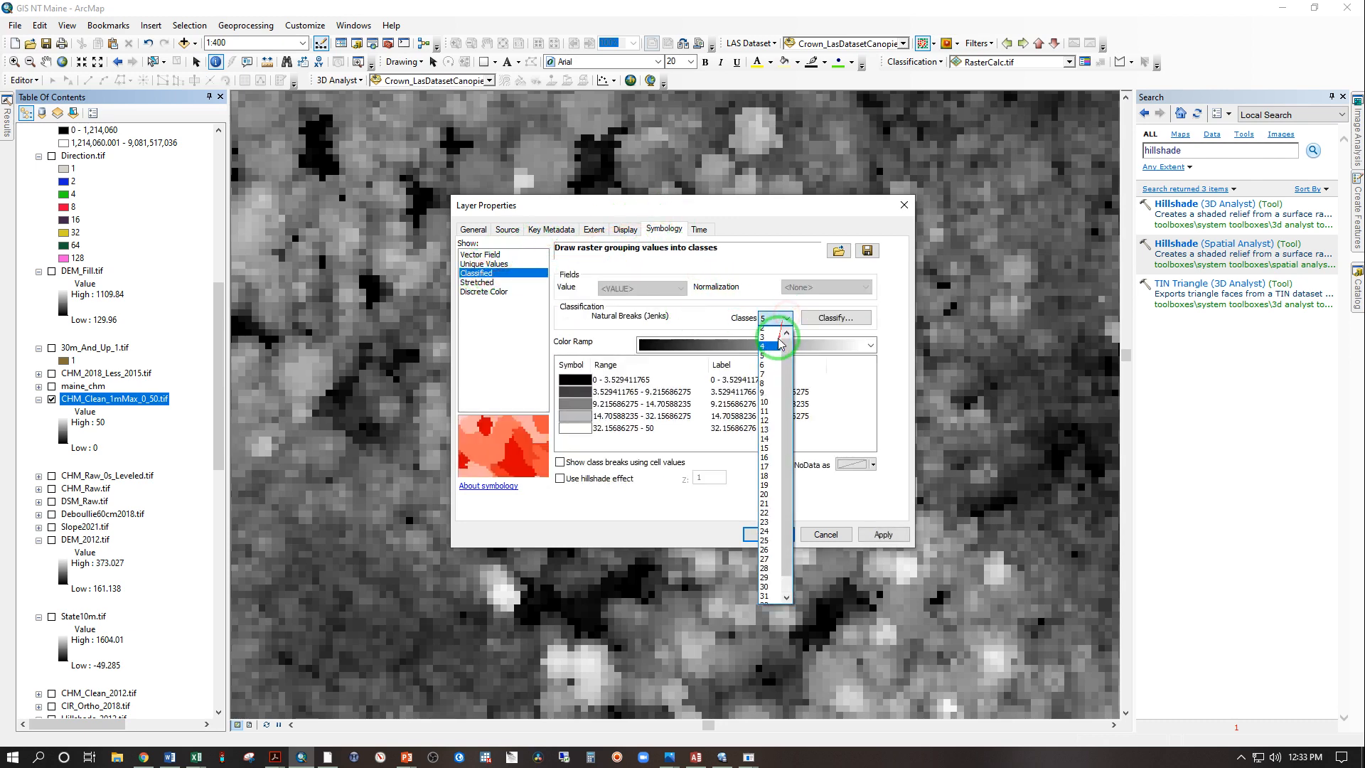
left_click(764, 338)
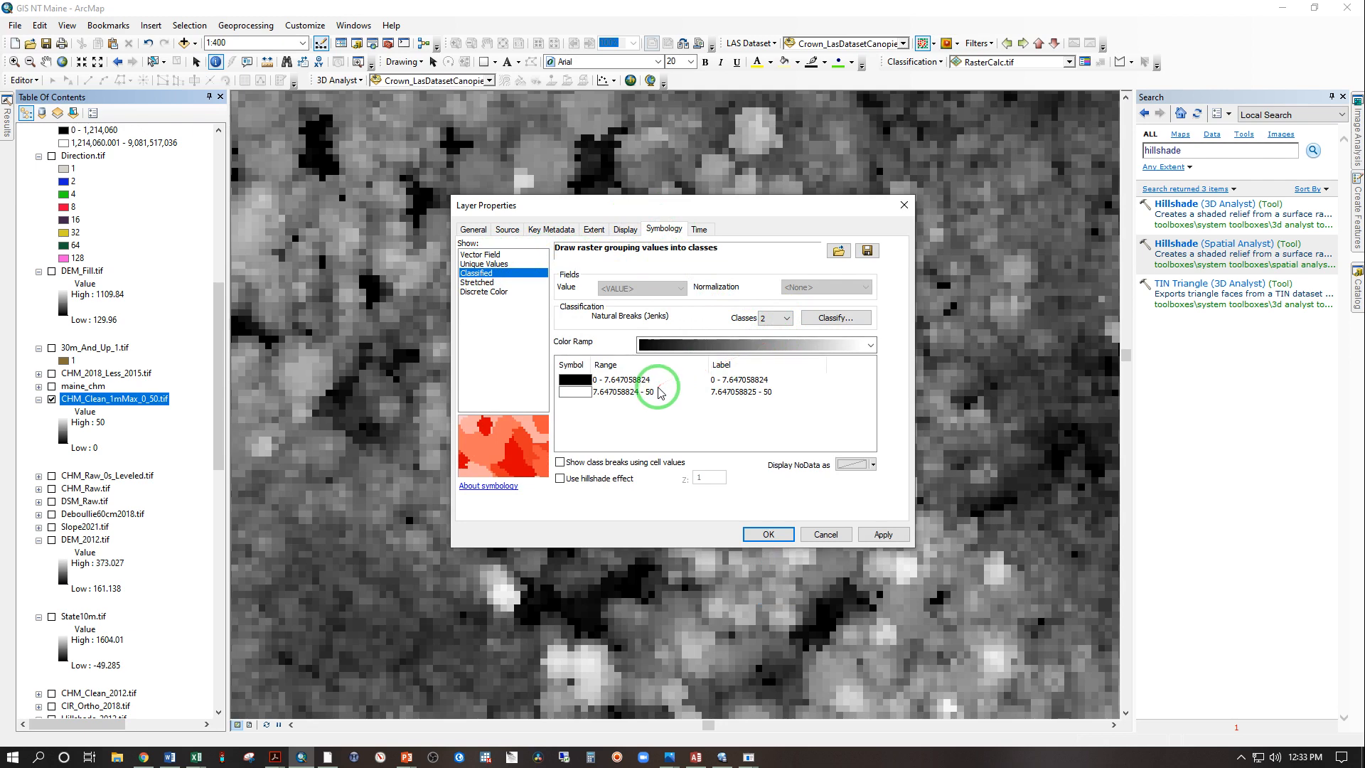
Step: Set the first class break to 20 so heights divide into 0–20 and 20–50, and apply the symbology
left_click(840, 317)
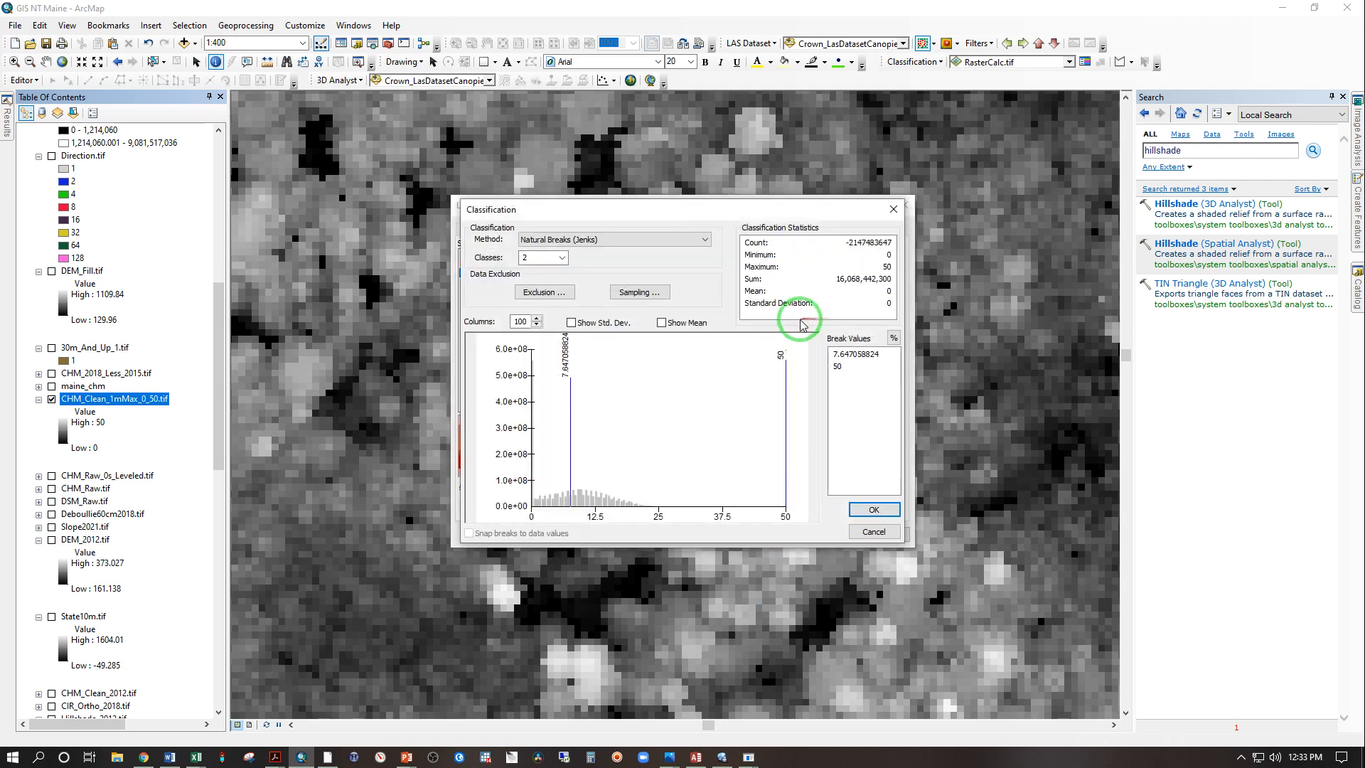
left_click(840, 356)
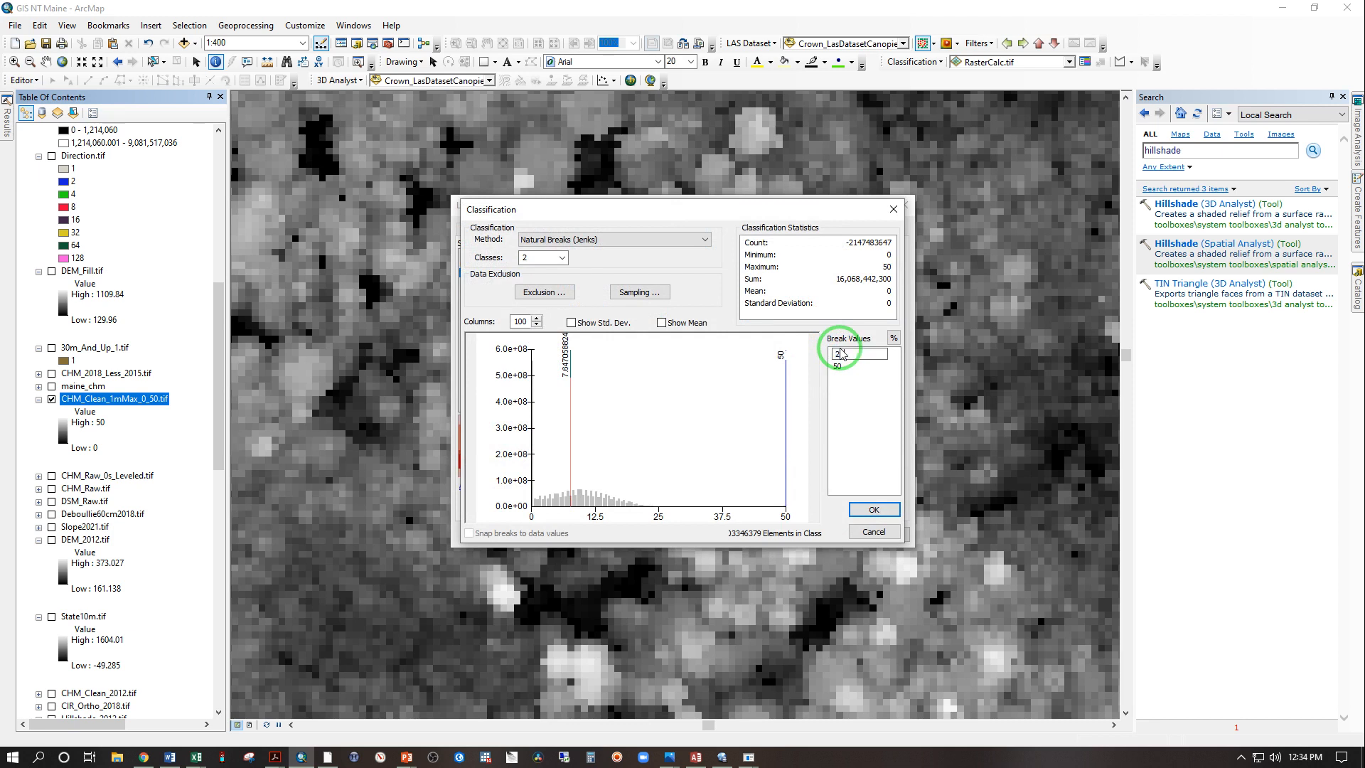
type("20")
key("Return")
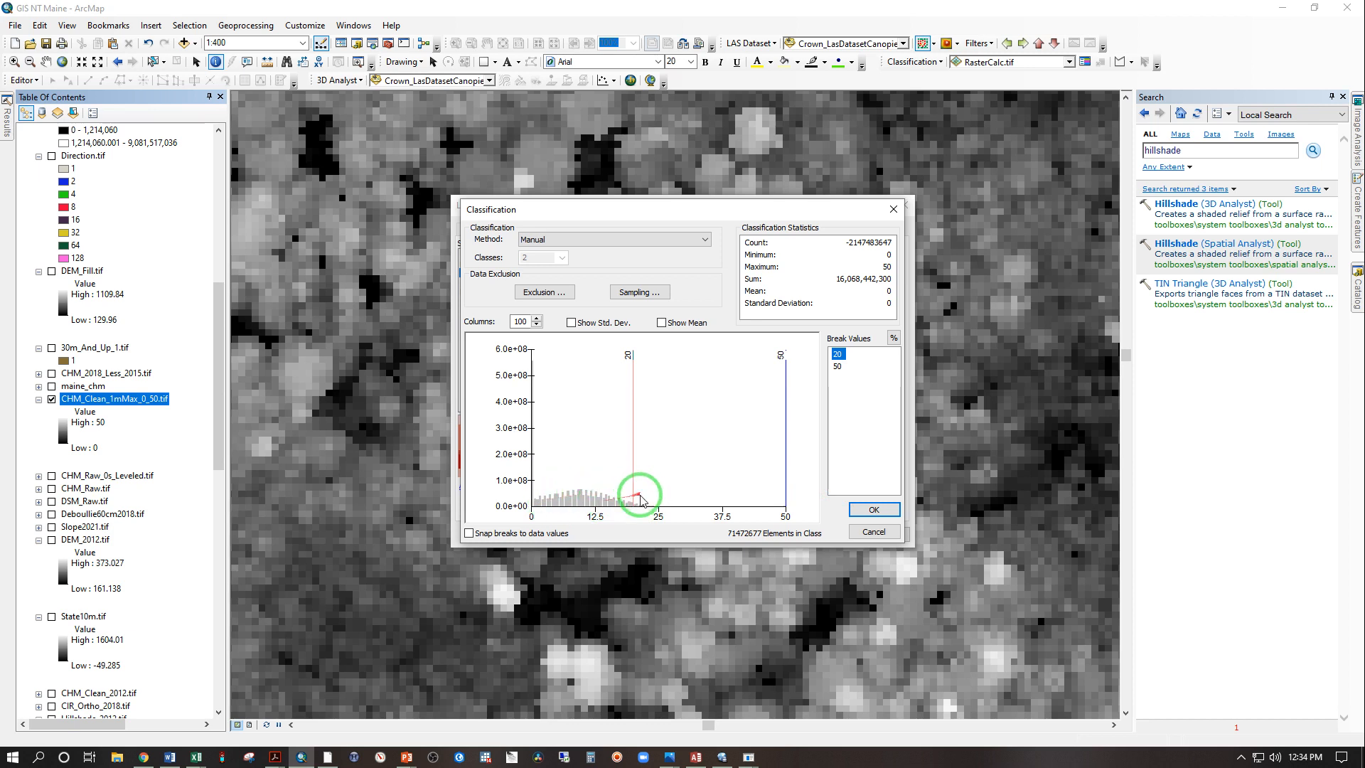
left_click(890, 509)
left_click(769, 535)
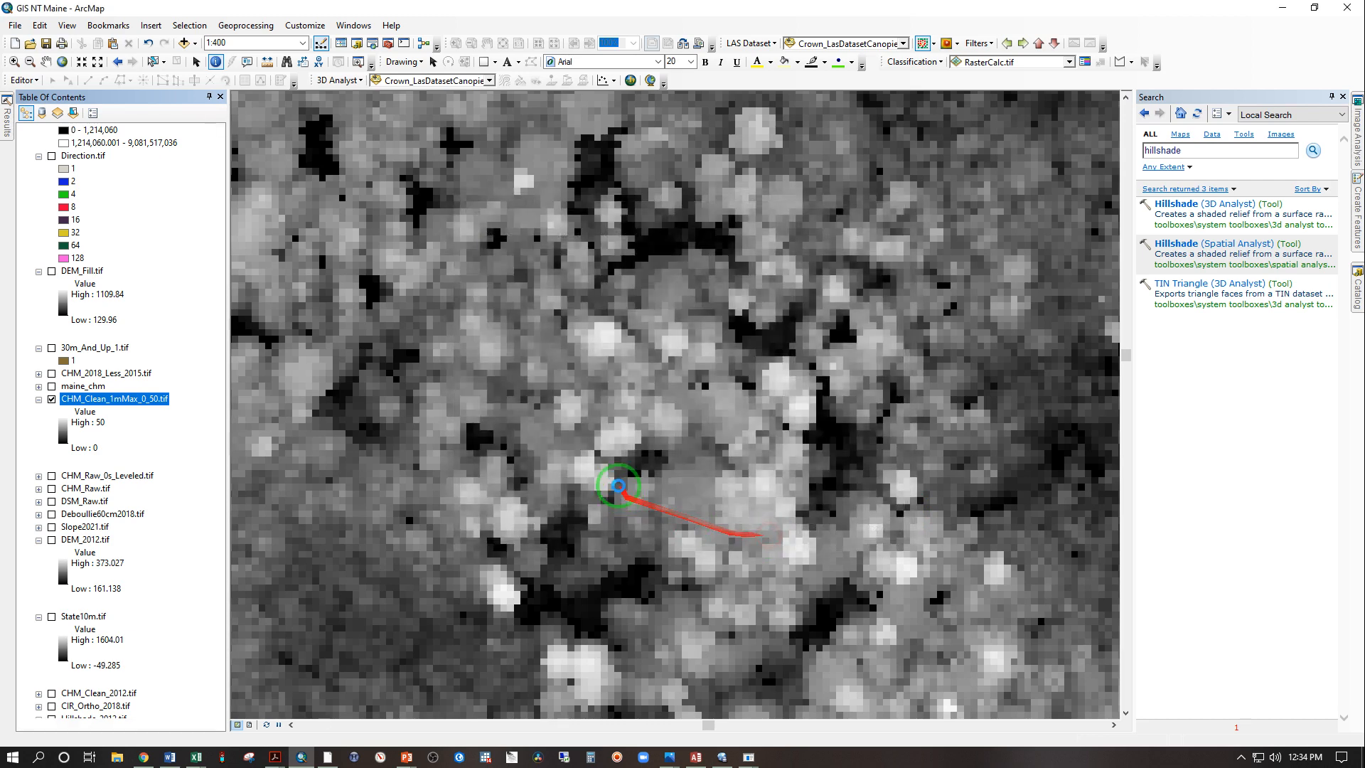
Step: Increase the classified symbology of CHM_Clean_1mMax_0_50.tif to 3 classes
scroll(600, 364, "up", 2)
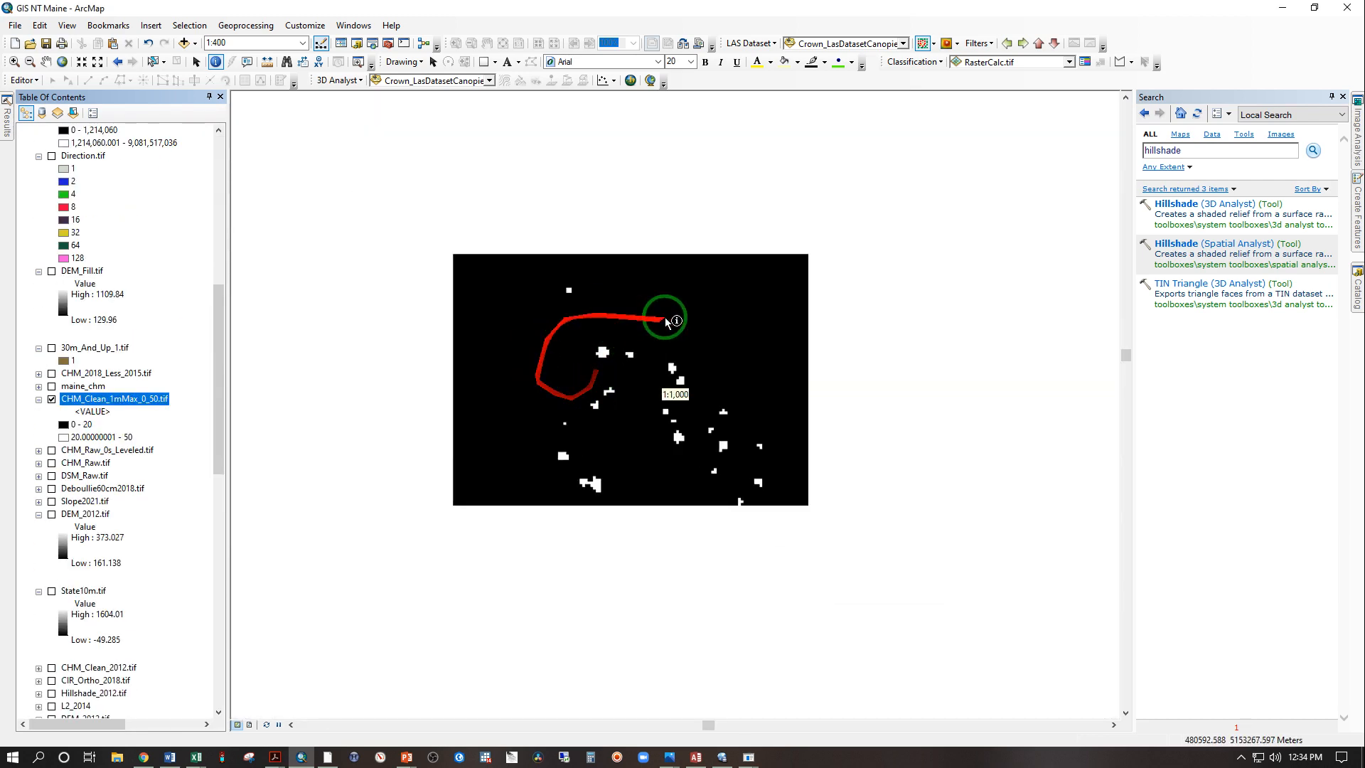
scroll(712, 451, "up", 1)
scroll(704, 454, "up", 3)
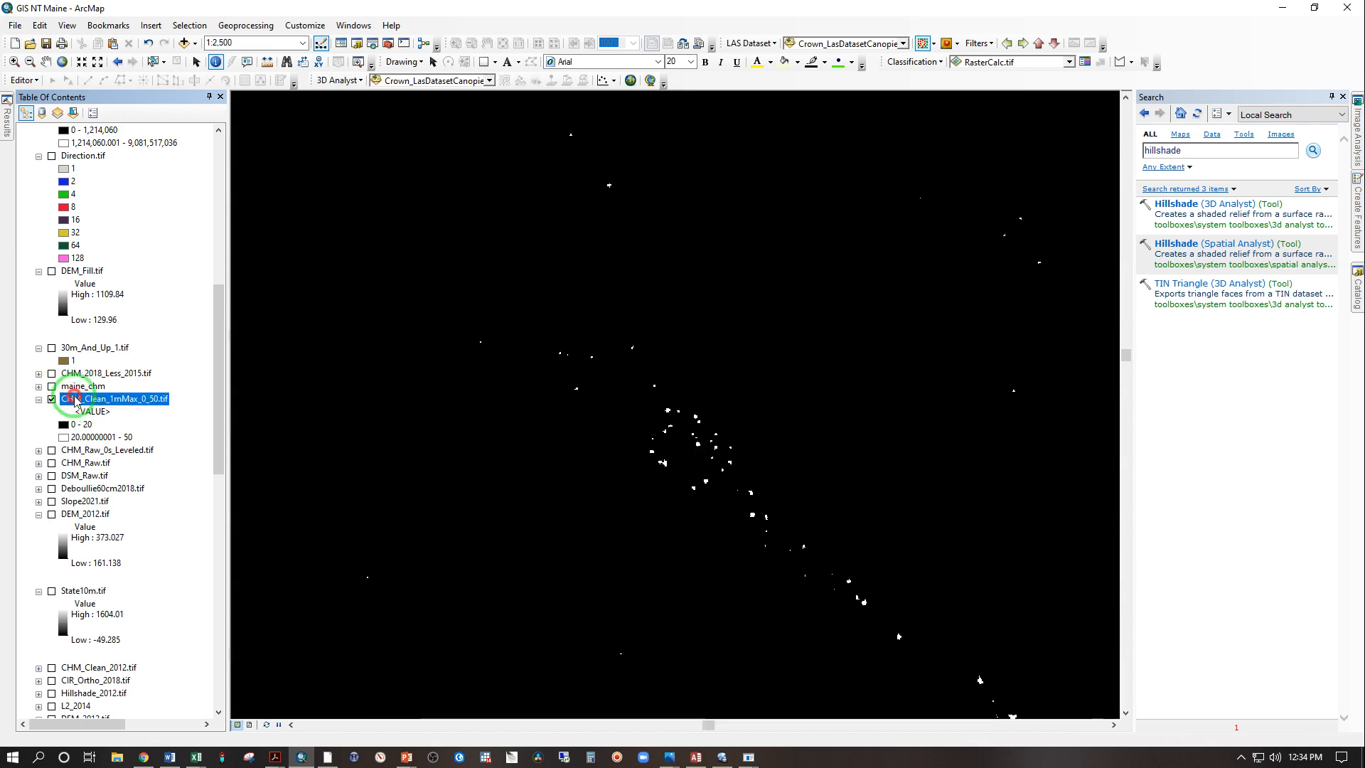
double_click(74, 400)
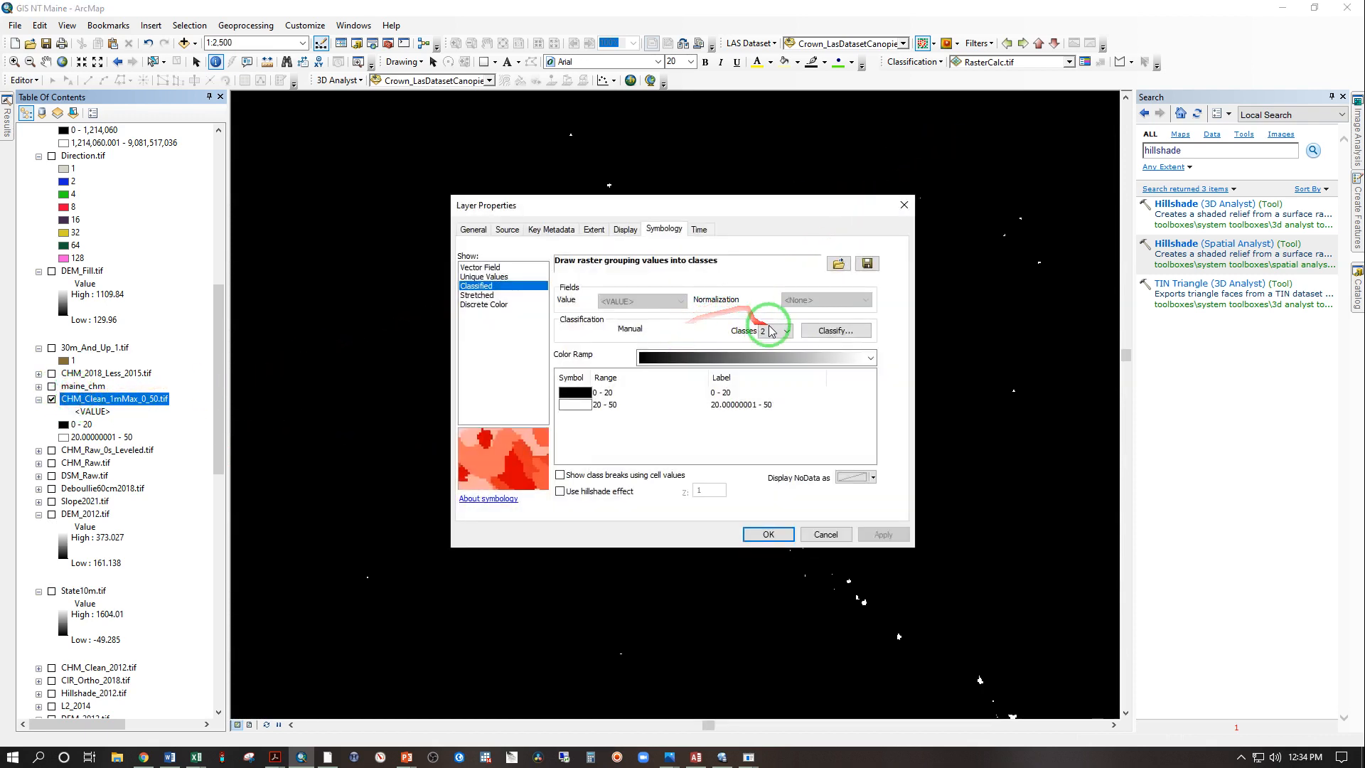
left_click(769, 331)
left_click(771, 355)
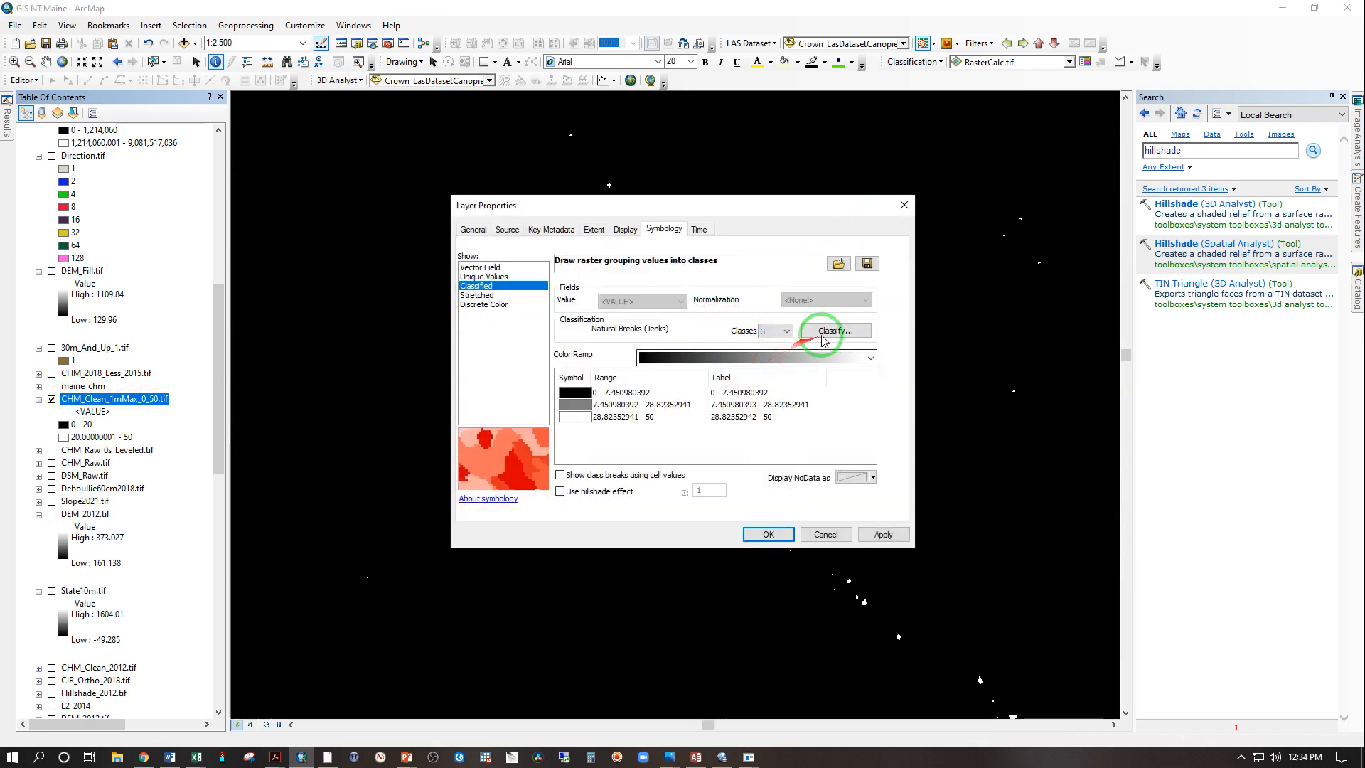
Step: Set the class breaks to 15 and 20, keeping 50 as the upper limit, and apply the symbology to the layer
left_click(822, 331)
left_click(847, 367)
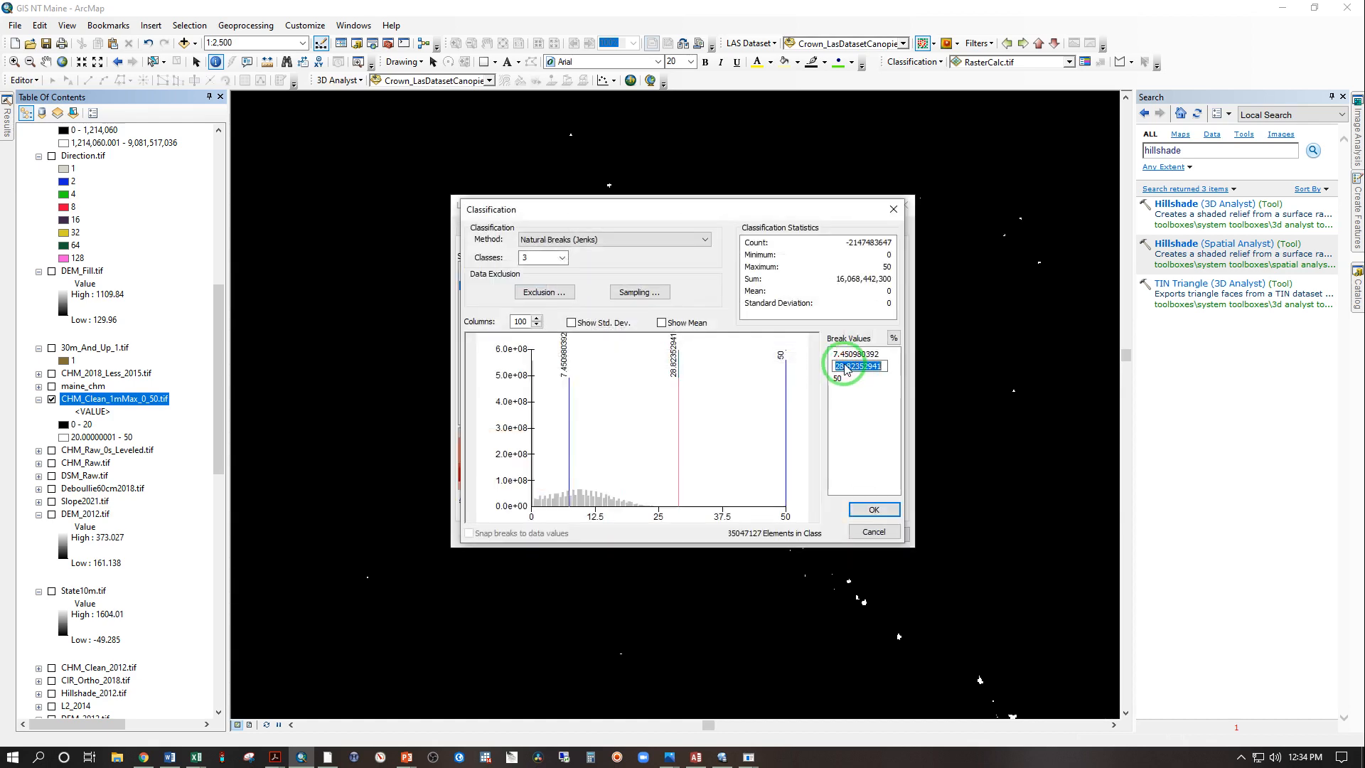
type("20")
left_click(839, 354)
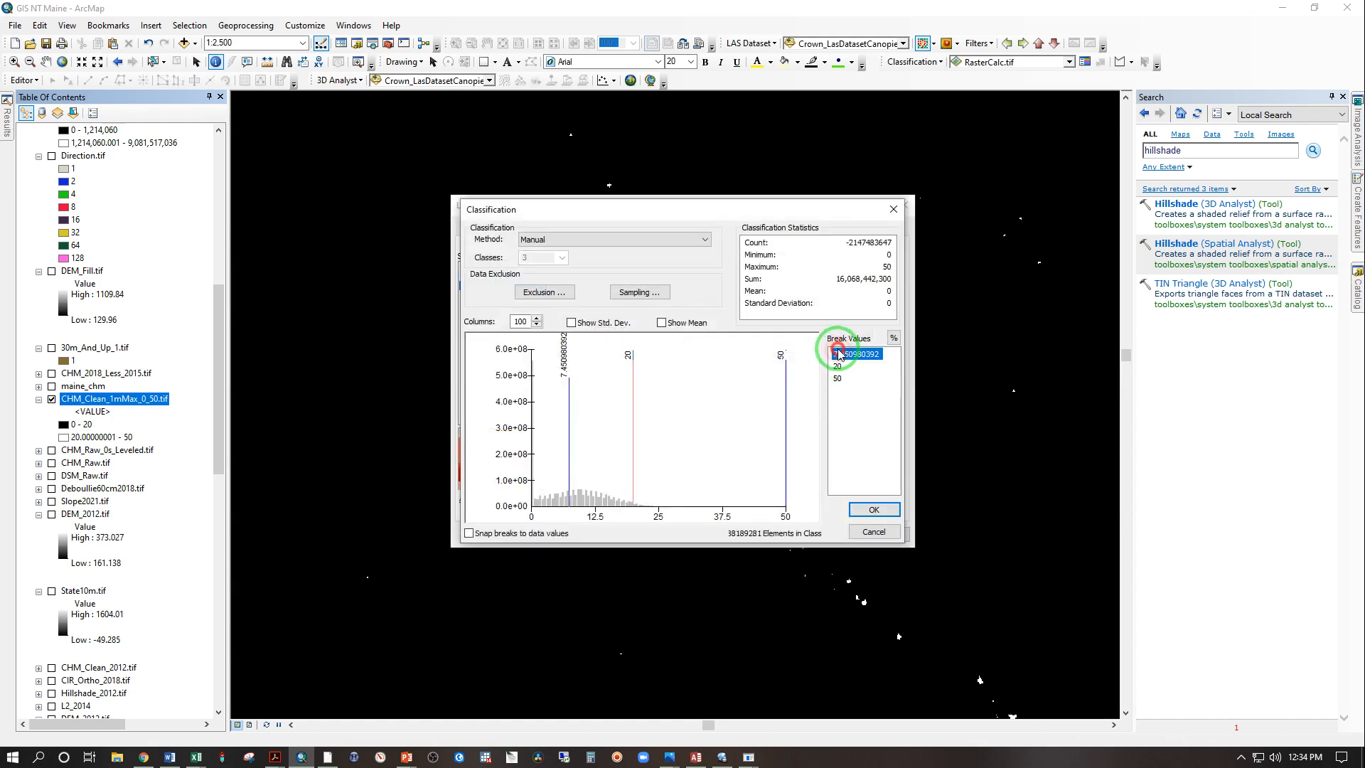
left_click(863, 514)
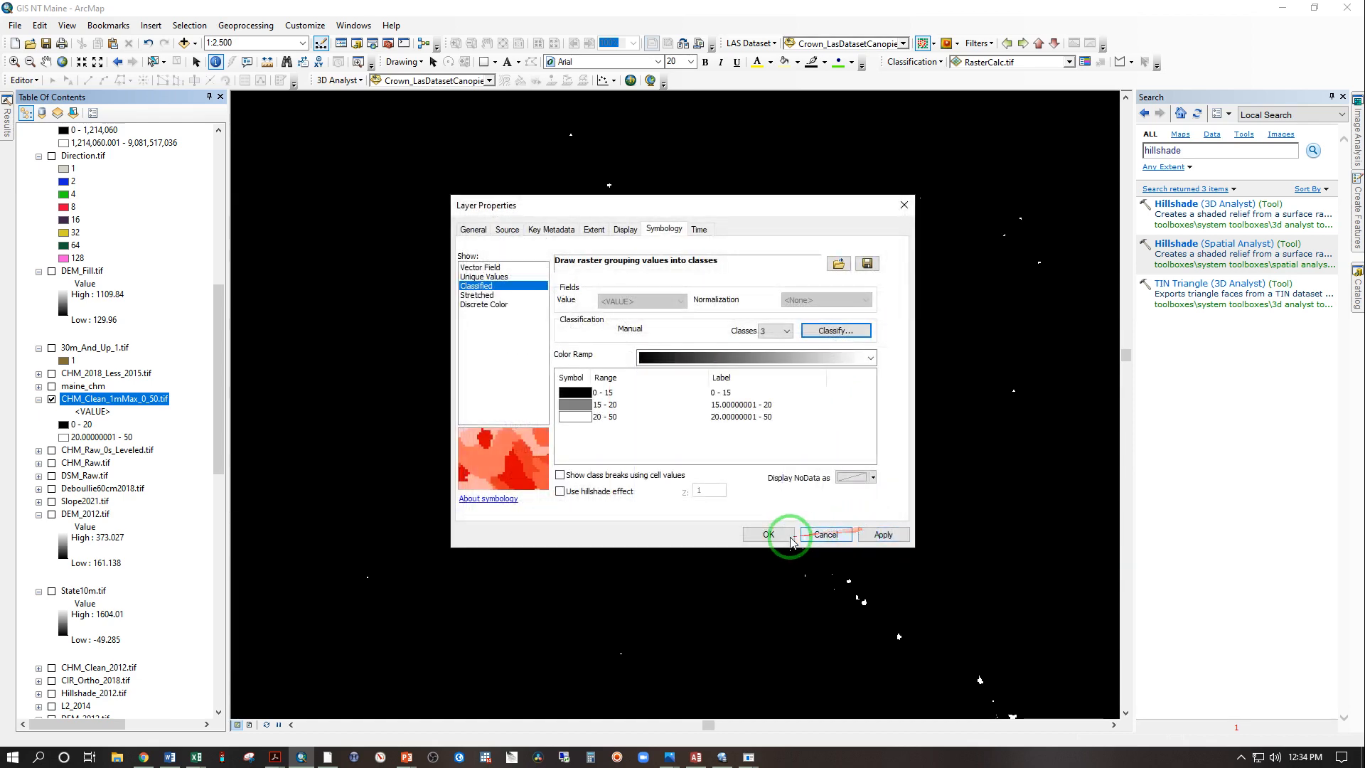
left_click(768, 534)
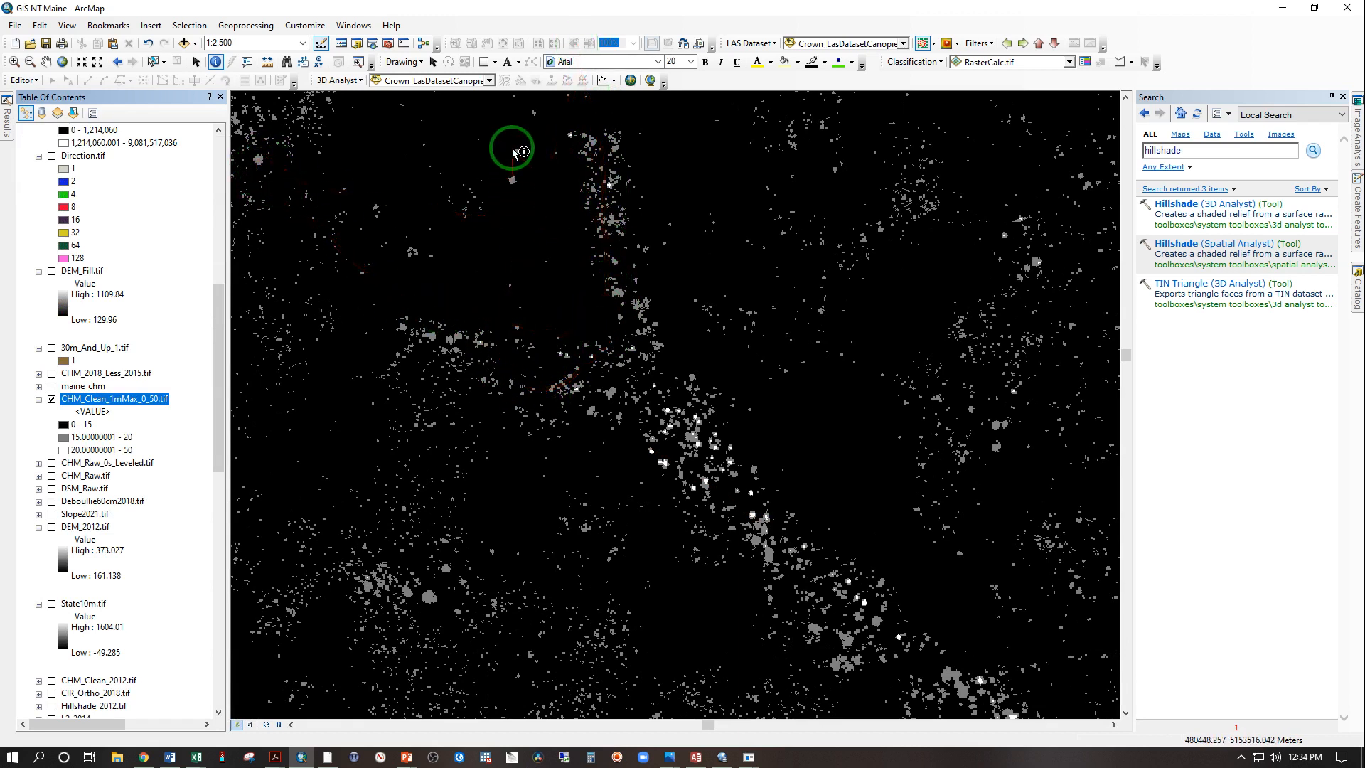
Step: Switch CHM_Clean_1mMax_0_50.tif to Stretched symbology with the cyan-blue-magenta color ramp
scroll(741, 336, "up", 4)
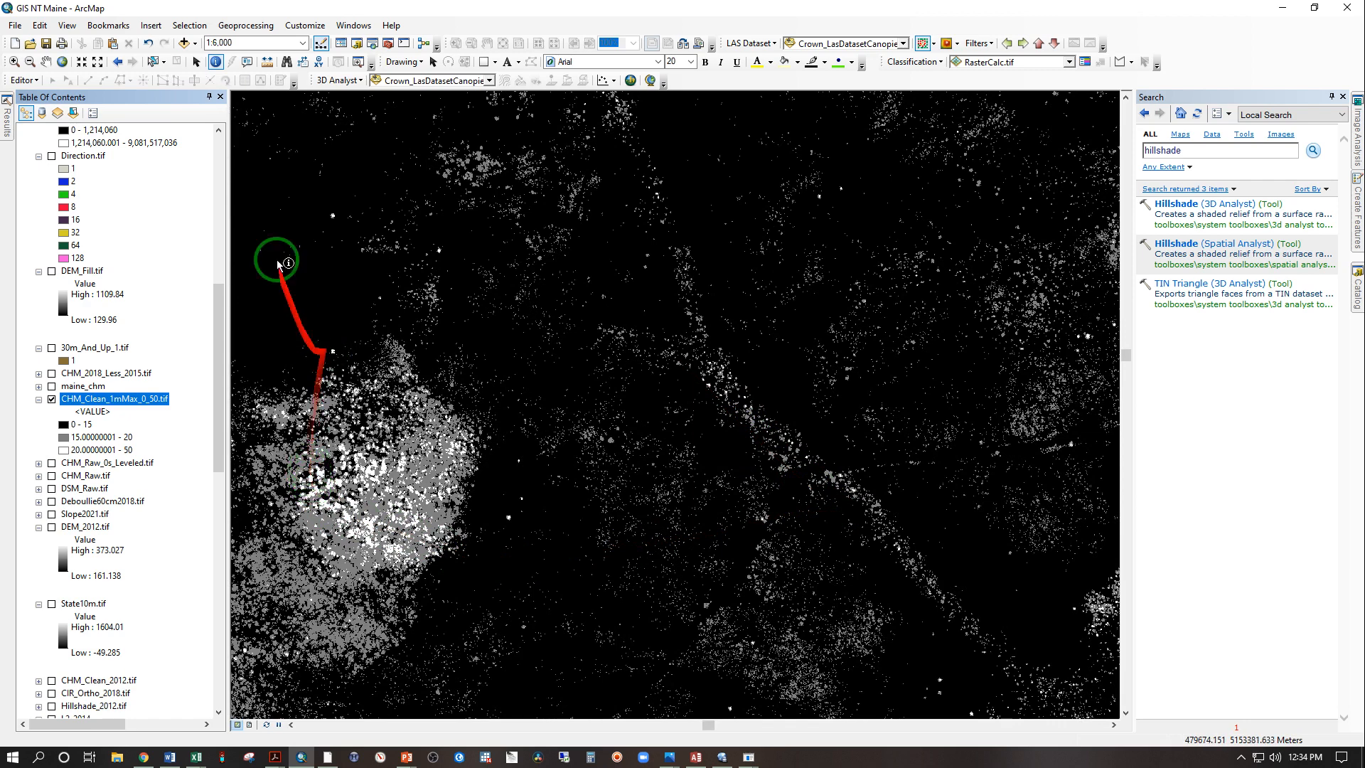
left_click(46, 64)
left_click_drag(489, 513, 734, 416)
scroll(565, 418, "down", 1)
left_click(106, 404)
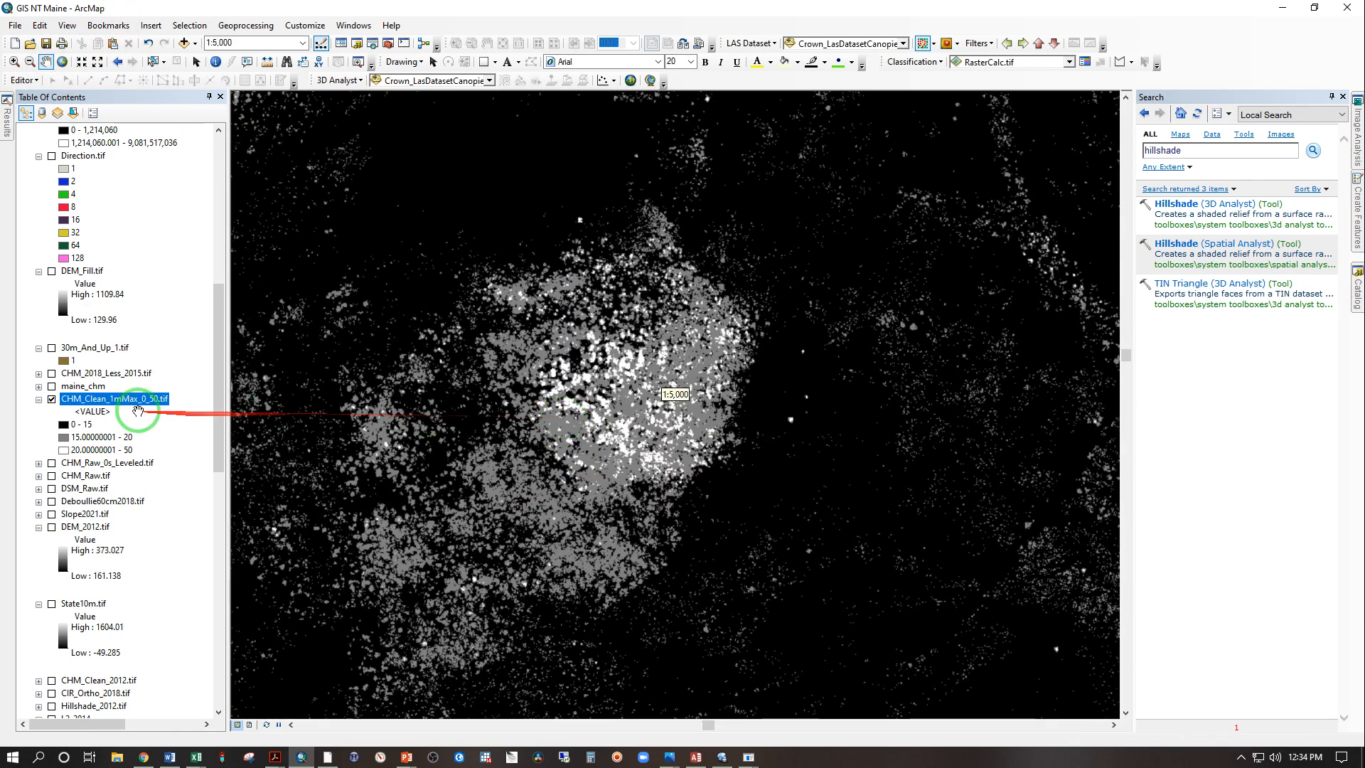
double_click(106, 403)
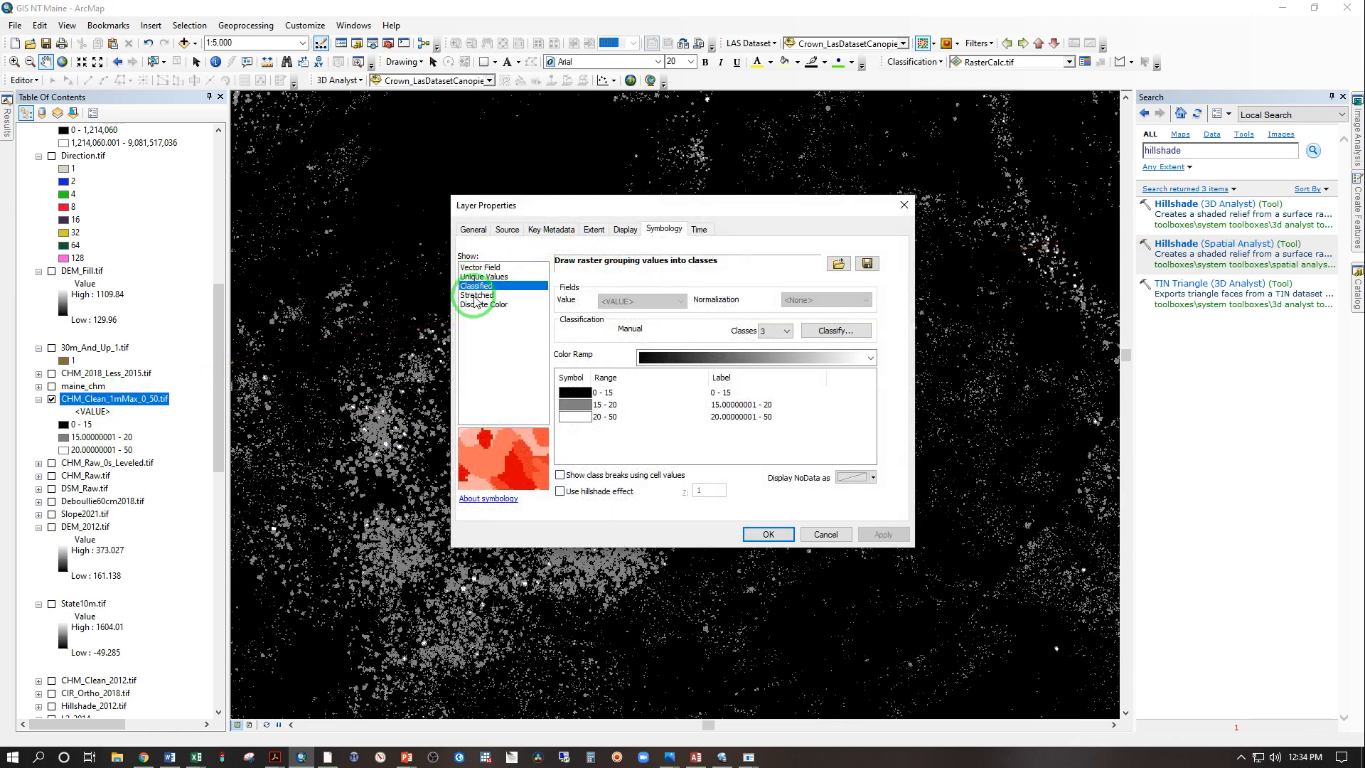
left_click(475, 295)
left_click(839, 383)
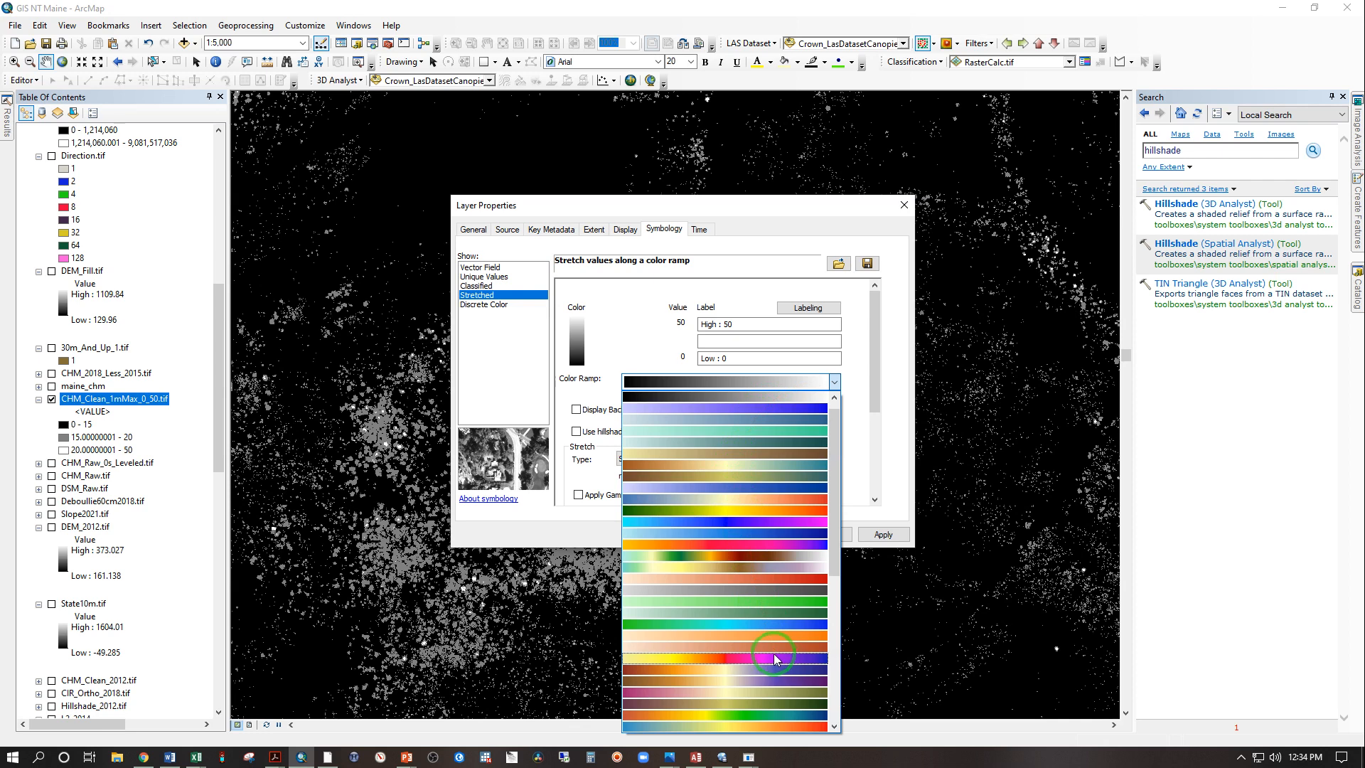
left_click(771, 522)
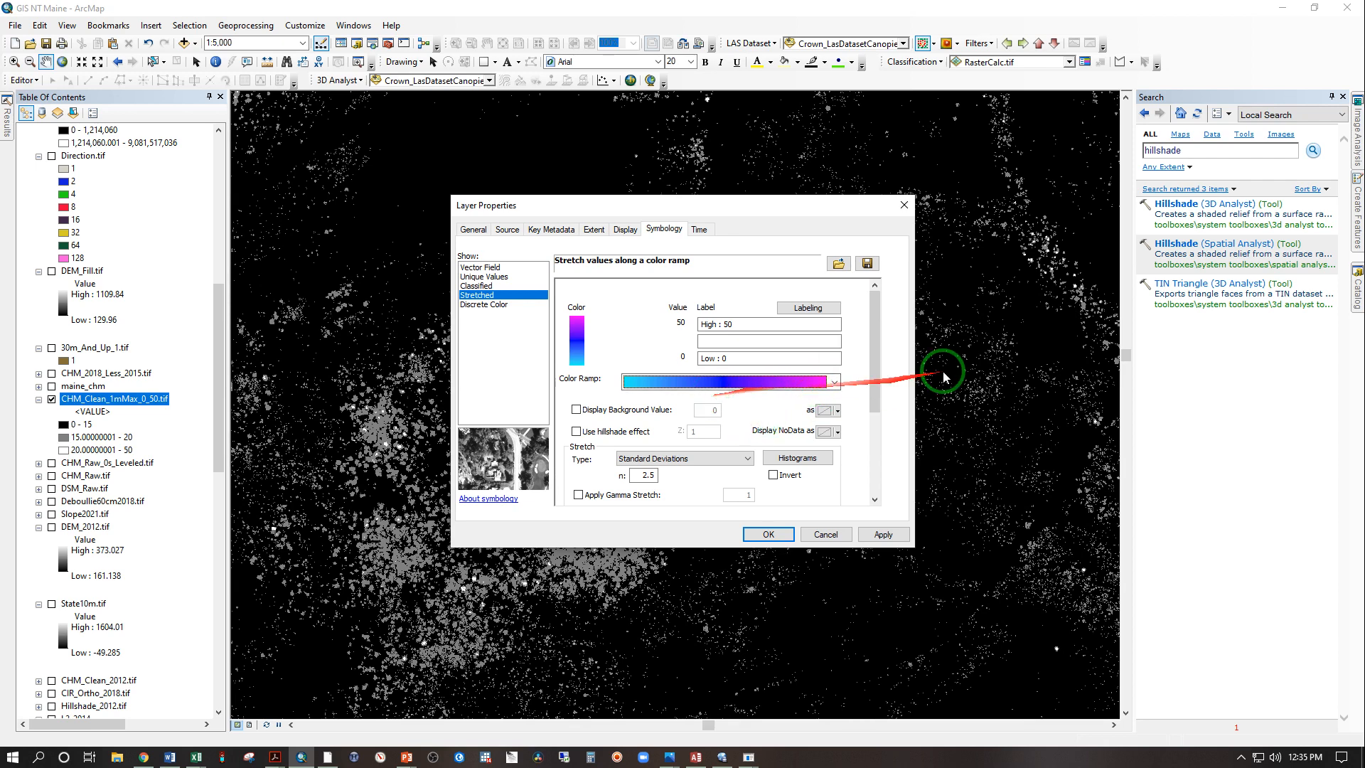
Step: Keep the stretch statistics on From Each Raster Dataset and apply the stretched symbology to the canopy height layer
left_click_drag(878, 354, 853, 427)
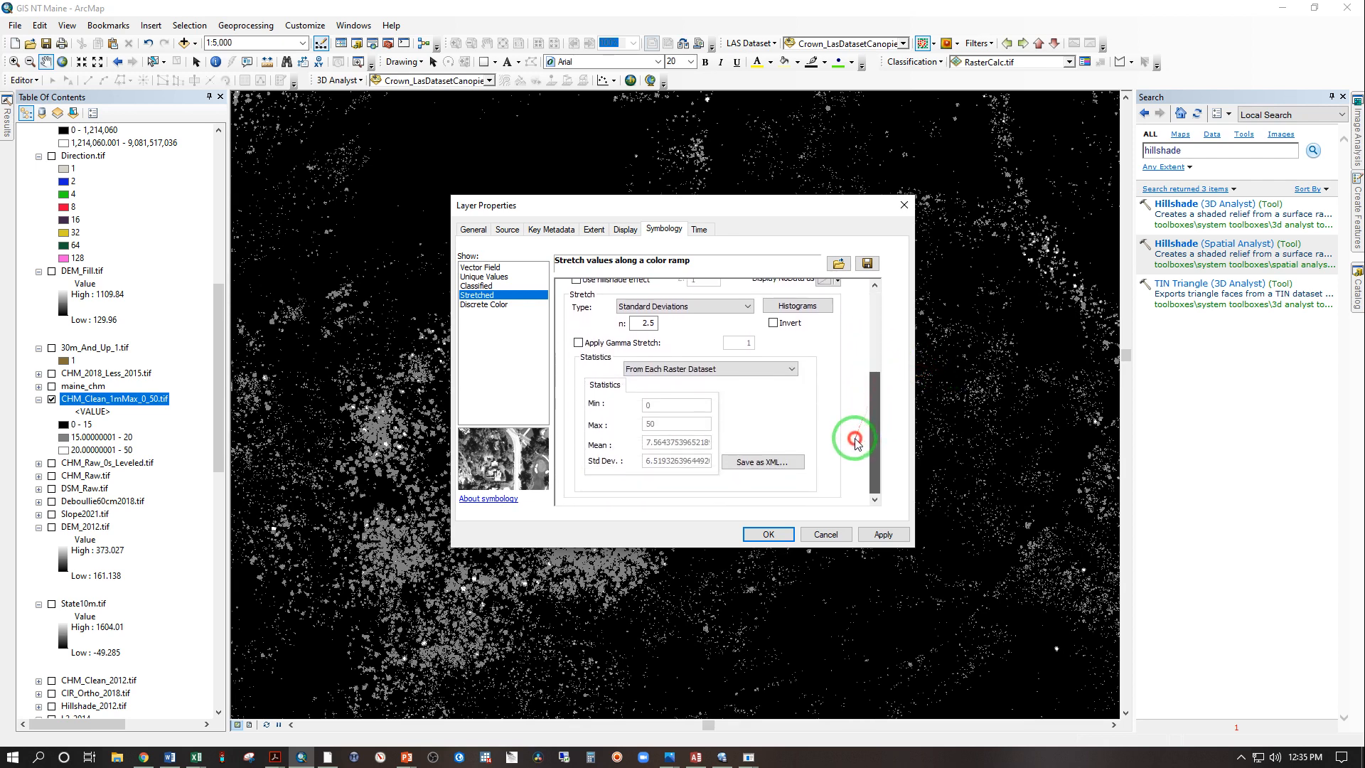
left_click(700, 370)
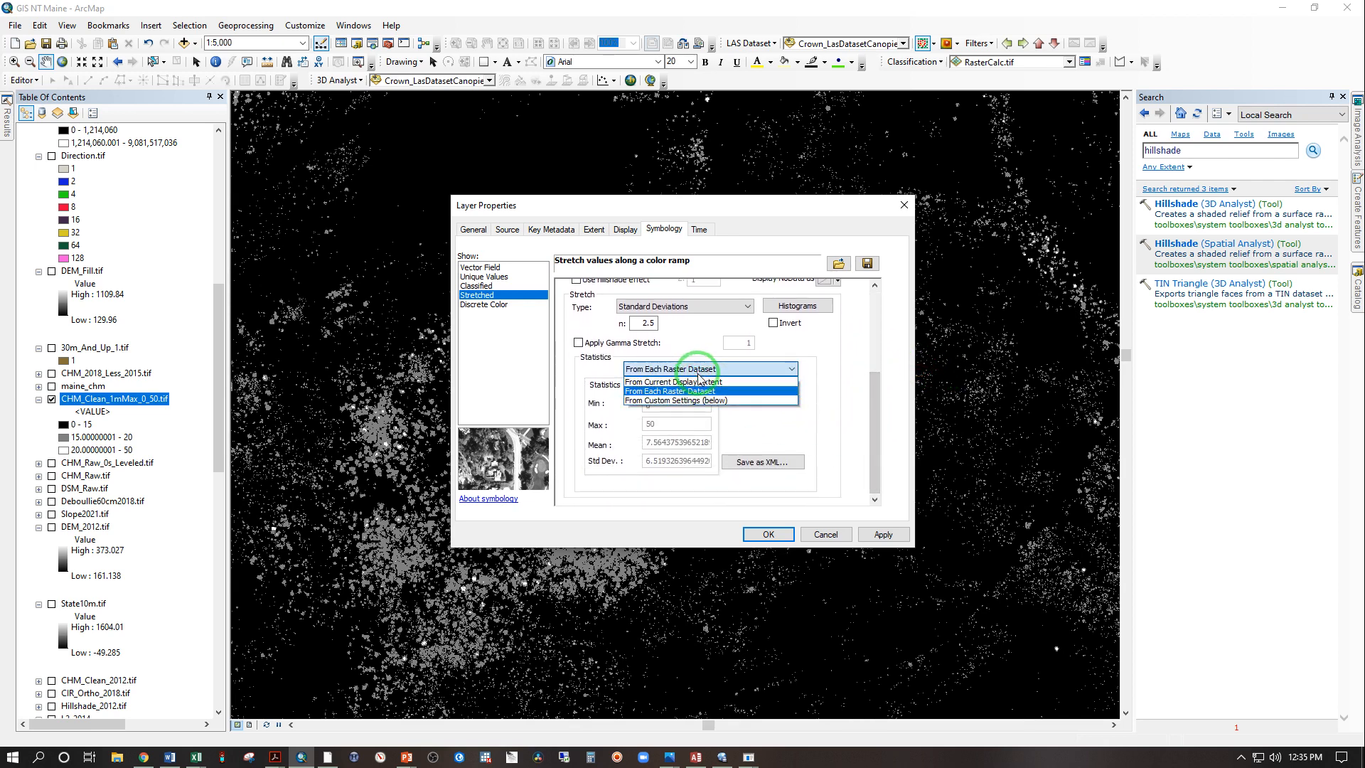
left_click(691, 383)
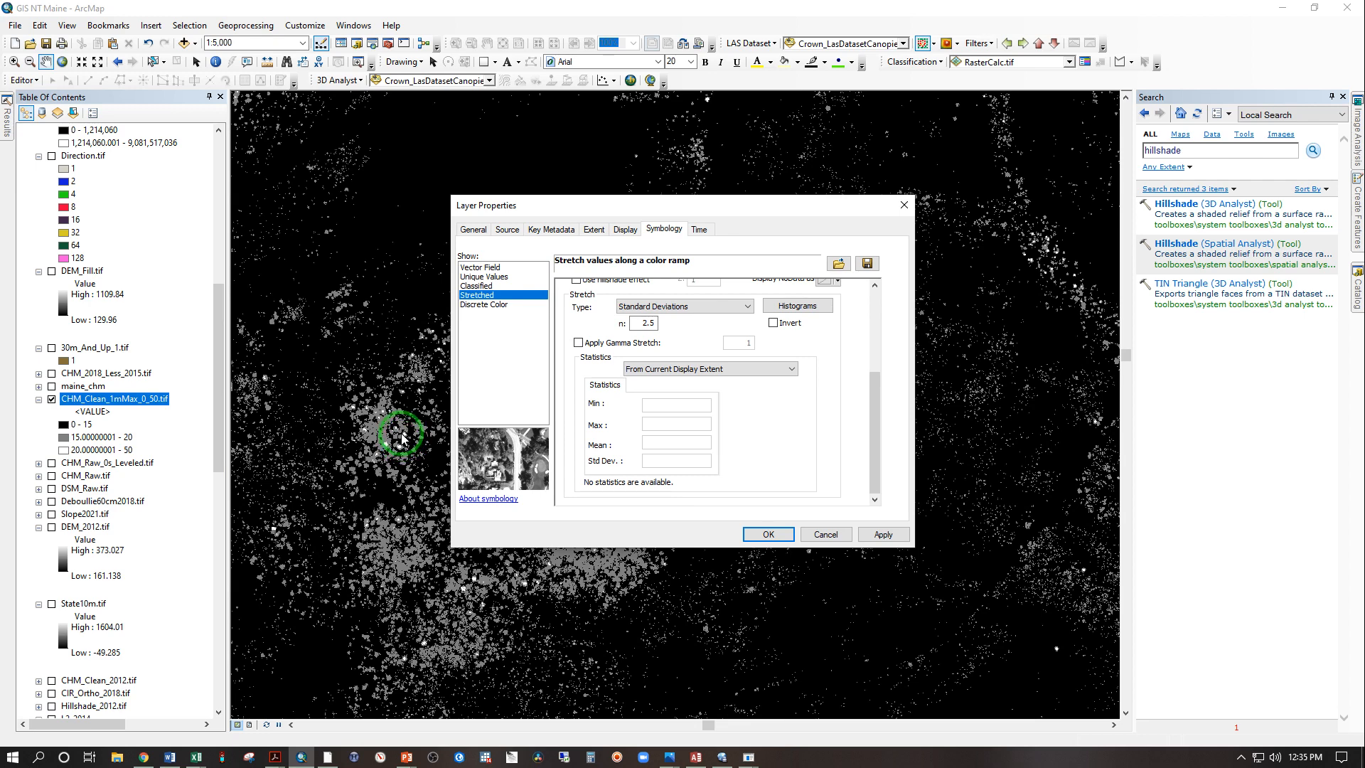
left_click(747, 366)
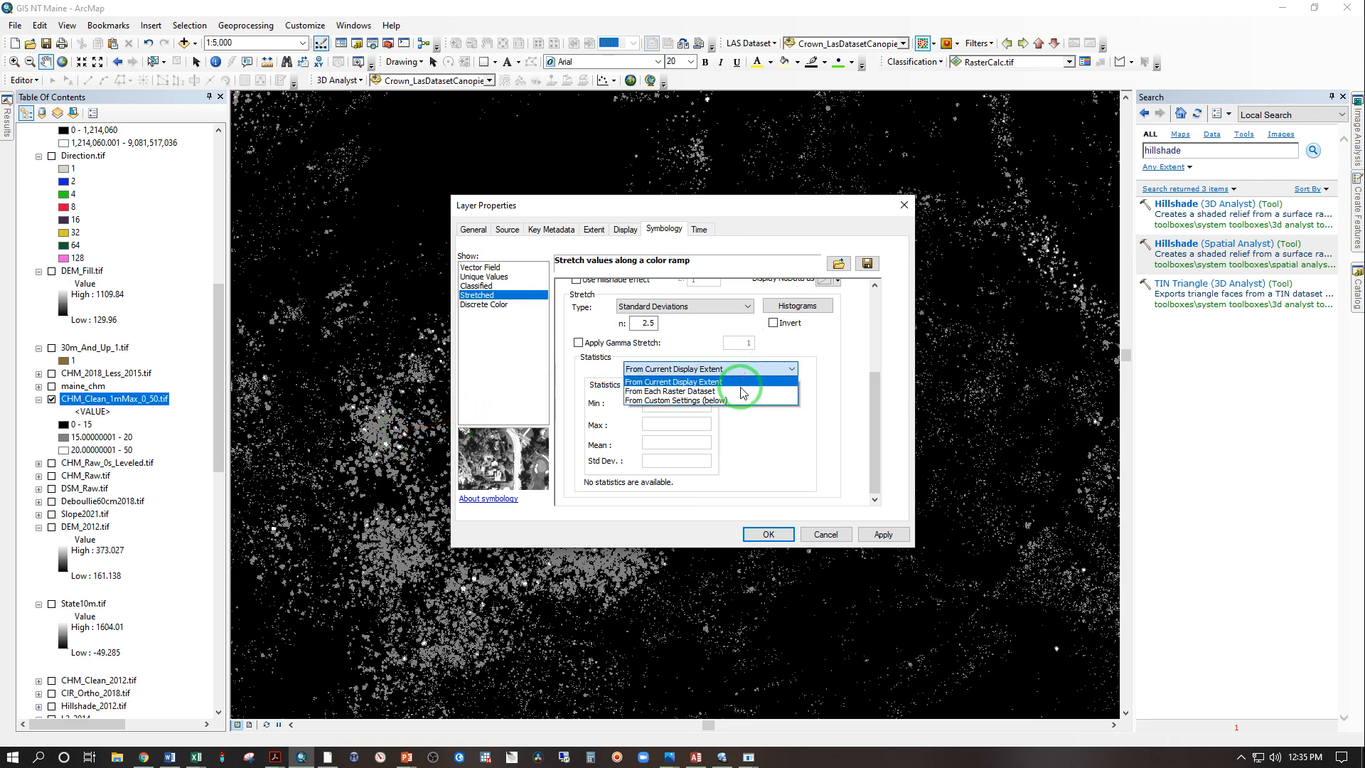
left_click(739, 392)
left_click(882, 533)
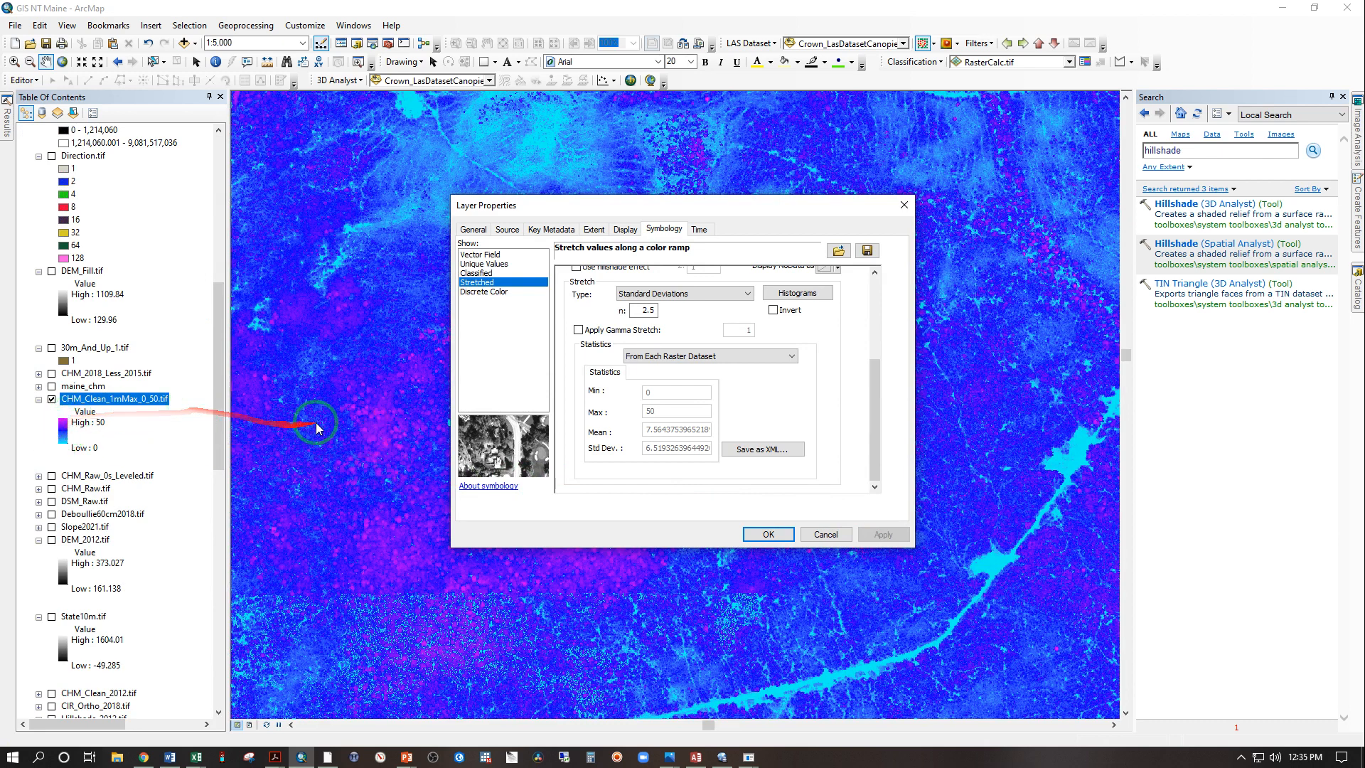
Step: Set the stretch statistics to From Current Display Extent and apply them to the canopy height layer
left_click(640, 357)
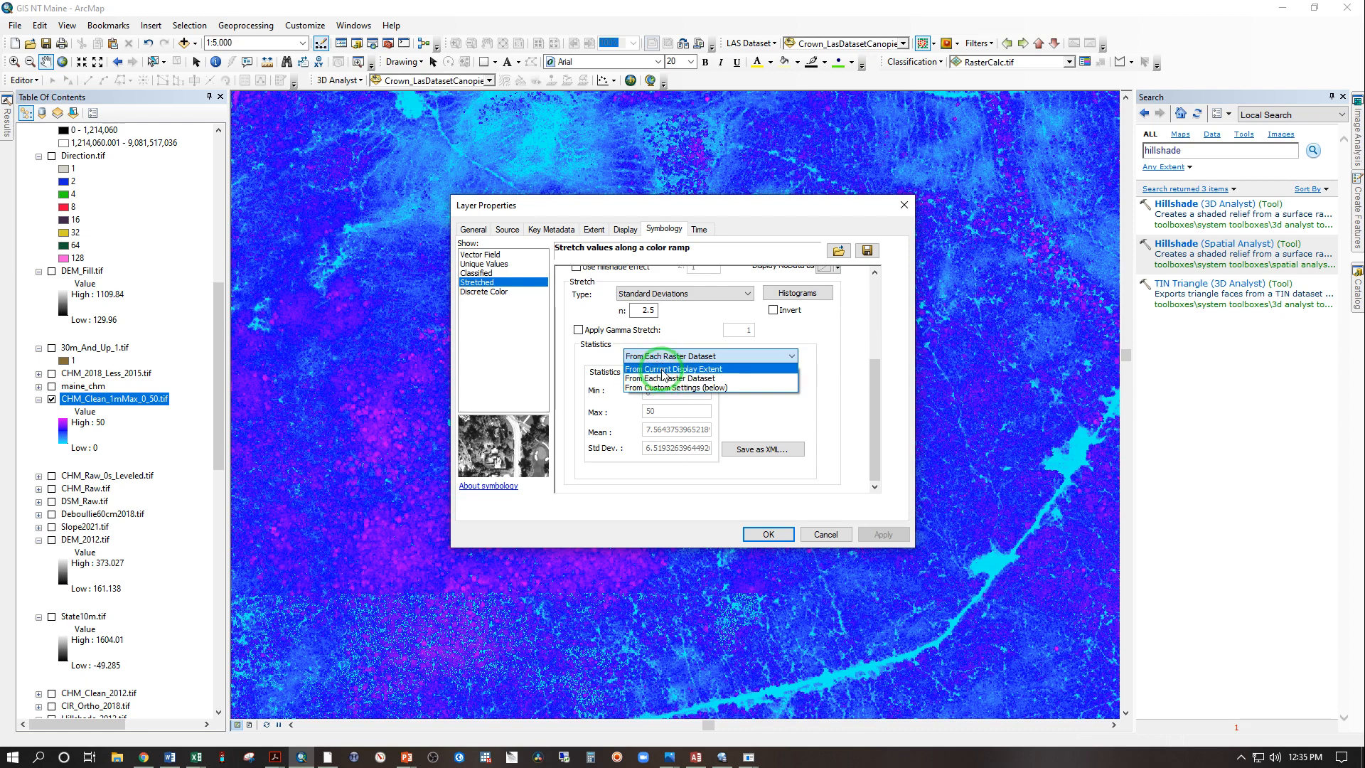
left_click(663, 375)
left_click(882, 533)
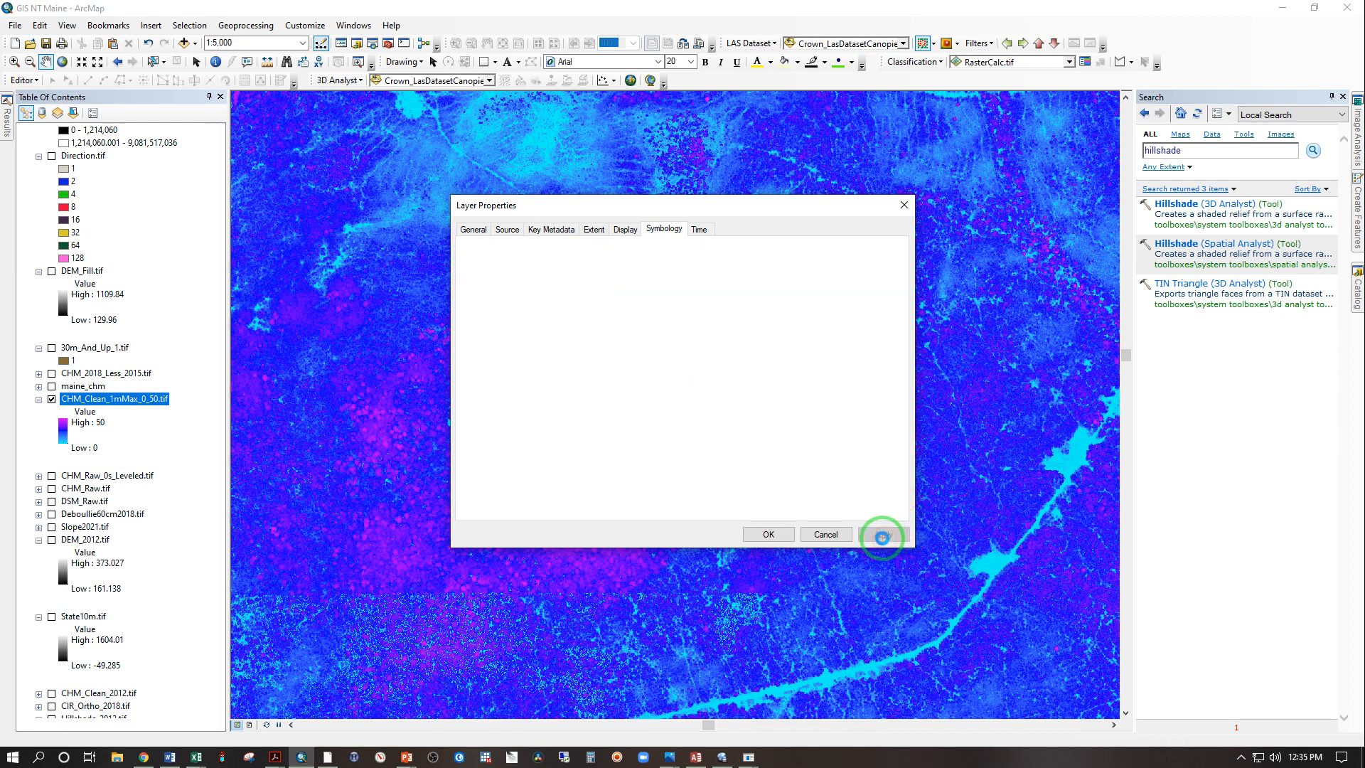
left_click(783, 535)
left_click(767, 535)
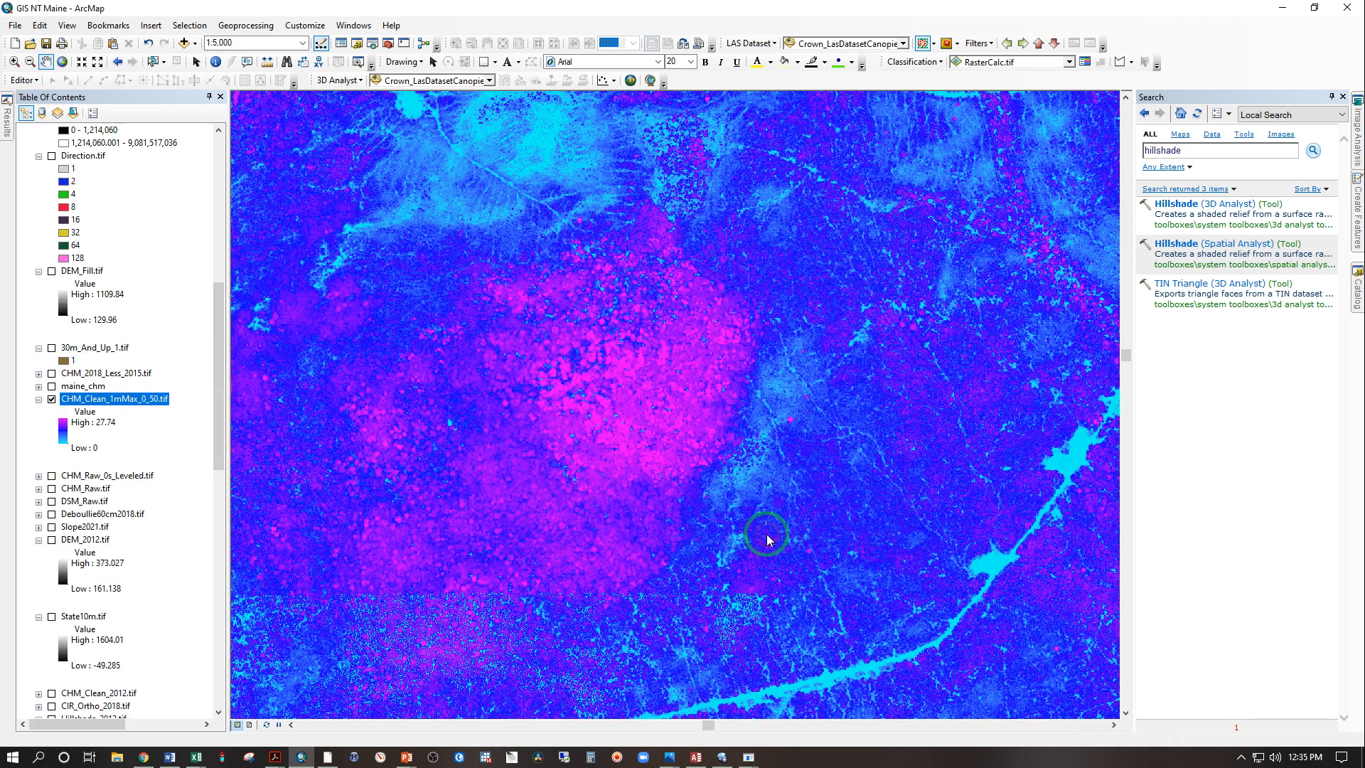
Step: Set the canopy height layer's stretch statistics back to From Each Raster Dataset and apply the change
scroll(612, 379, "down", 4)
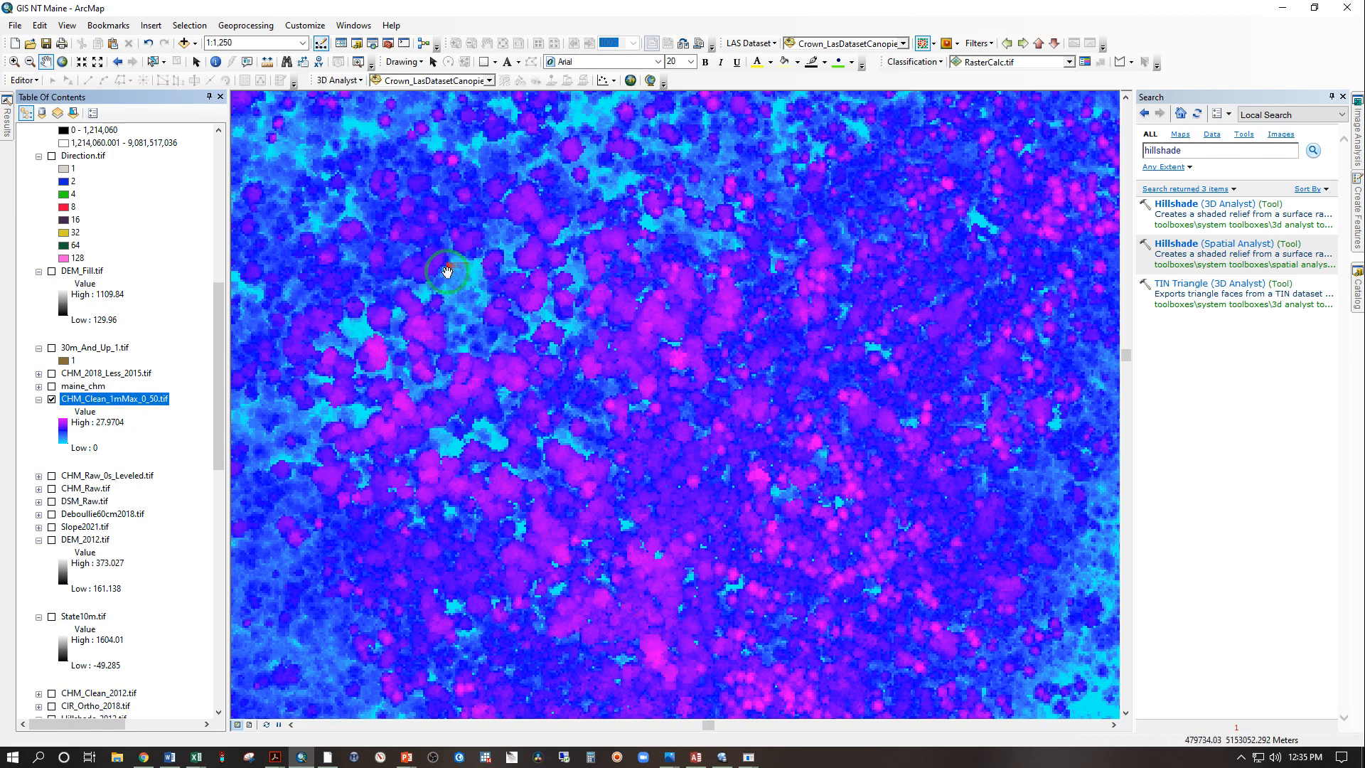
scroll(605, 482, "up", 4)
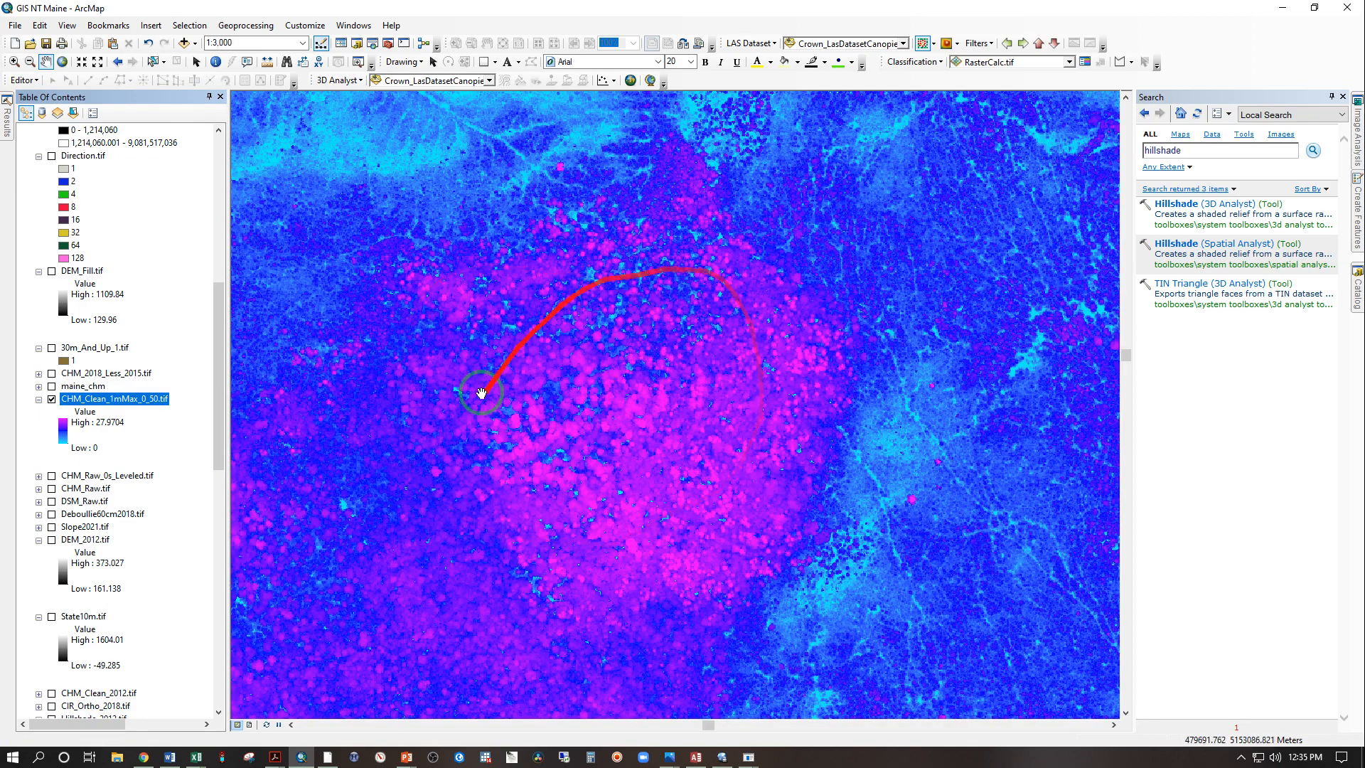
scroll(601, 463, "up", 3)
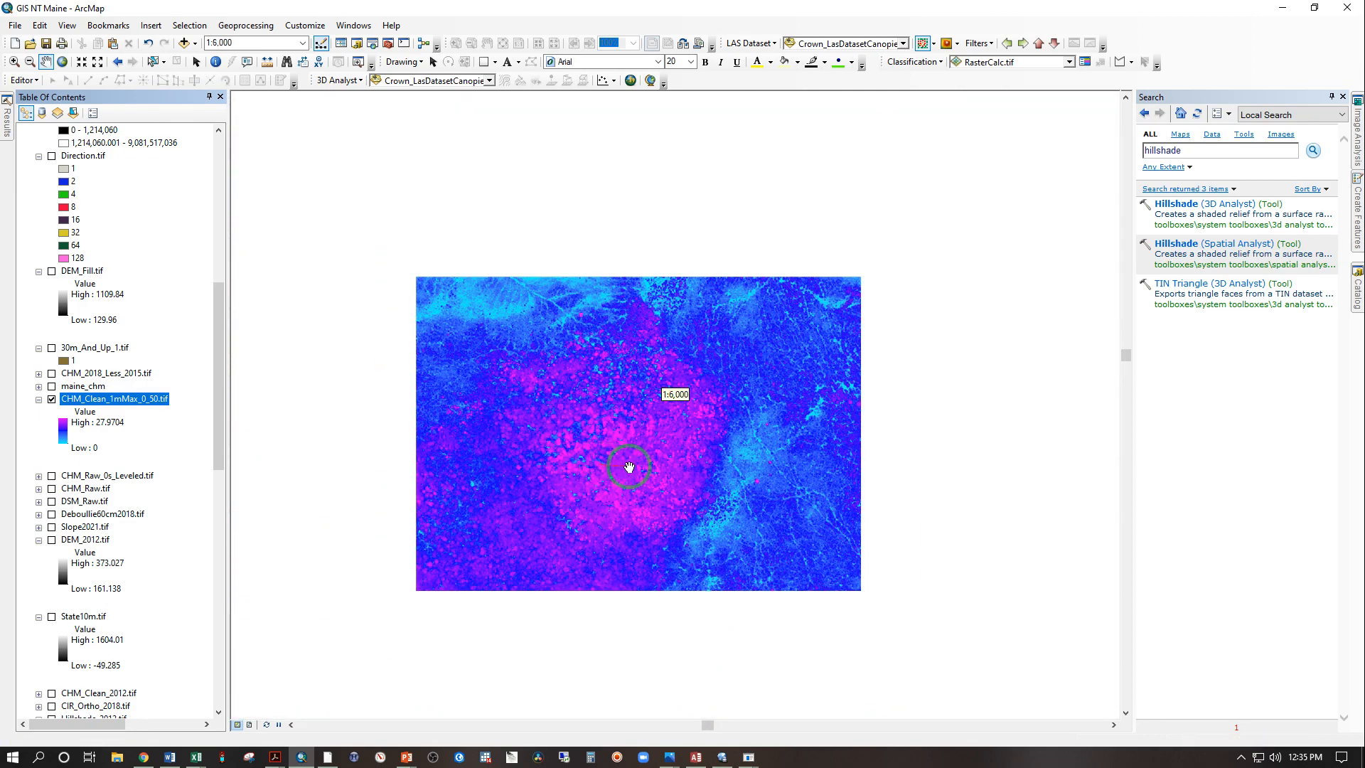
scroll(1039, 360, "down", 3)
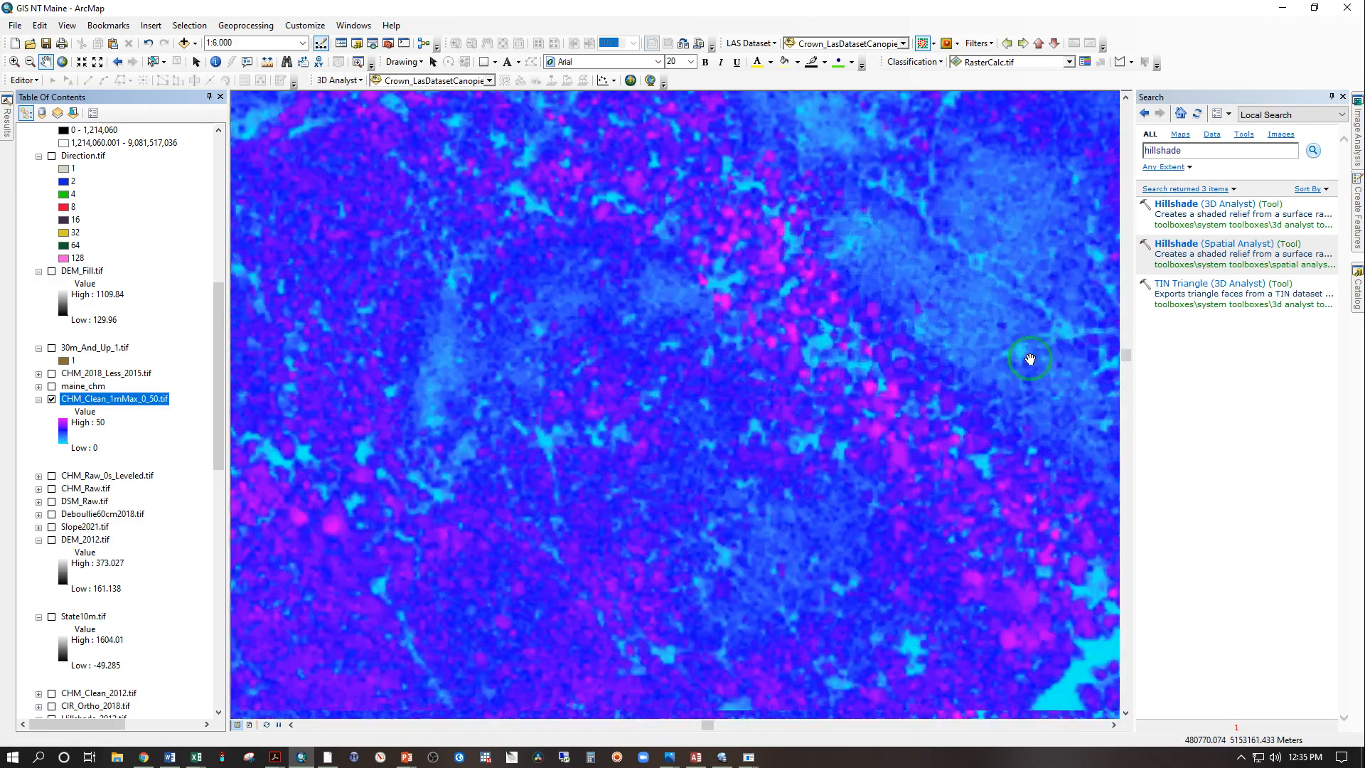
scroll(714, 194, "down", 3)
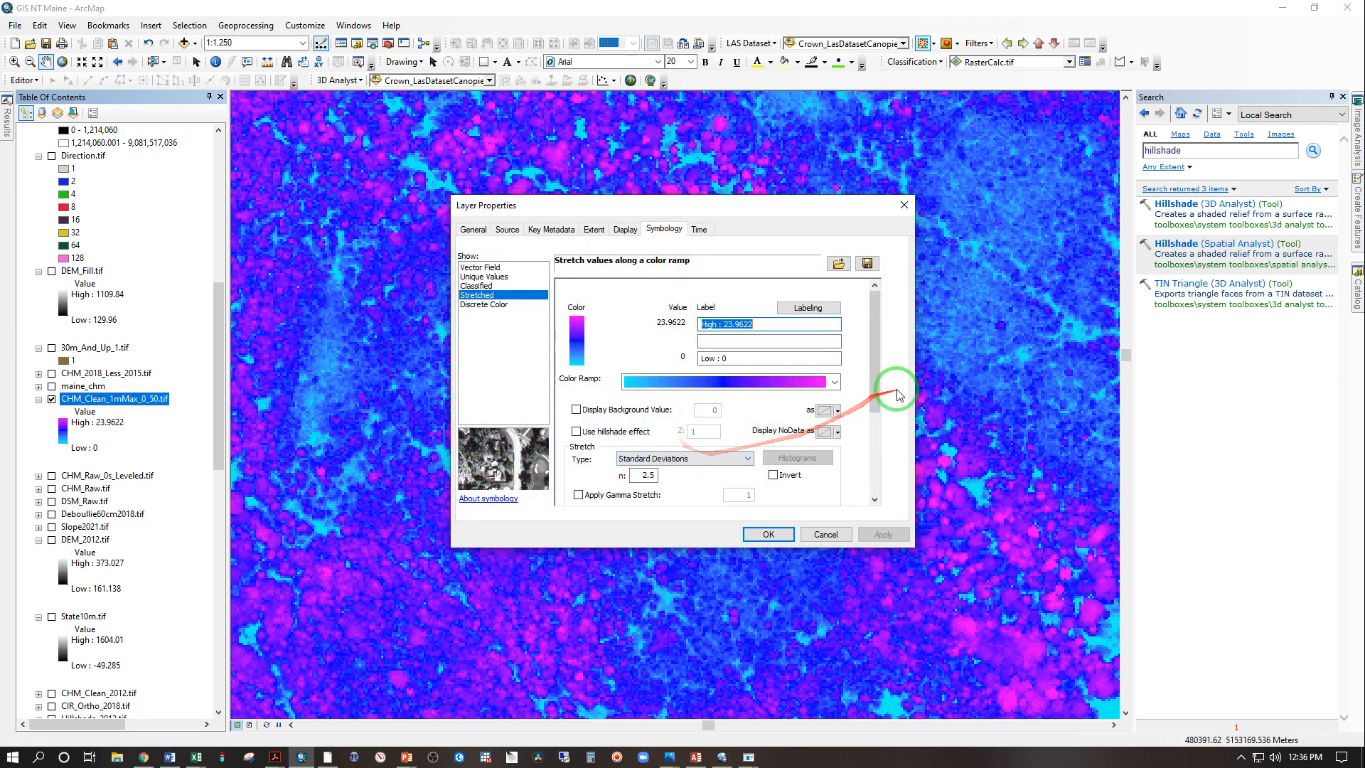
left_click_drag(875, 394, 856, 454)
left_click(692, 407)
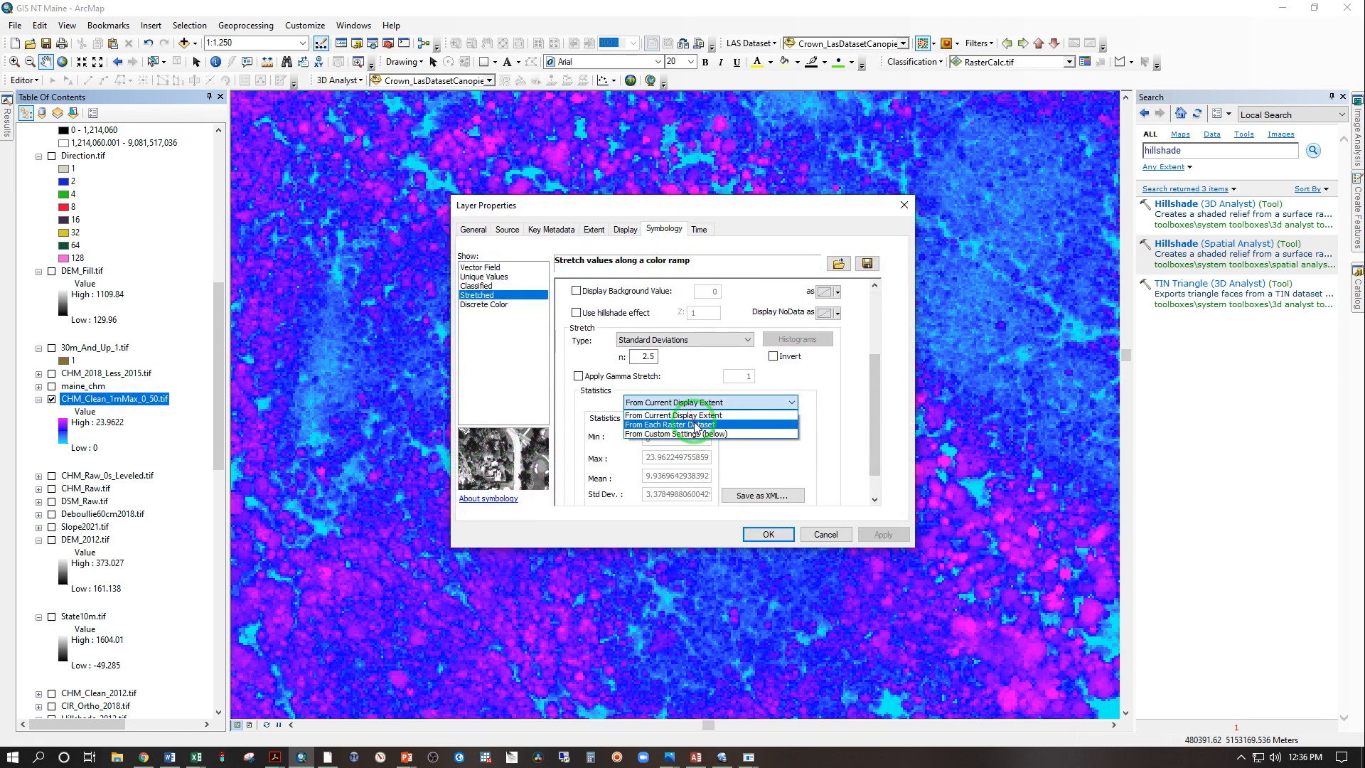
left_click(694, 422)
left_click(771, 534)
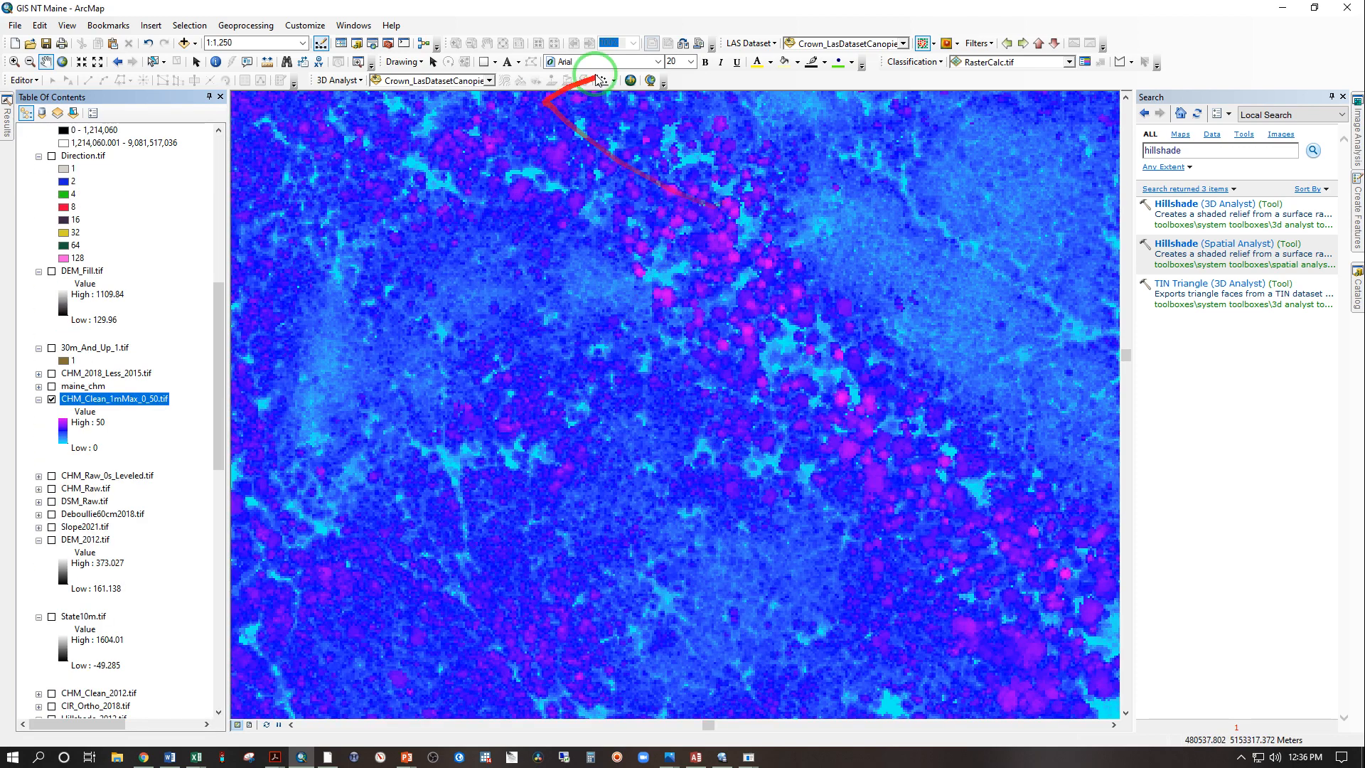
Step: Identify the height value of a magenta tree pixel in the narrow diagonal strip of tall trees
left_click(215, 61)
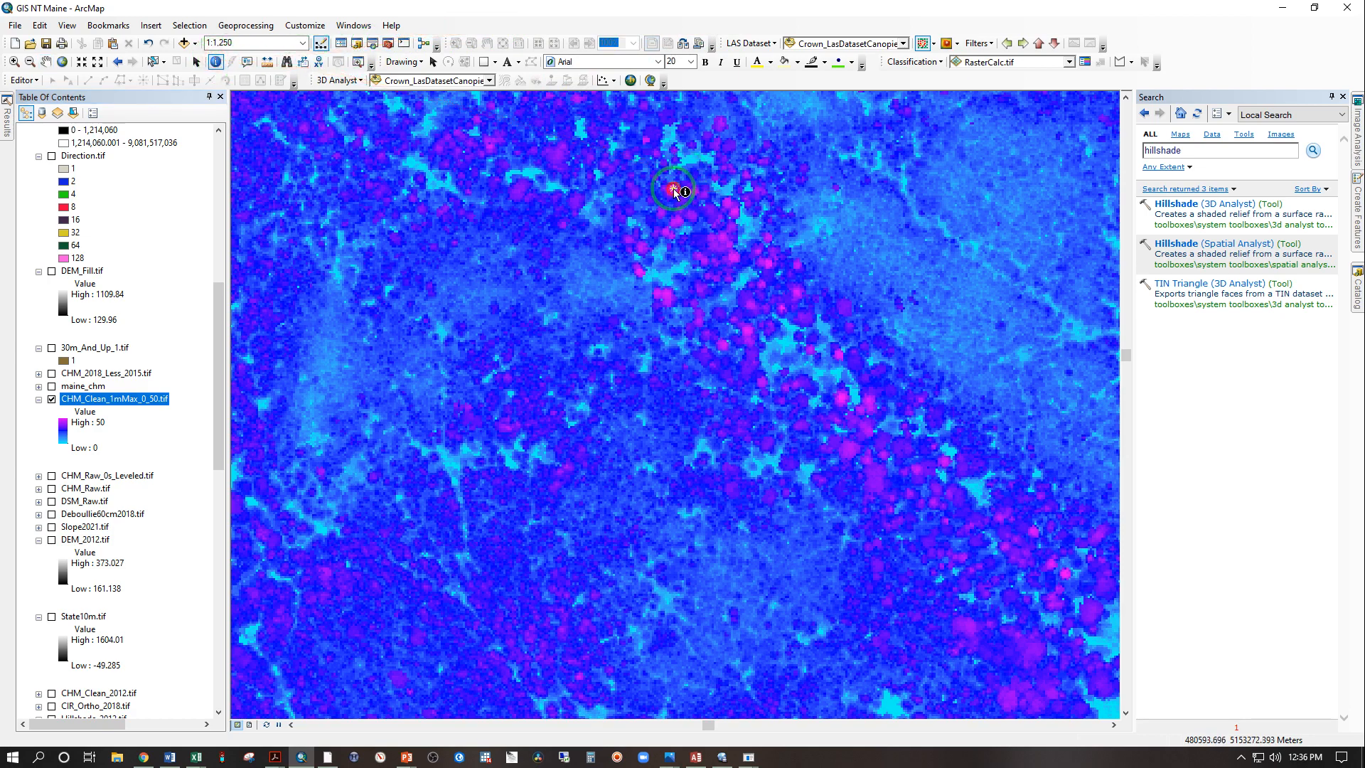
left_click(715, 223)
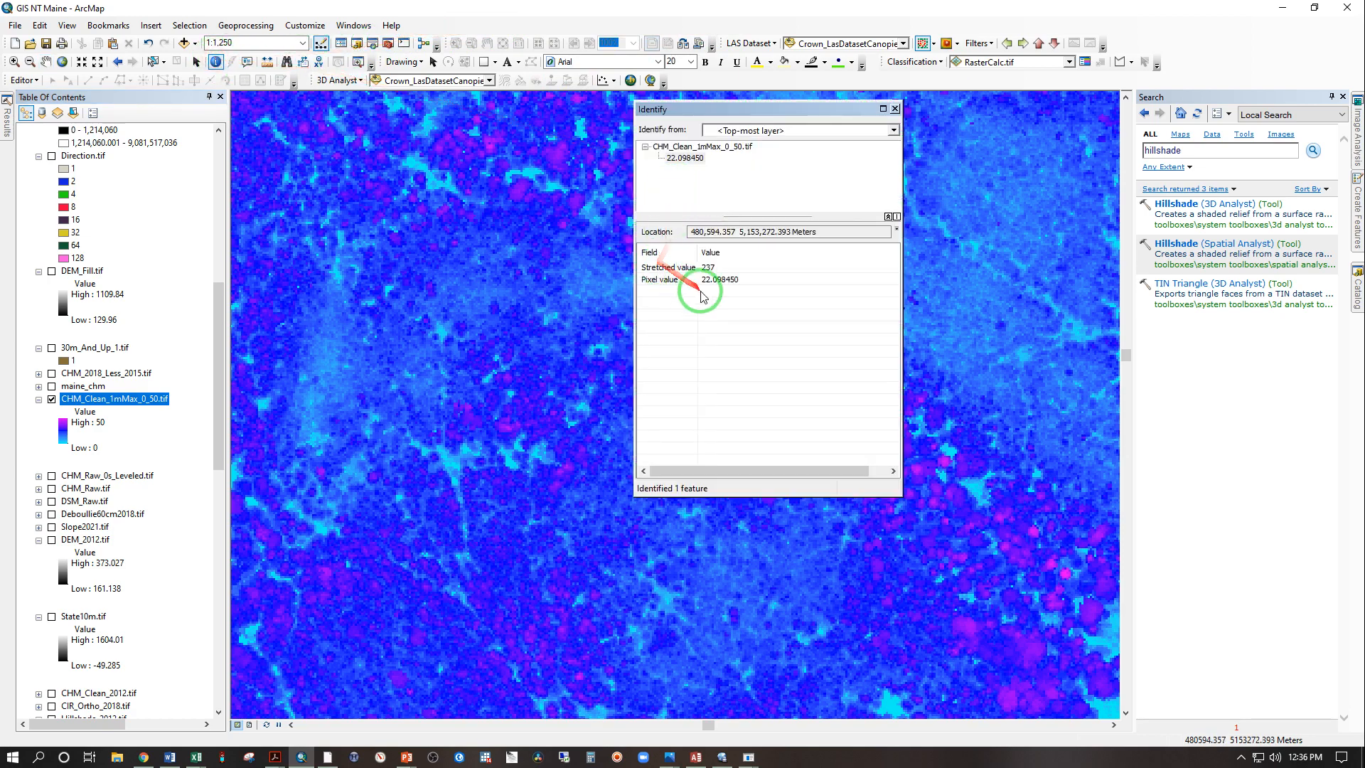
left_click(895, 109)
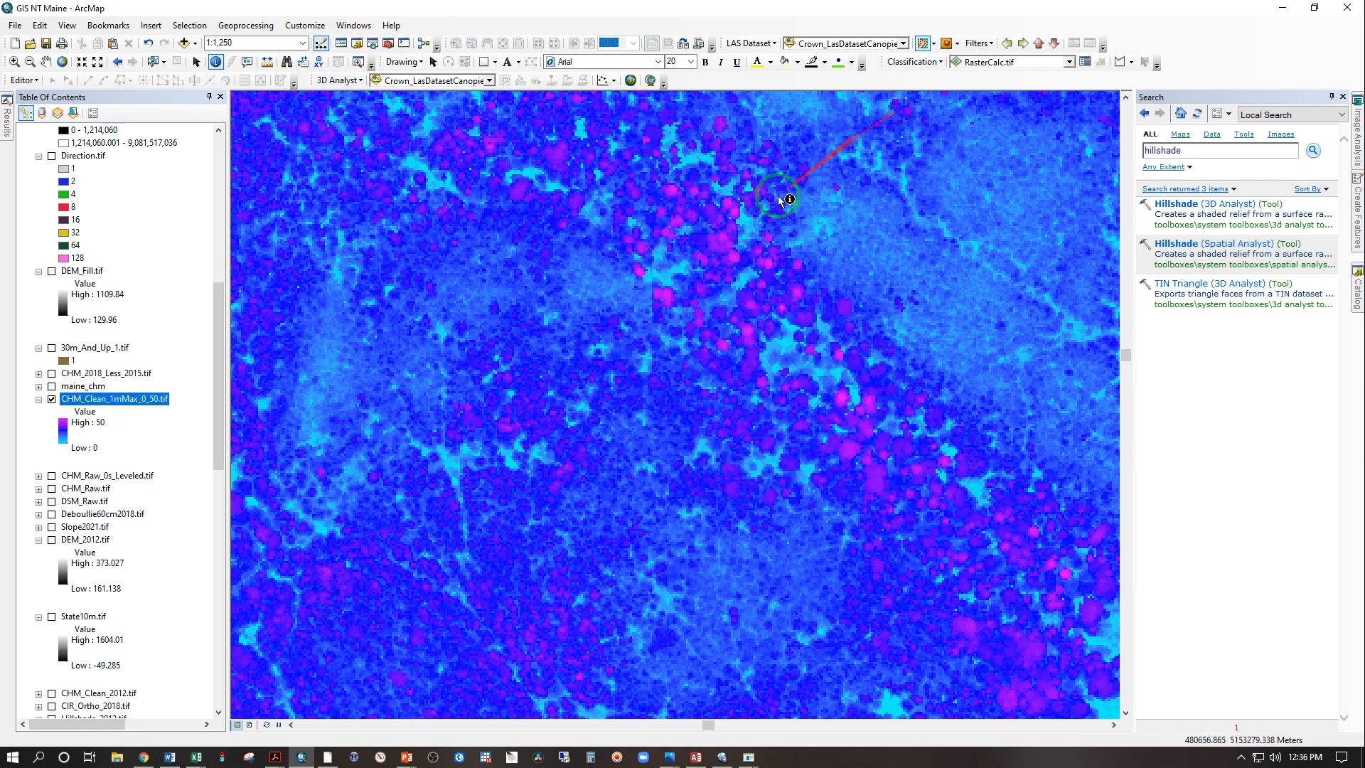
Step: Identify the height value of a bright magenta crown inside the large rounded stand of tall trees
scroll(700, 261, "up", 3)
scroll(698, 261, "up", 2)
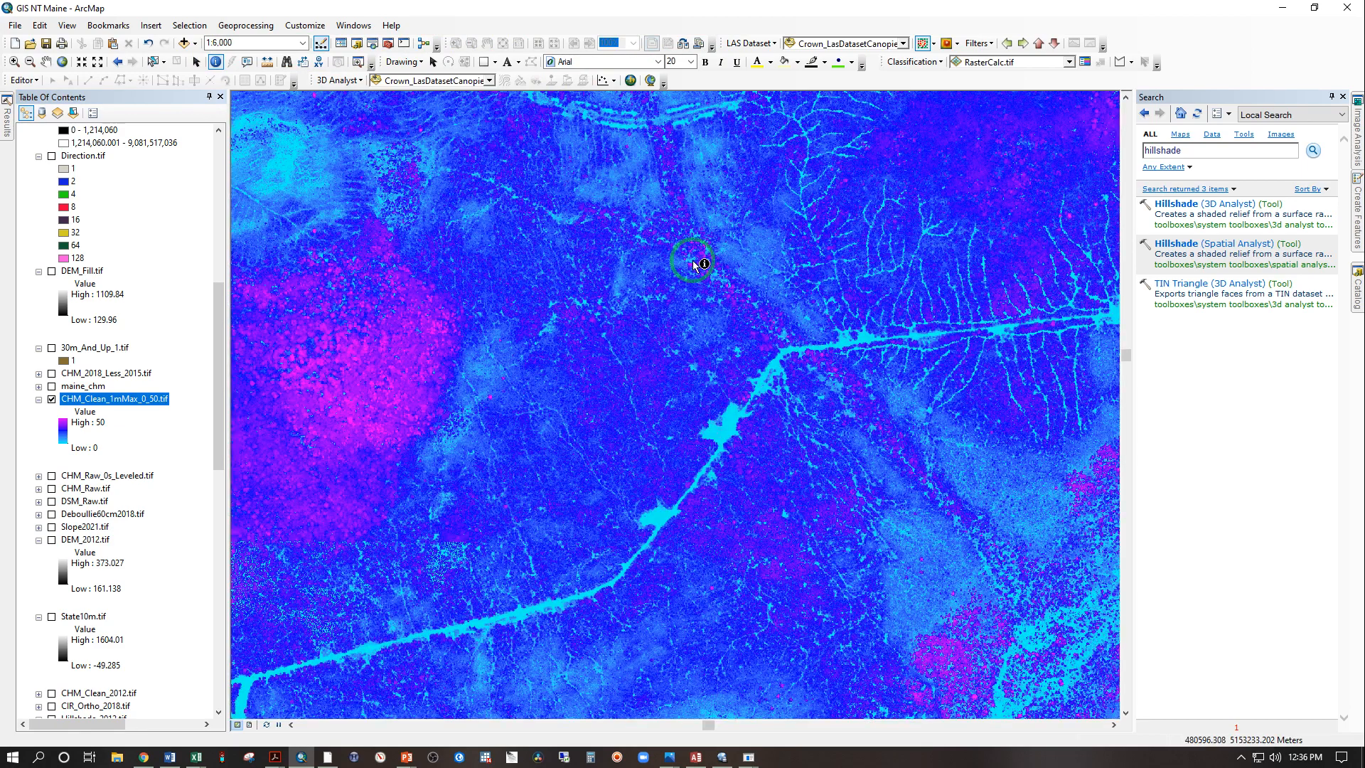
scroll(302, 363, "down", 5)
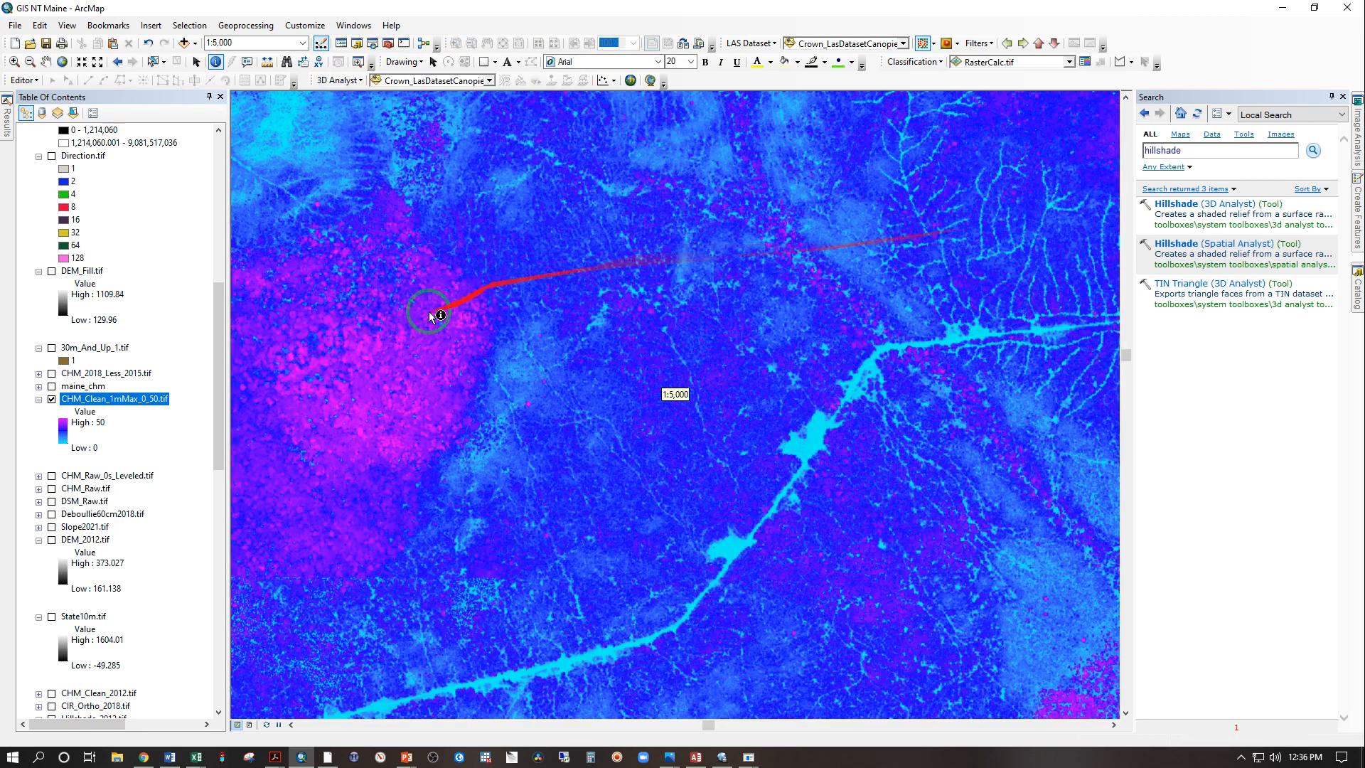
scroll(379, 416, "down", 1)
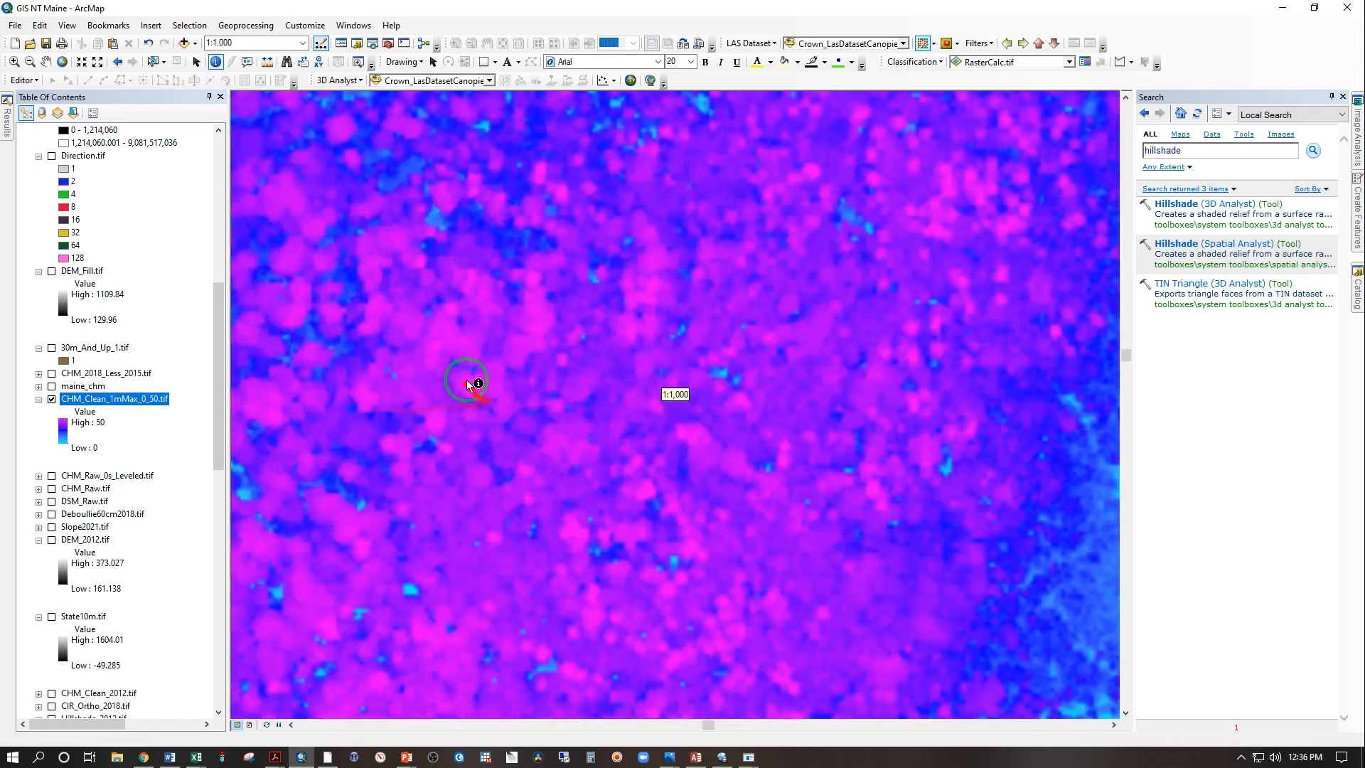
scroll(475, 391, "down", 5)
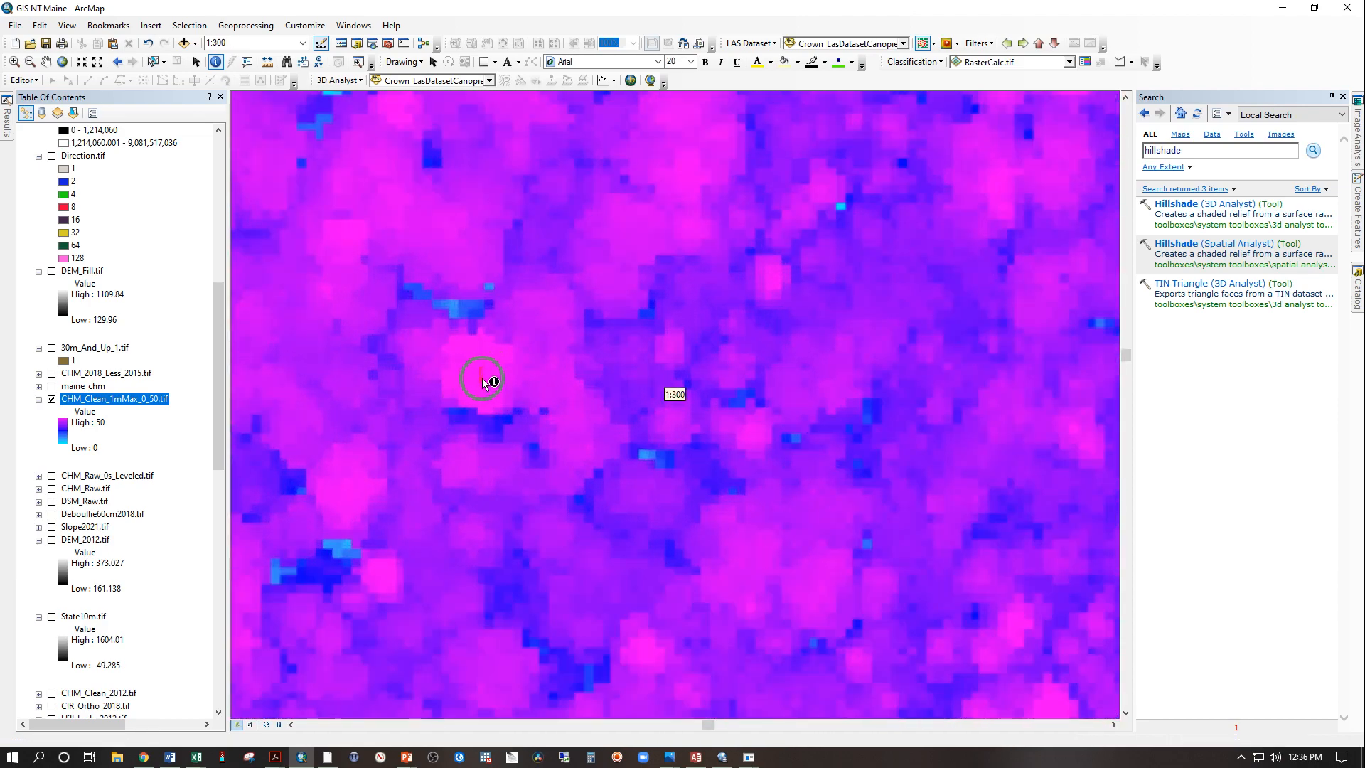
left_click(479, 366)
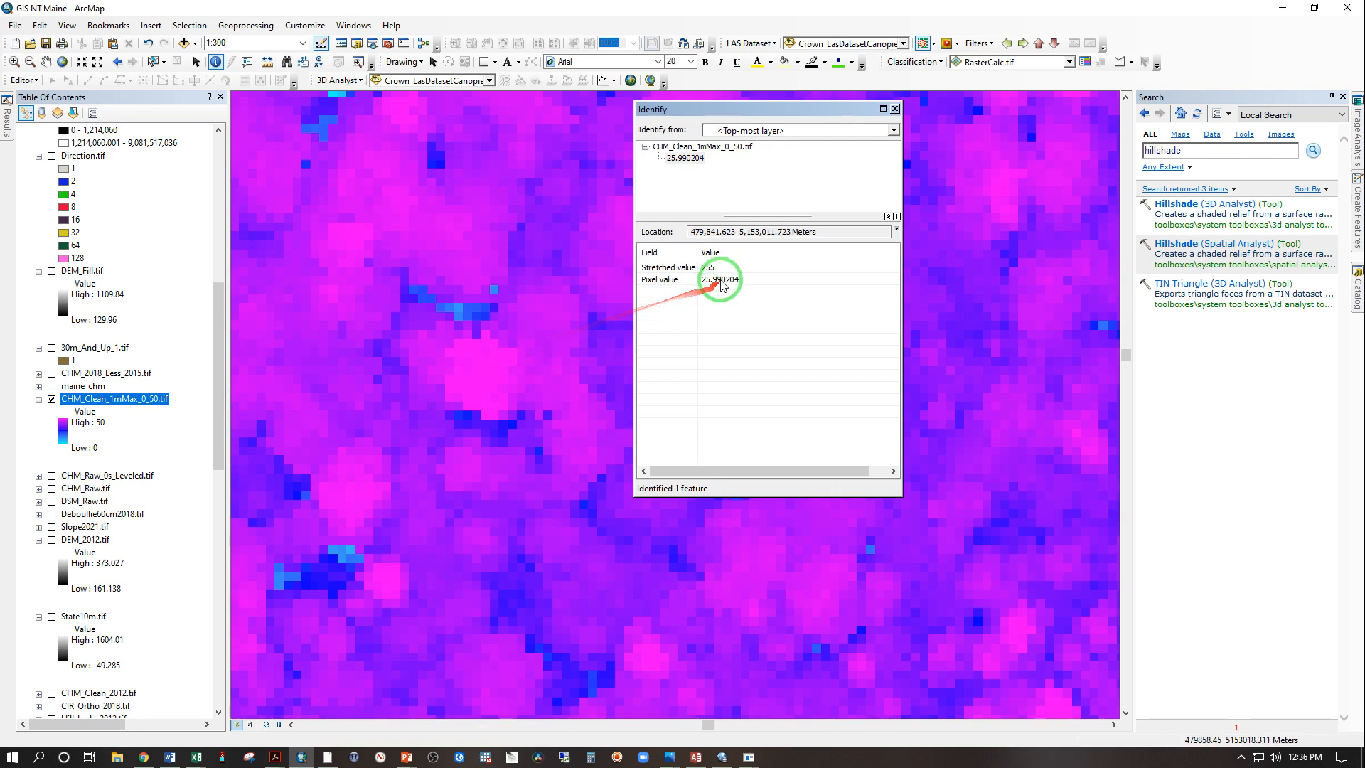
left_click(894, 109)
Step: Examine the canopy height patterns along the cyan roads and clearings and in the speckled area above the road junction
scroll(782, 284, "up", 10)
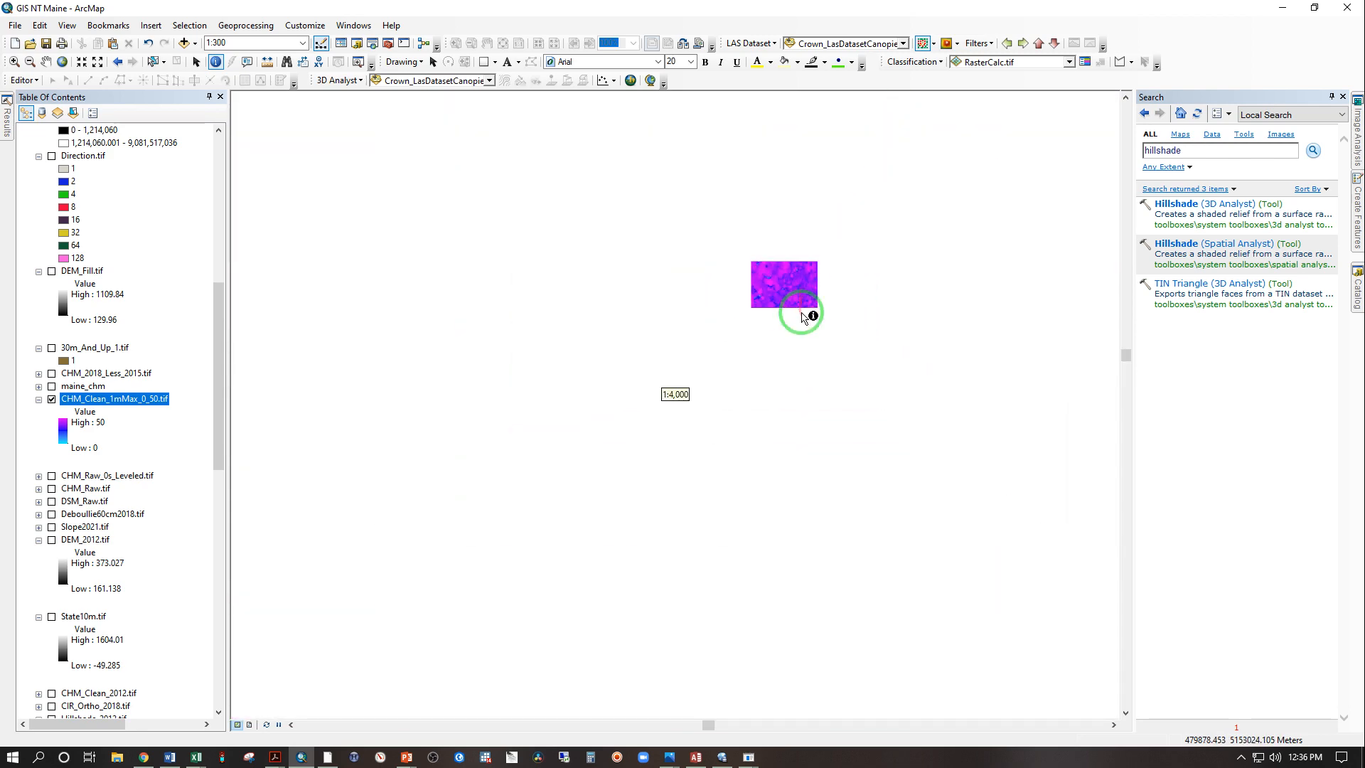
scroll(803, 317, "up", 1)
scroll(799, 324, "up", 2)
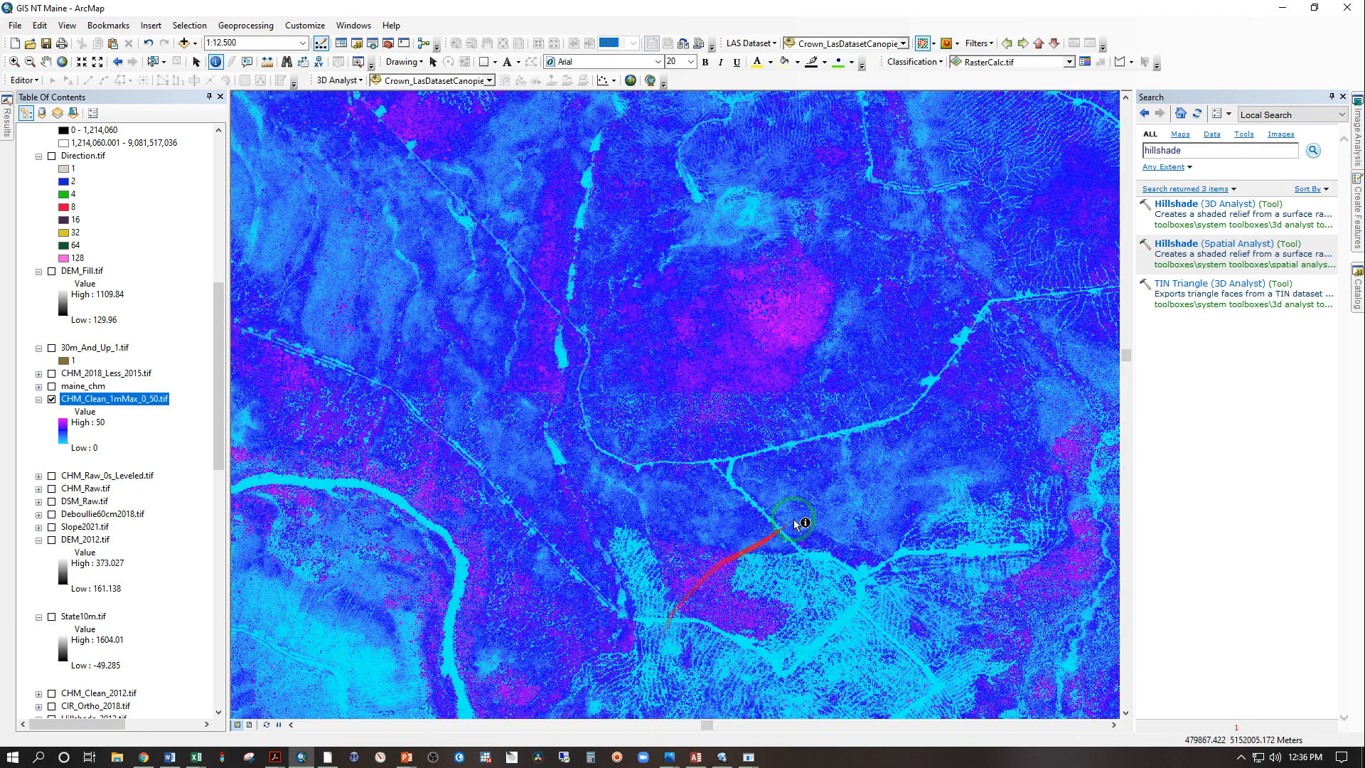
scroll(739, 462, "down", 3)
scroll(665, 434, "down", 1)
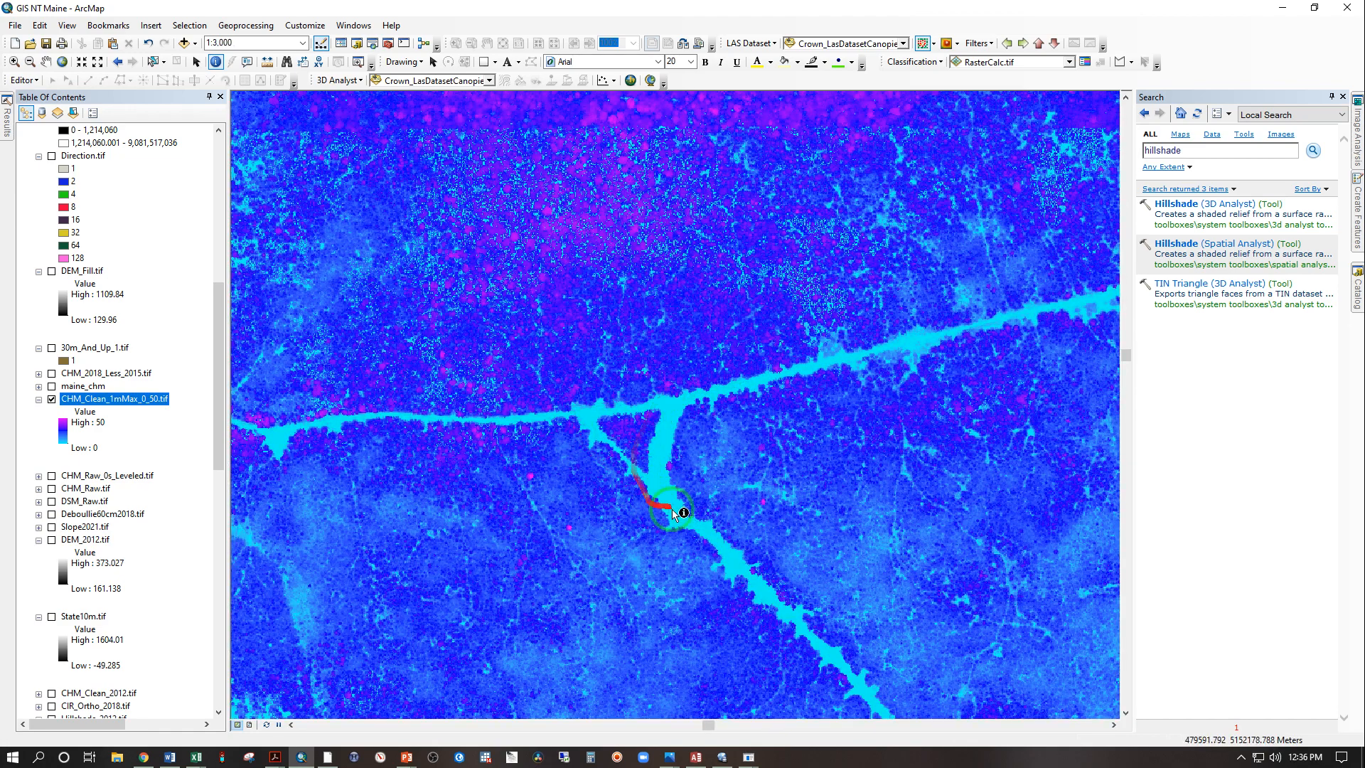
scroll(833, 299, "down", 1)
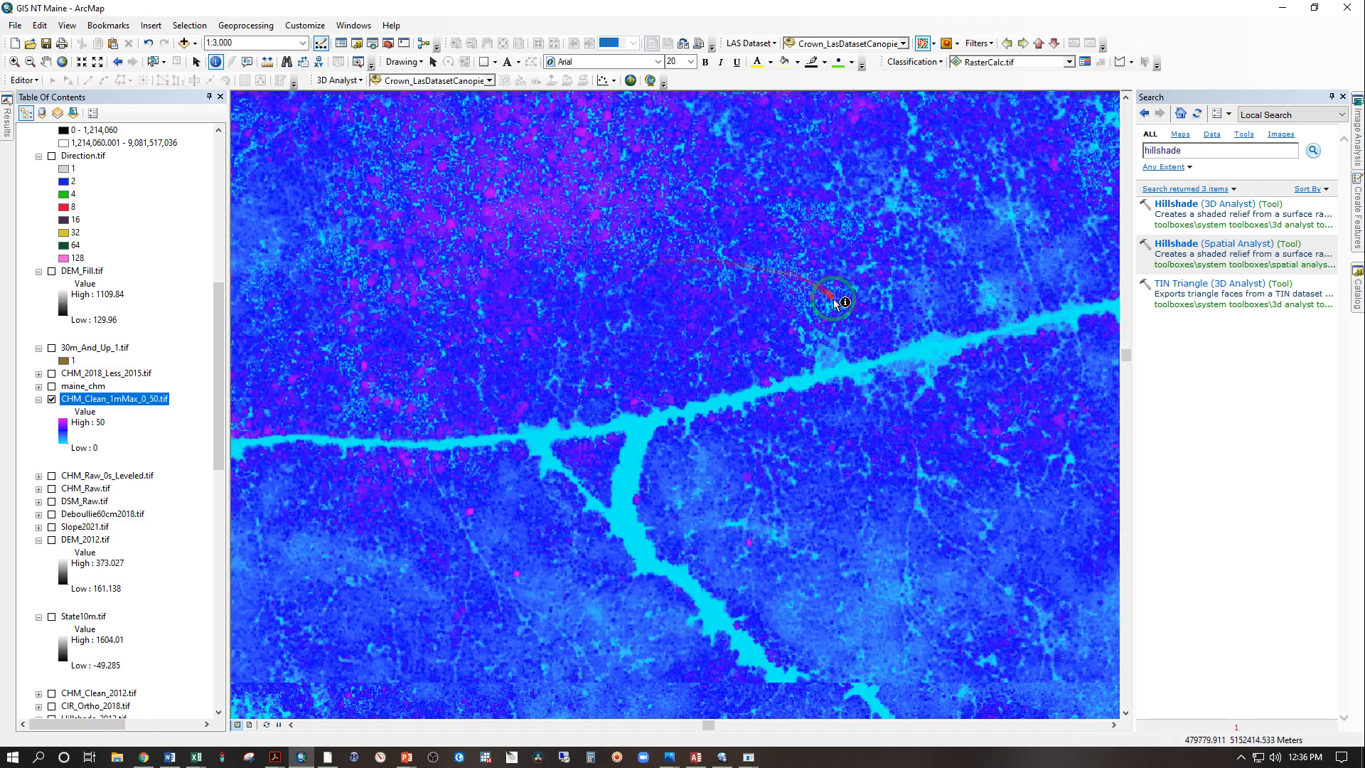
scroll(833, 301, "down", 3)
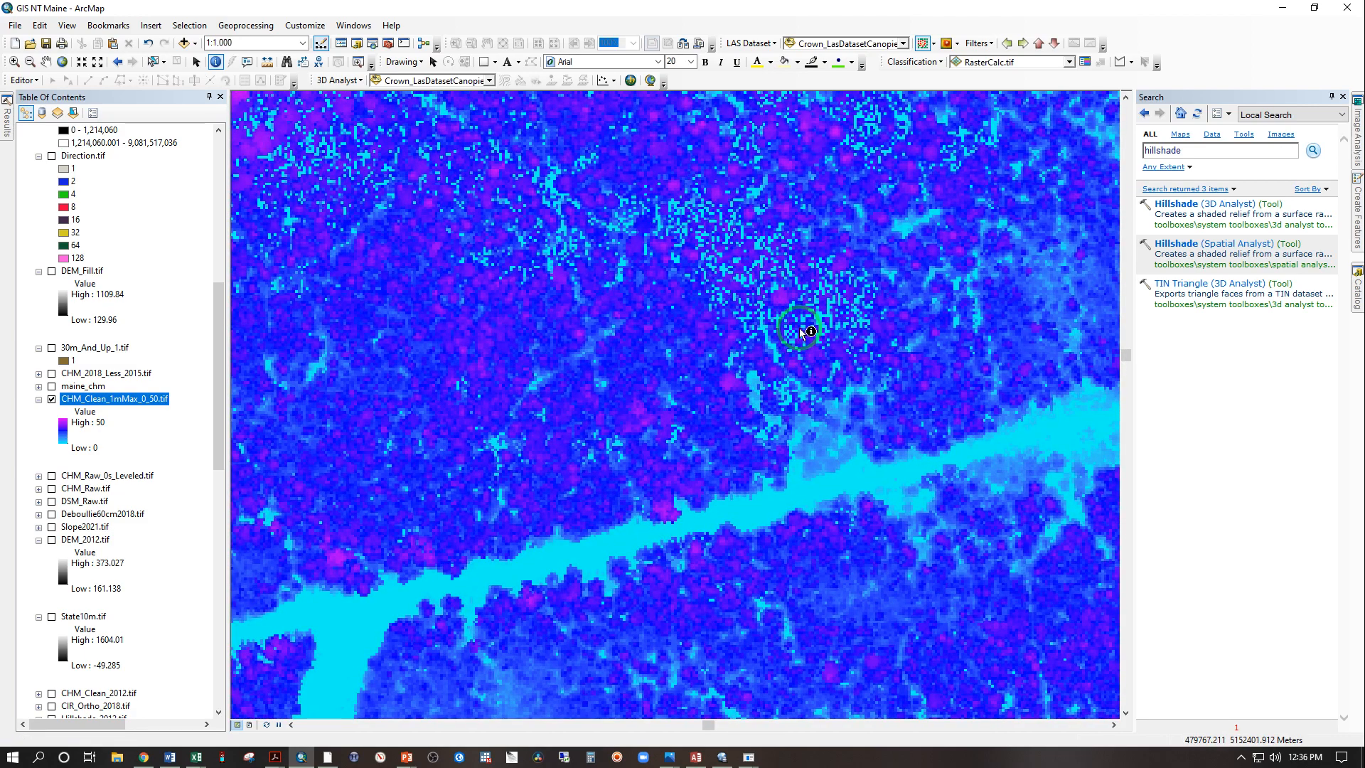
scroll(801, 334, "up", 5)
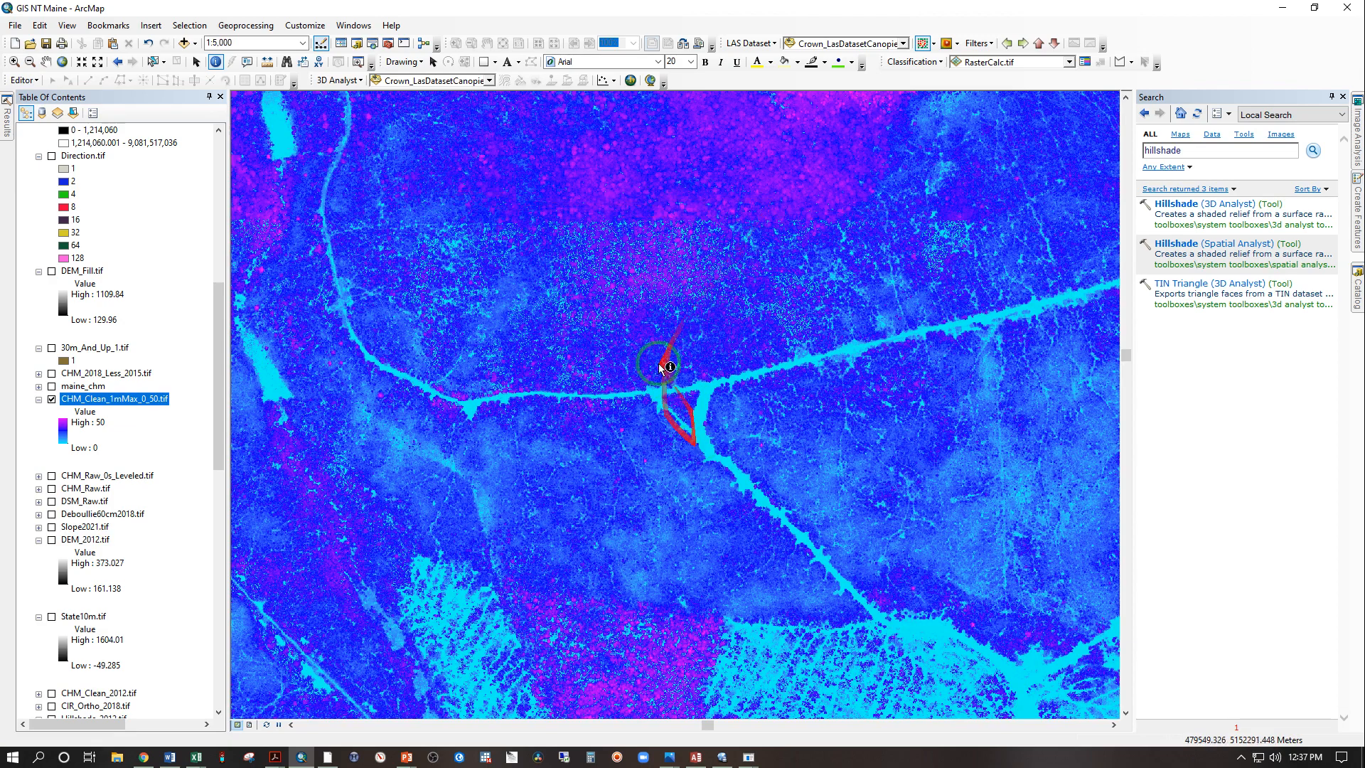
left_click(45, 61)
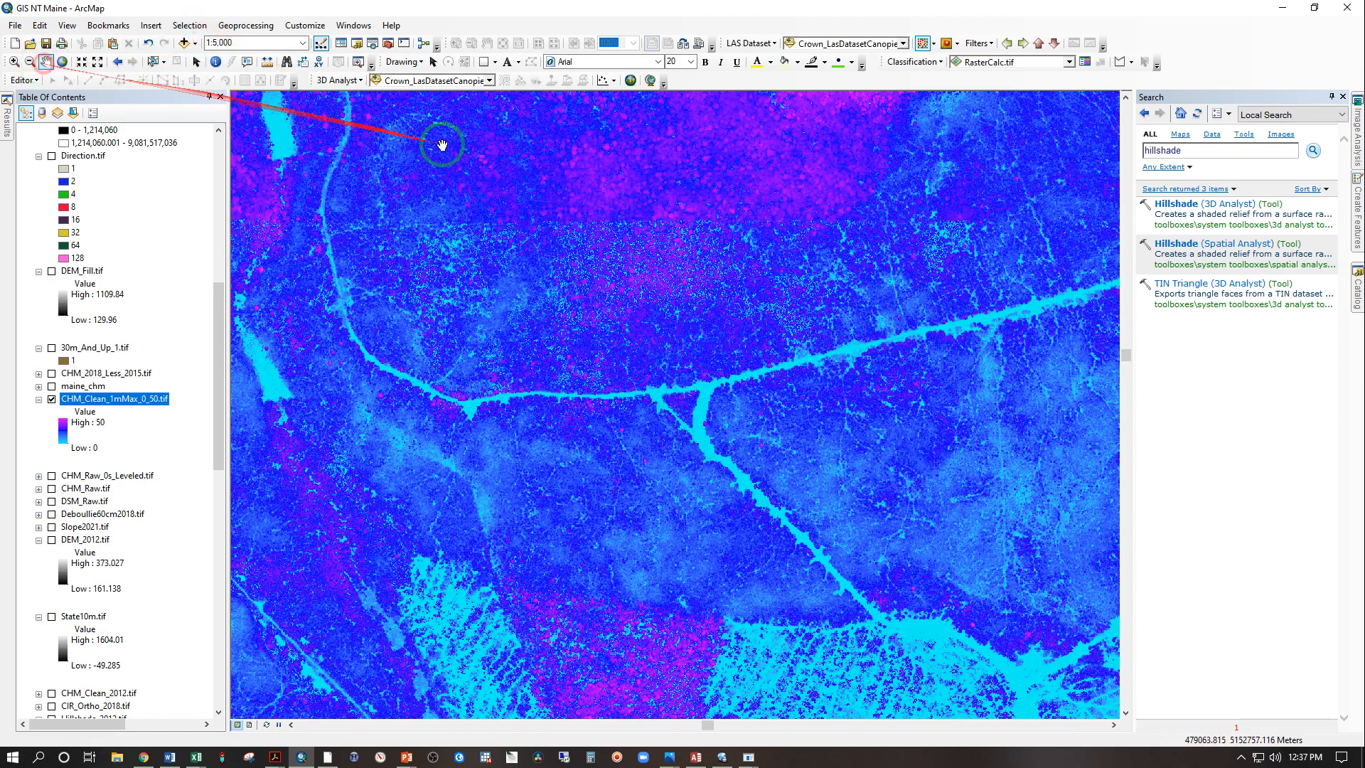
Step: Examine the canopy heights around the elongated cyan clearing and the magenta tall trees beside it at 1:2,500 scale
left_click_drag(442, 145, 966, 386)
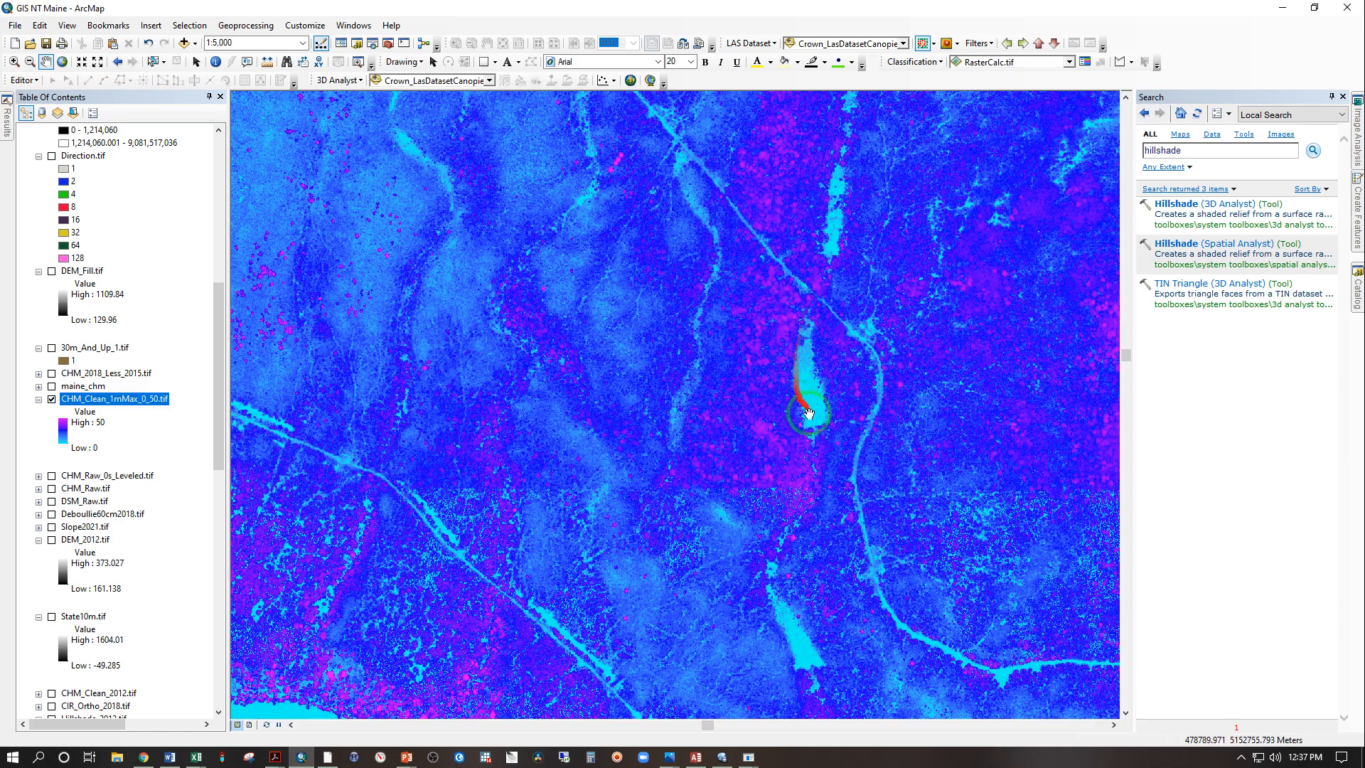
scroll(808, 427, "up", 2)
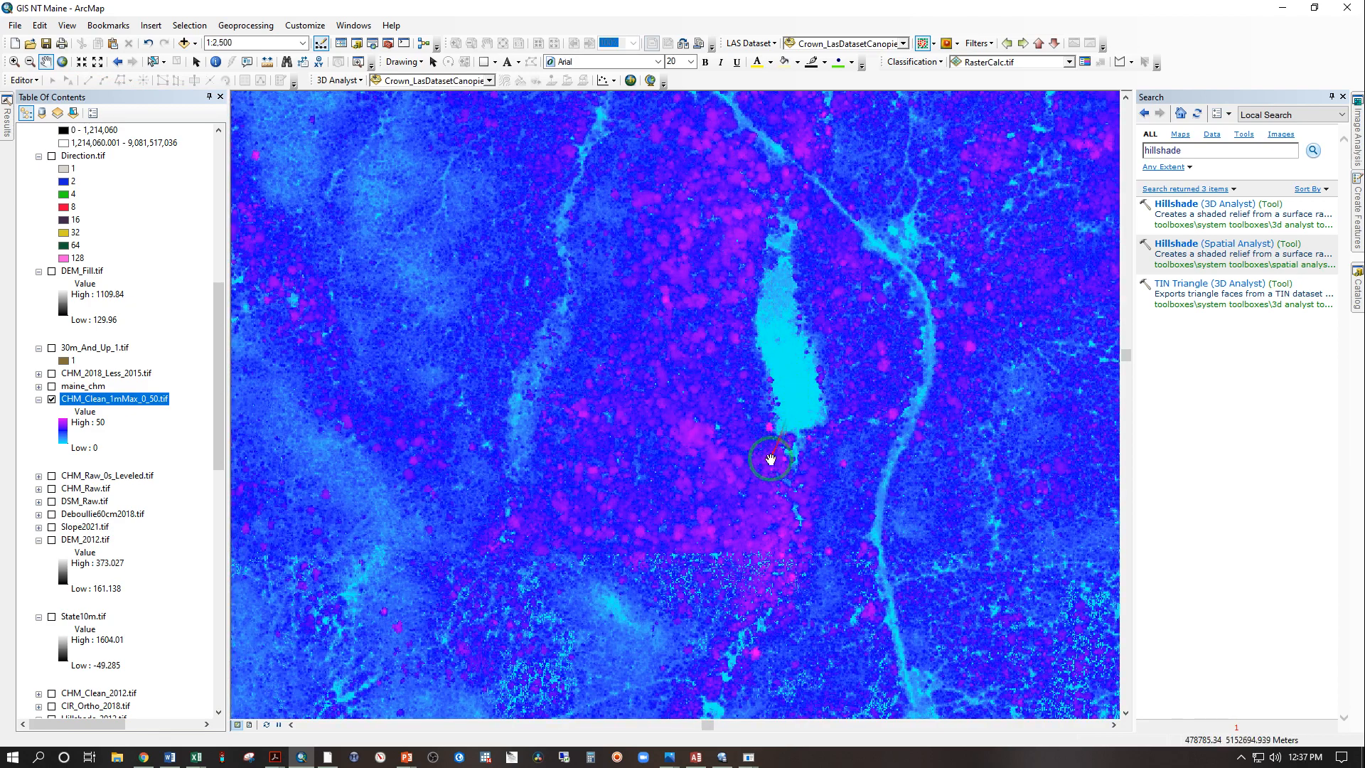
left_click_drag(770, 459, 731, 365)
left_click_drag(621, 201, 618, 392)
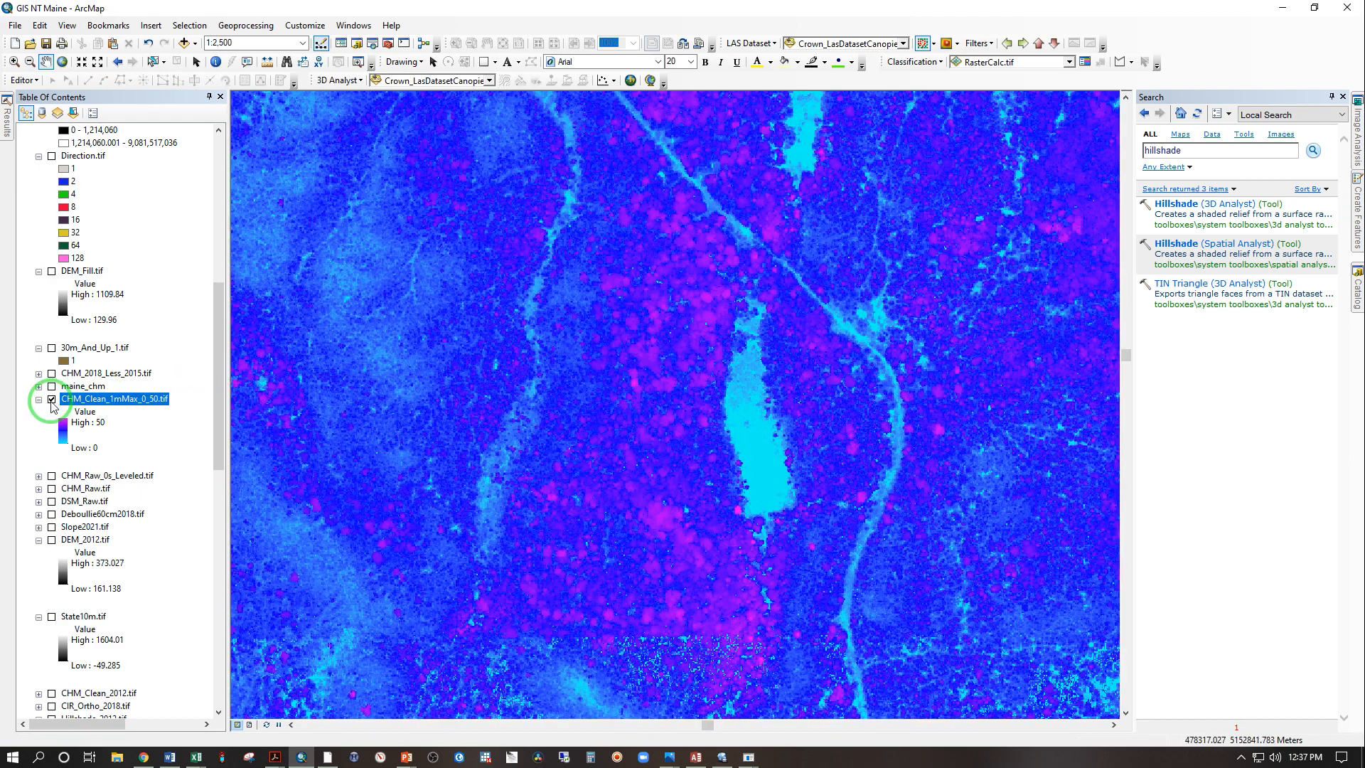
Step: Replace the CHM_Clean_1mMax_0_50.tif display with the DEM_Raw.tif and Func_DEM_Fill.tif layers and view the same area at 1:4,000
scroll(71, 347, "up", 12)
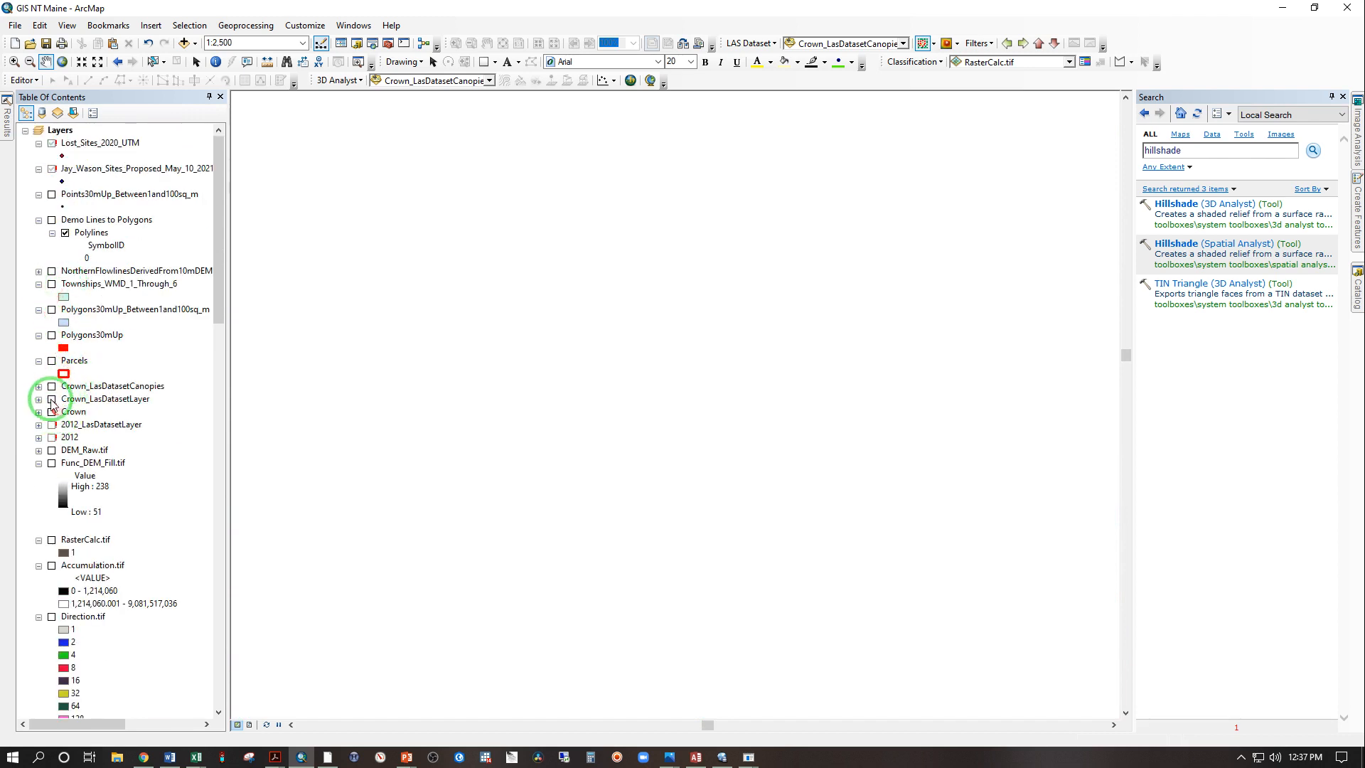
left_click(51, 450)
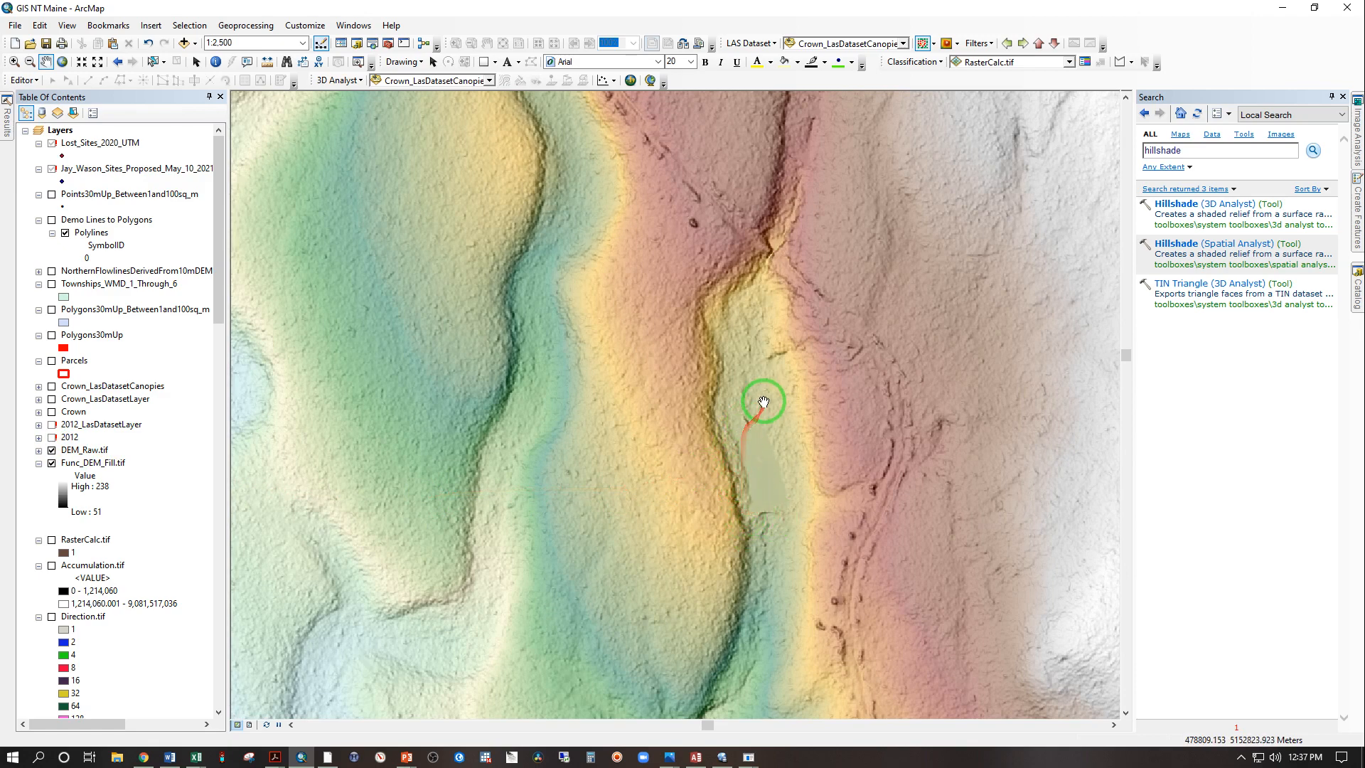
scroll(755, 302, "up", 2)
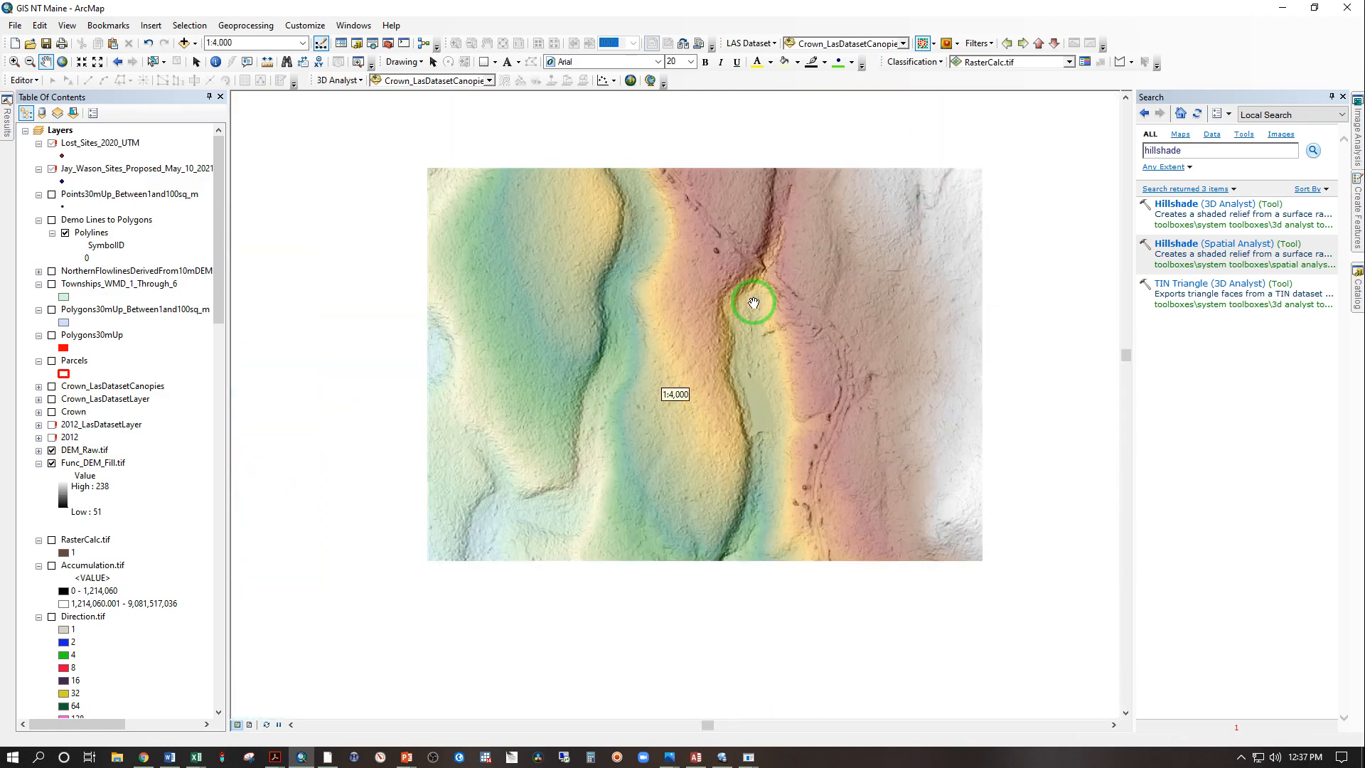